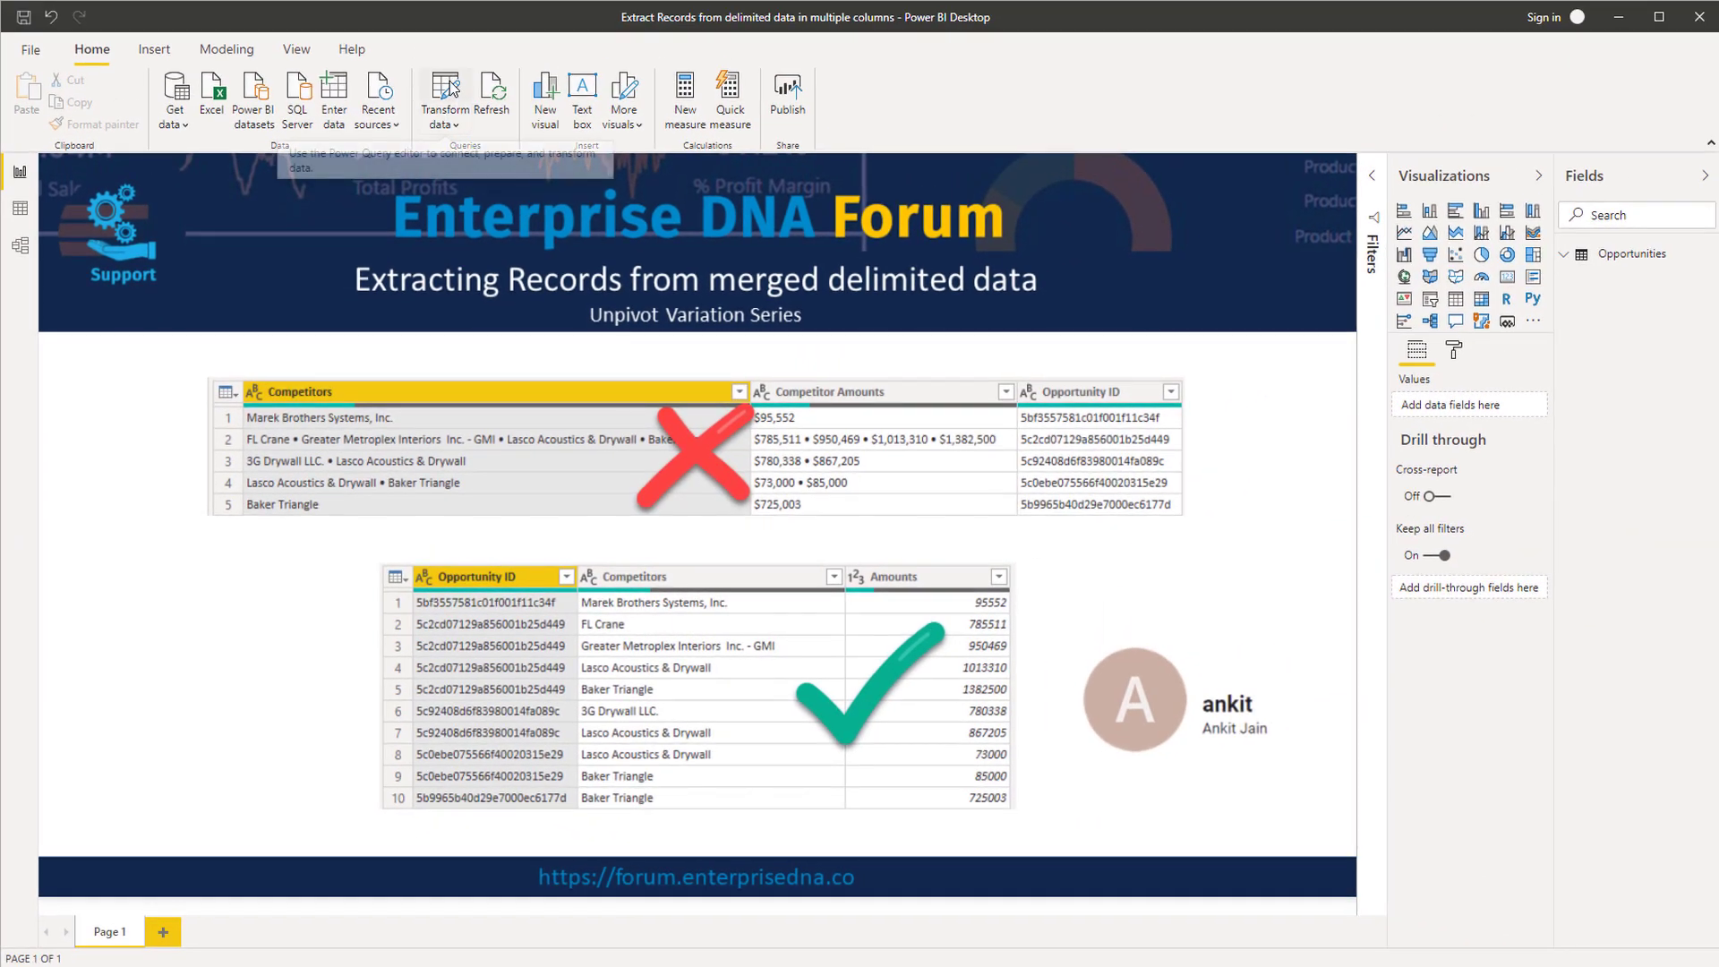
Step: Open Power Query Editor and inspect row 2's bullet-separated Competitor Amounts text in Opportunities
{"action": "left_click", "coordinate": [451, 87]}
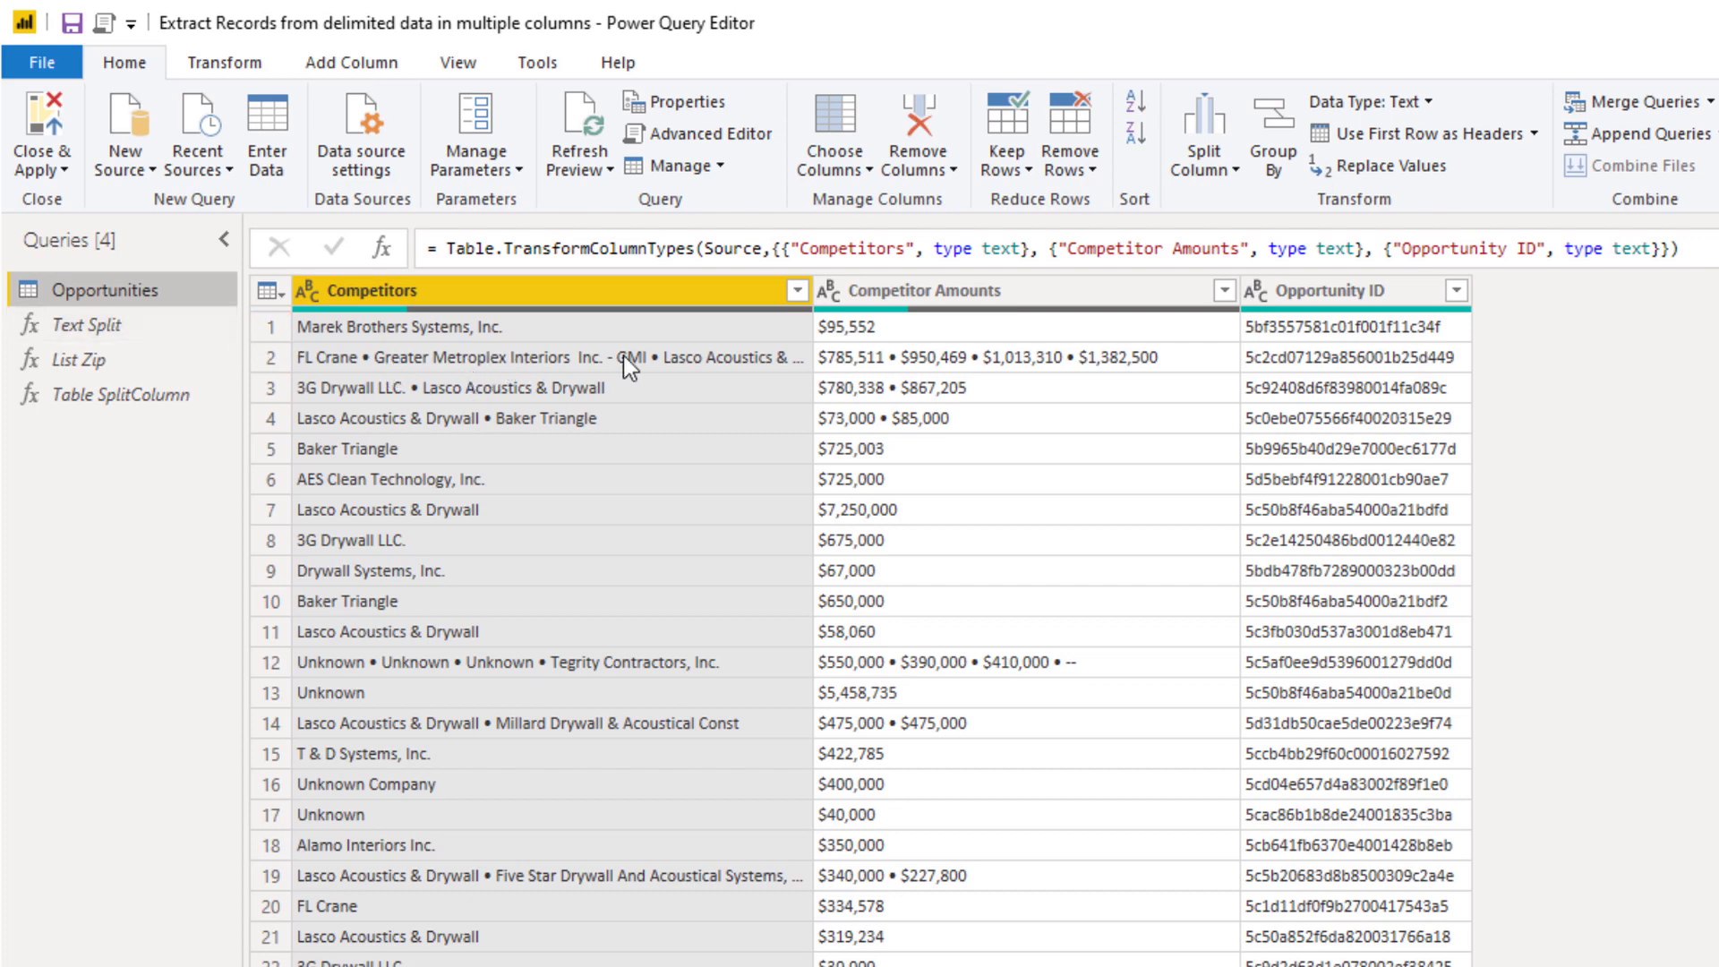
{"action": "left_click", "coordinate": [124, 329]}
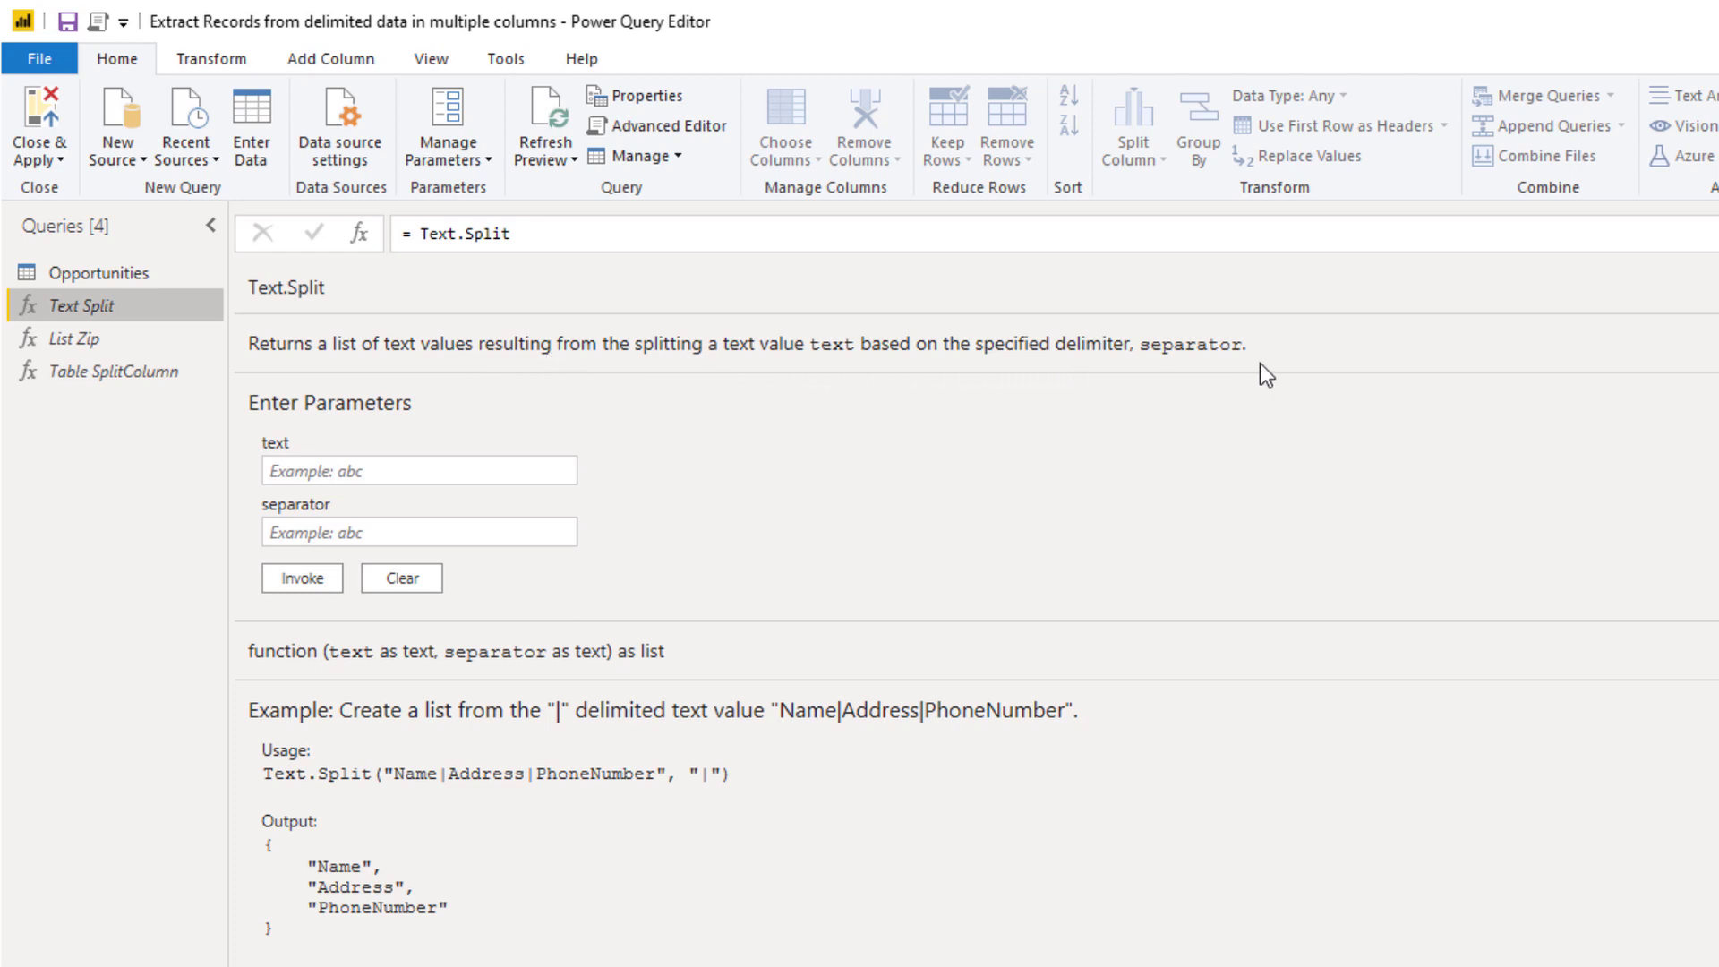
{"action": "left_click", "coordinate": [99, 273]}
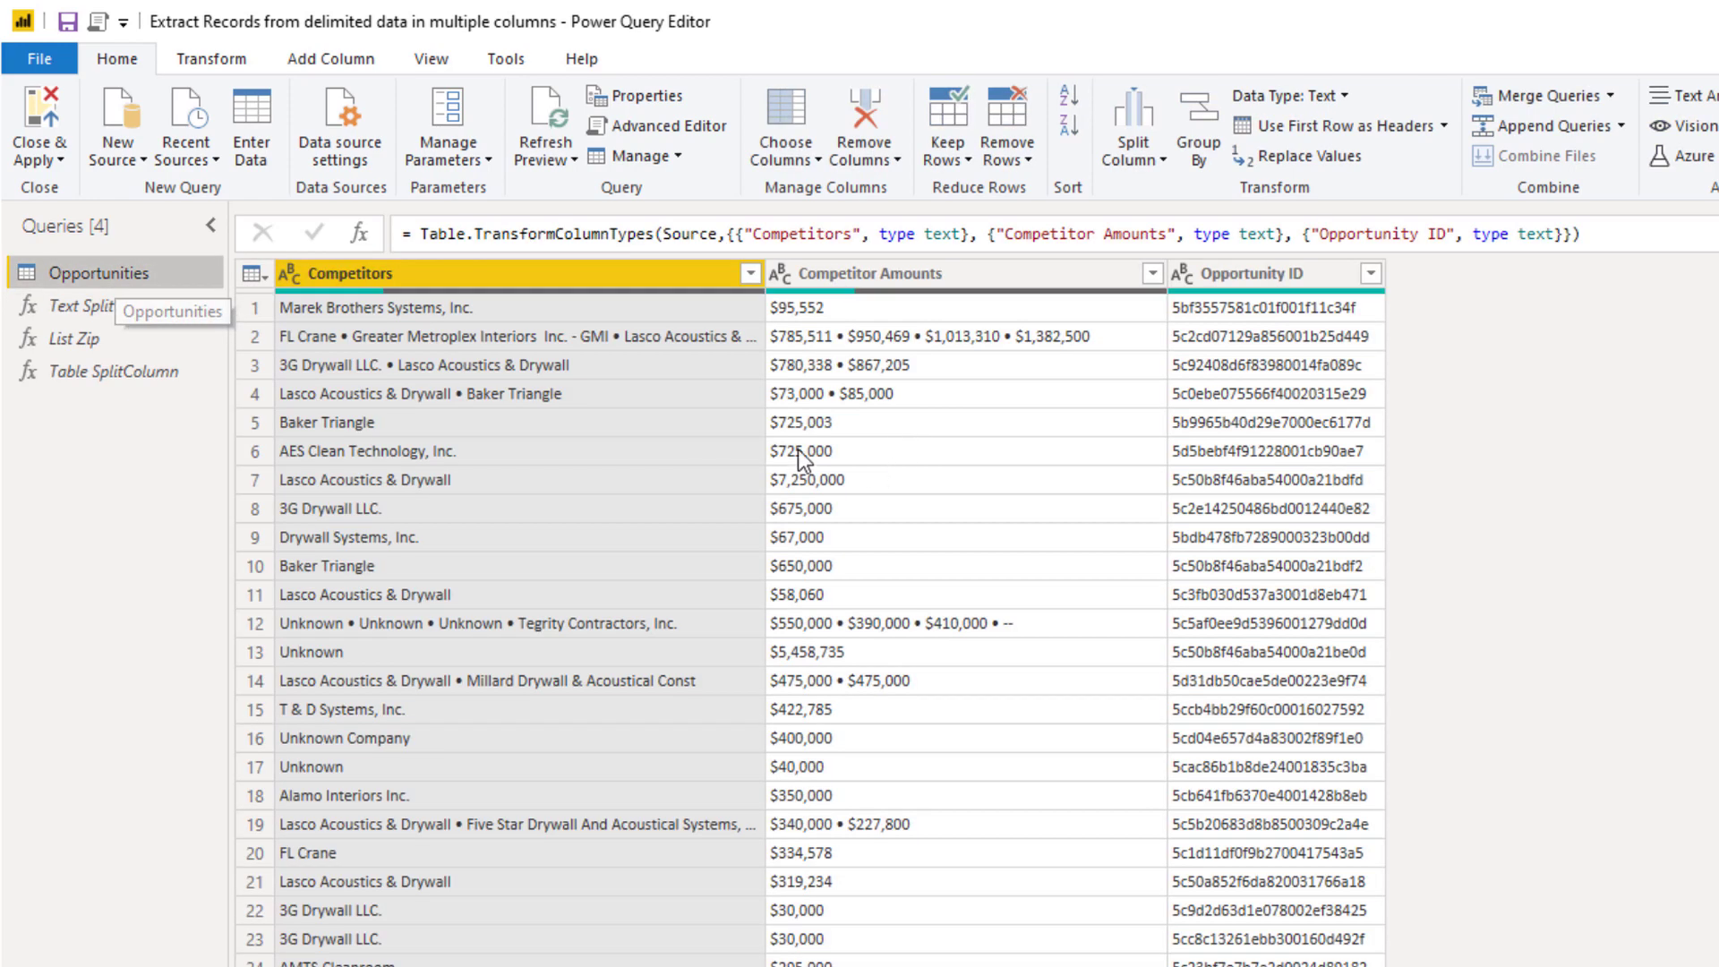
{"action": "left_click", "coordinate": [843, 341]}
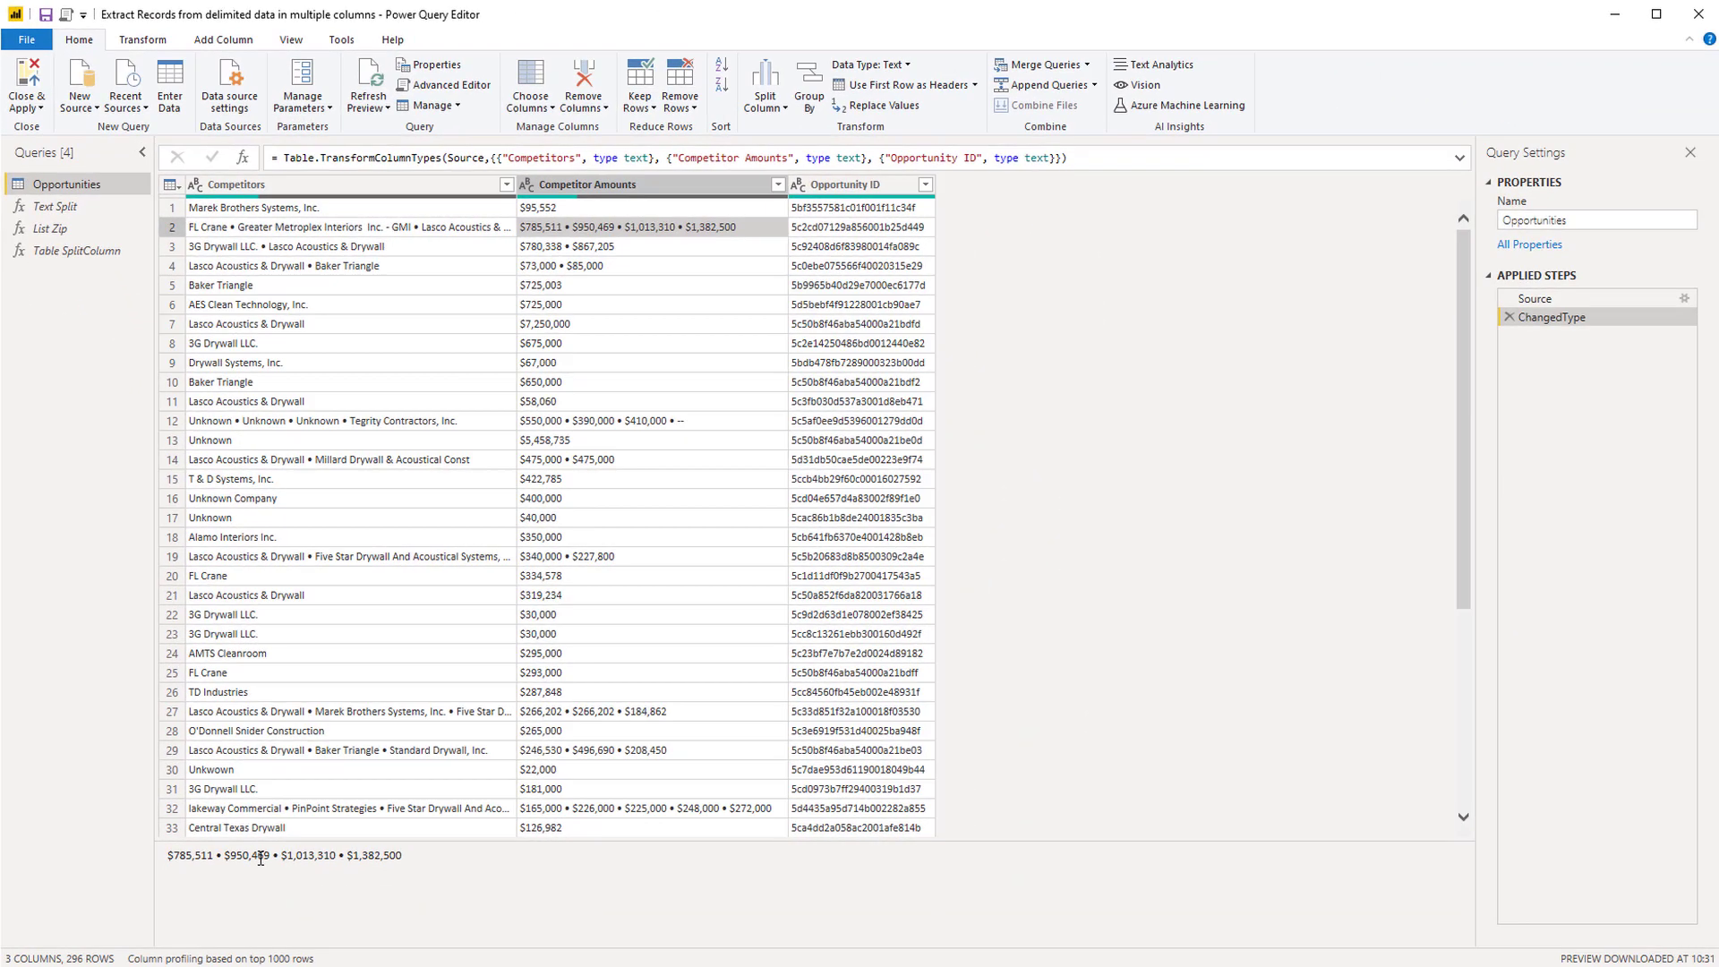
{"action": "left_click_drag", "start_coordinate": [271, 857], "coordinate": [283, 855]}
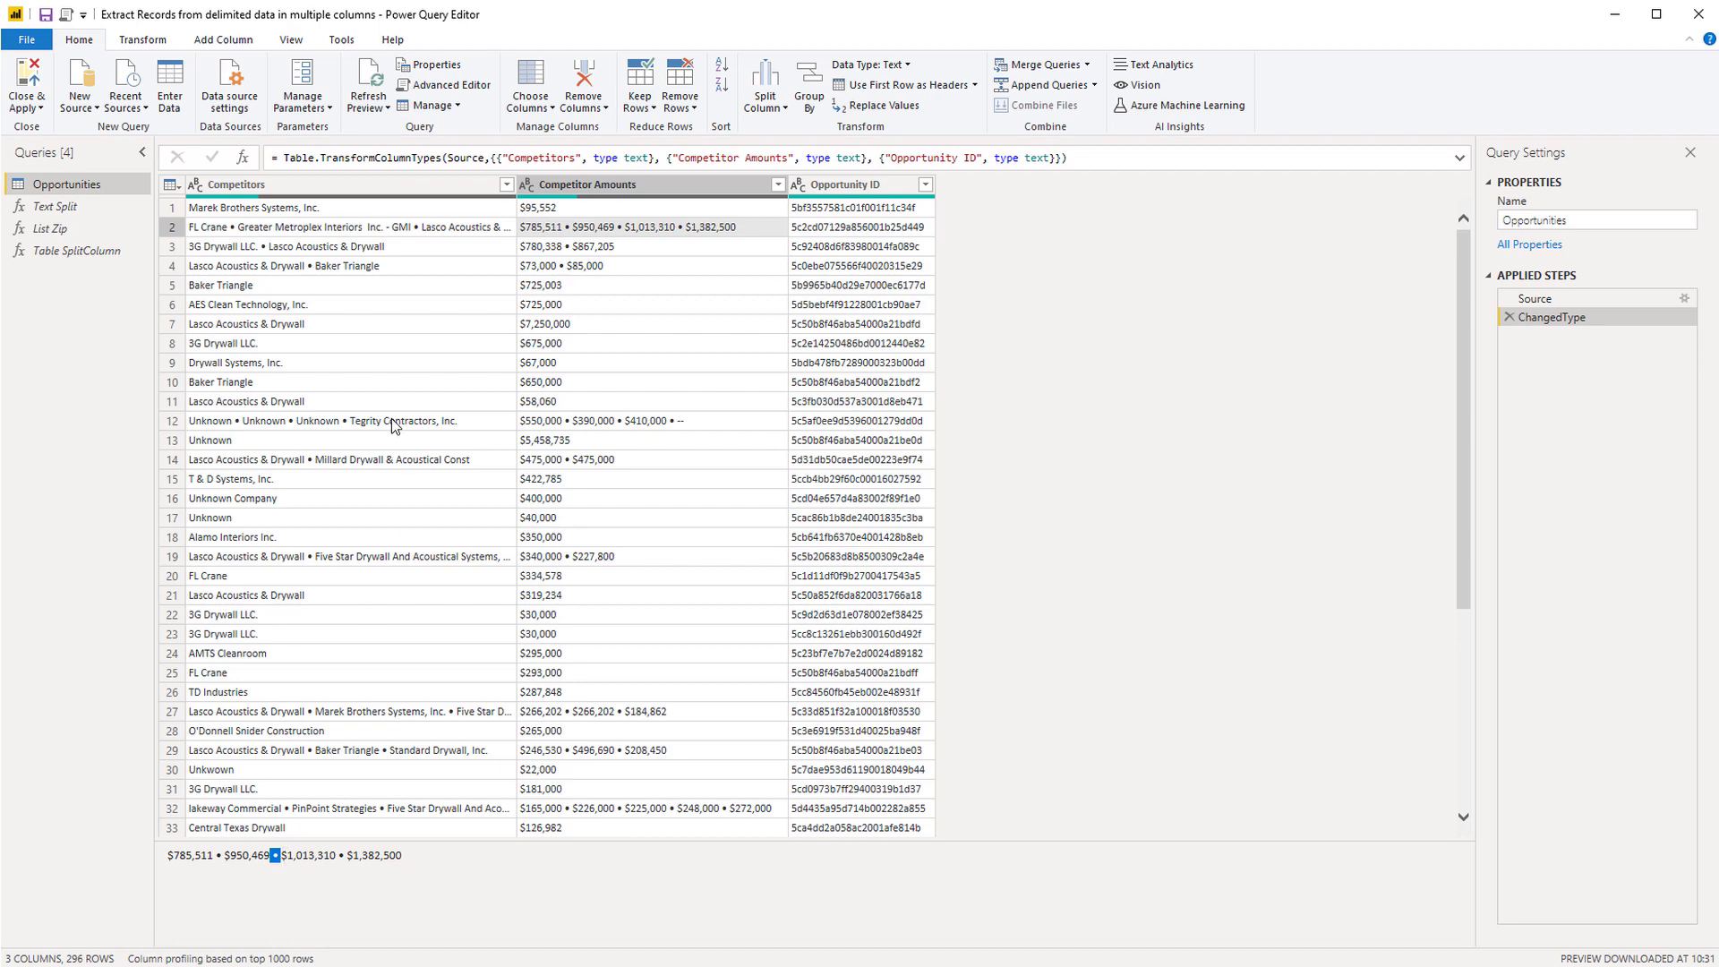
Step: Add a Custom column with the formula = Text.Split([Competitors], " • ")
{"action": "left_click", "coordinate": [170, 185]}
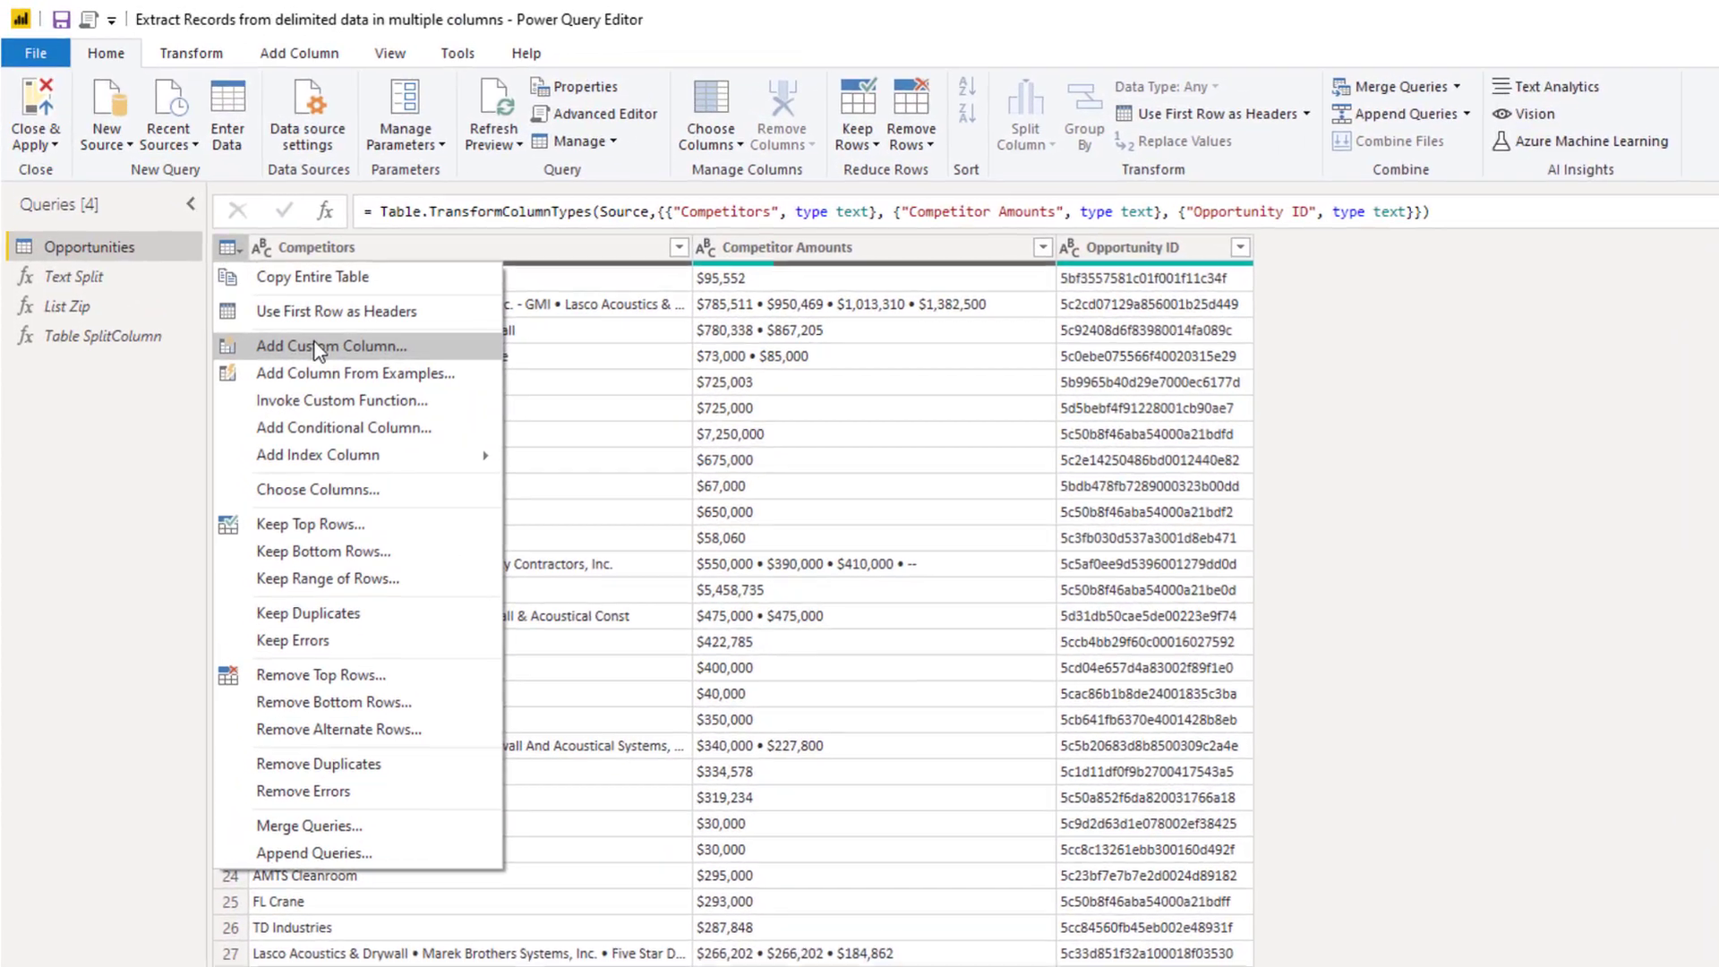
{"action": "left_click", "coordinate": [318, 347]}
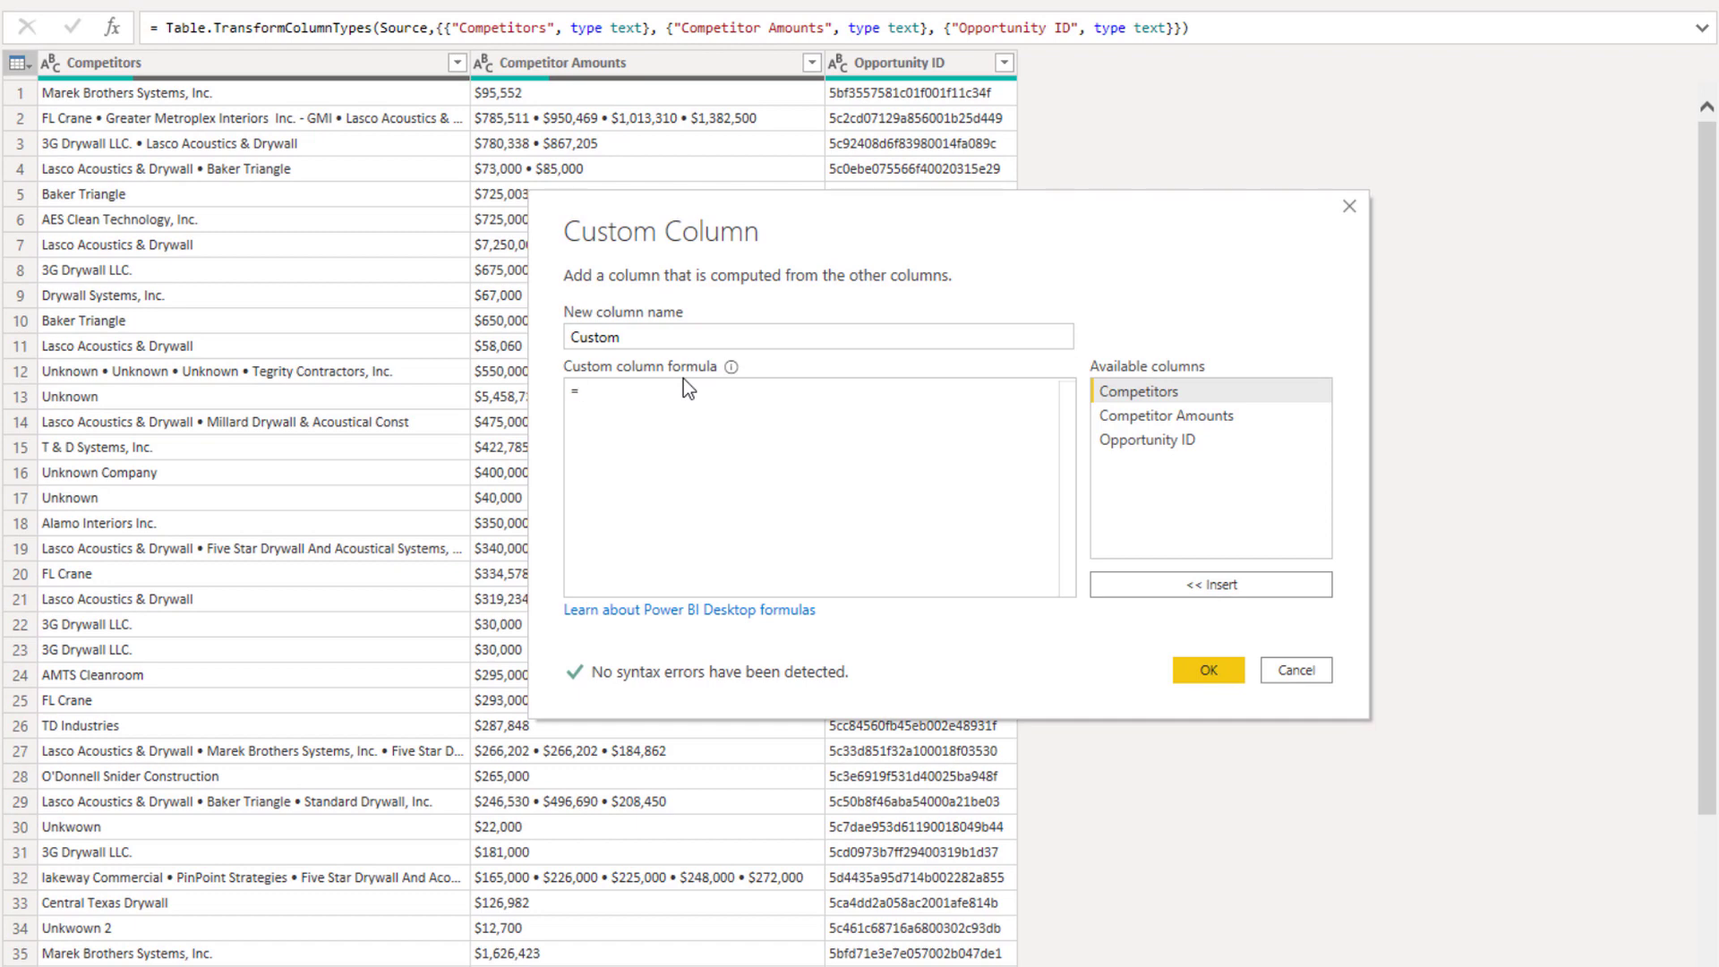
{"action": "type", "text": "T"}
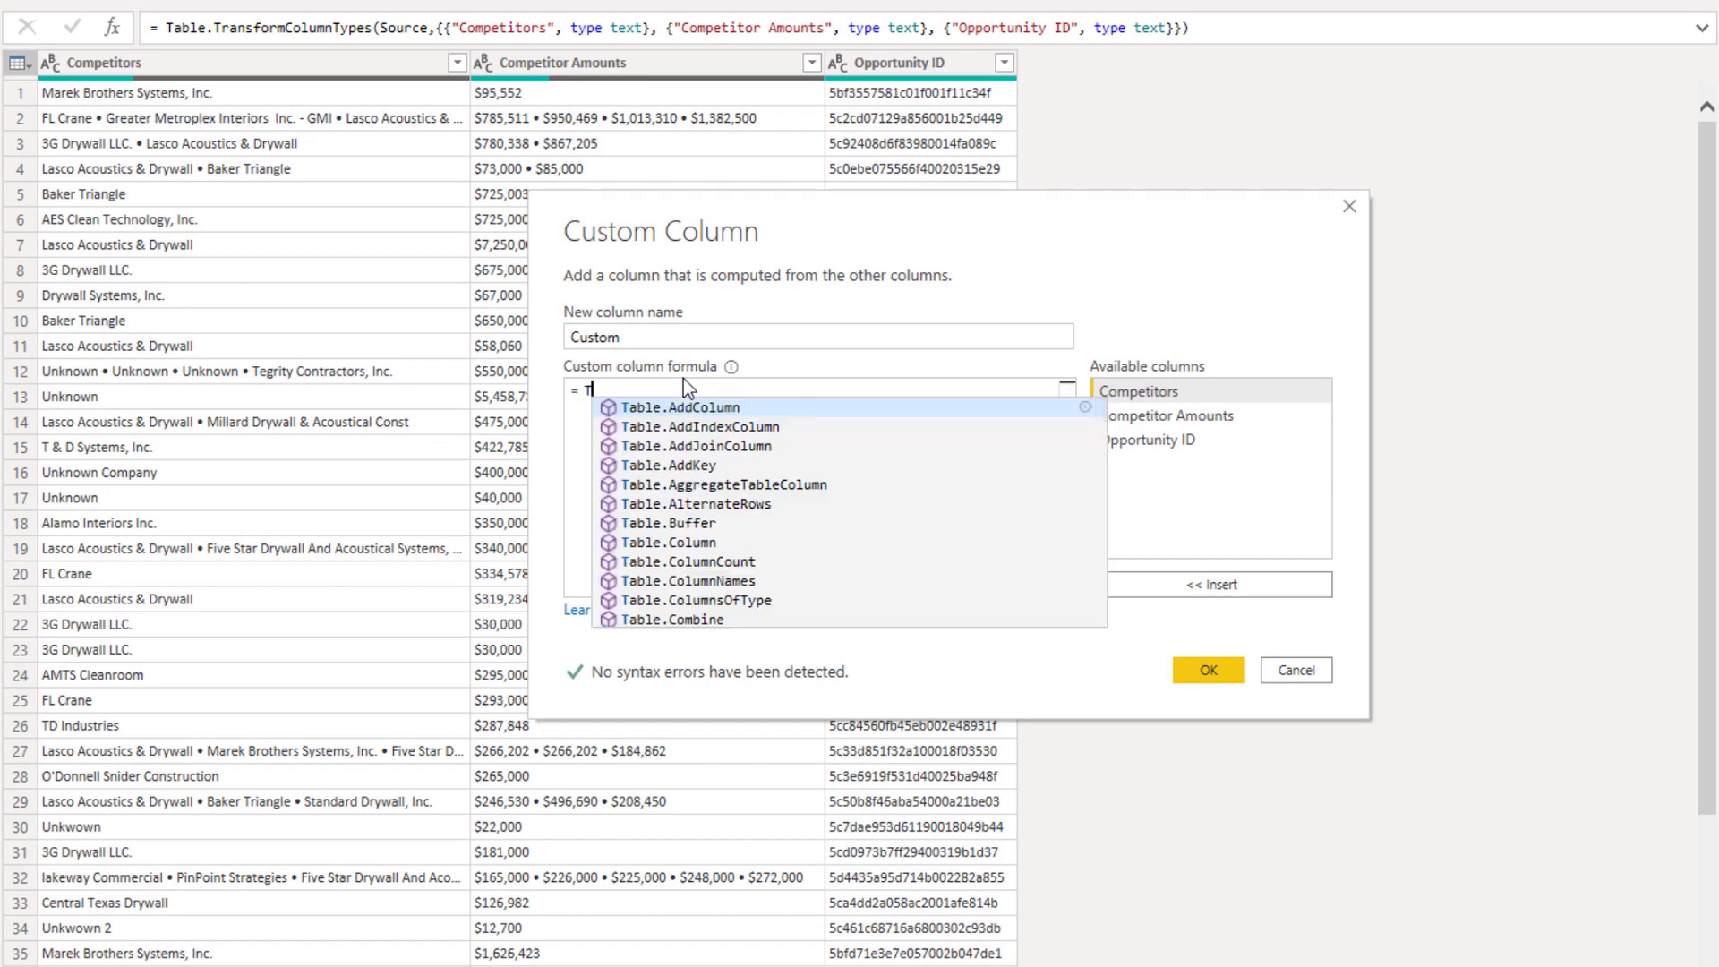
{"action": "type", "text": "ext"}
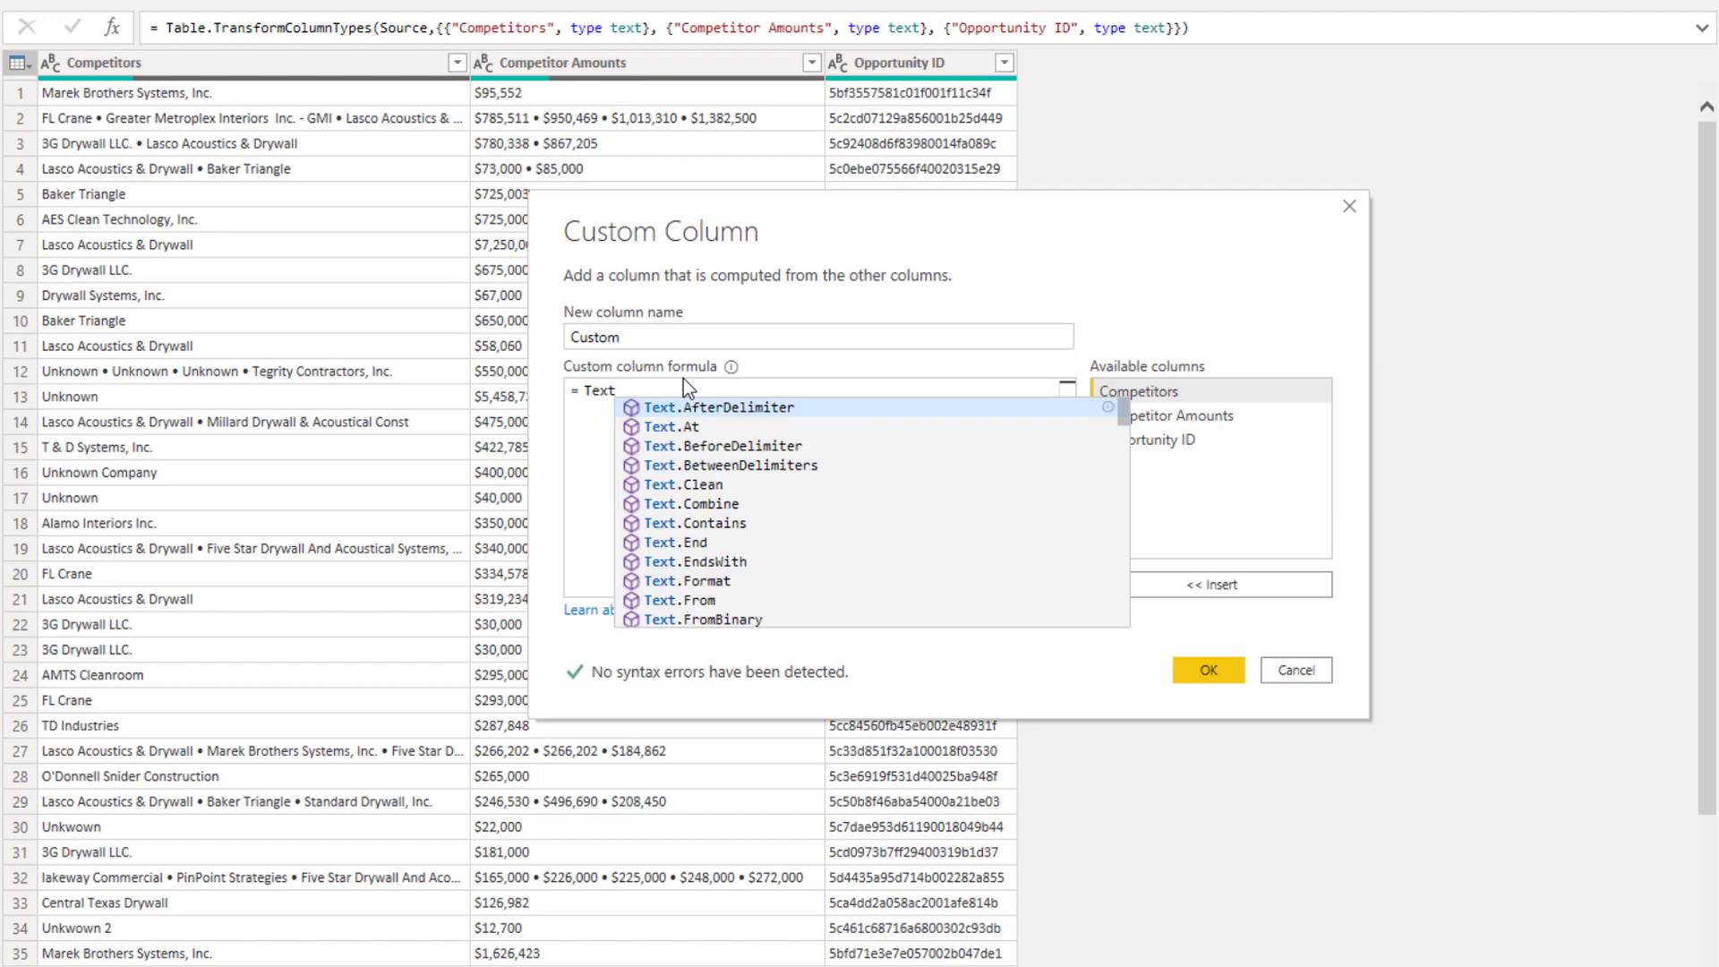
{"action": "type", "text": ".Split("}
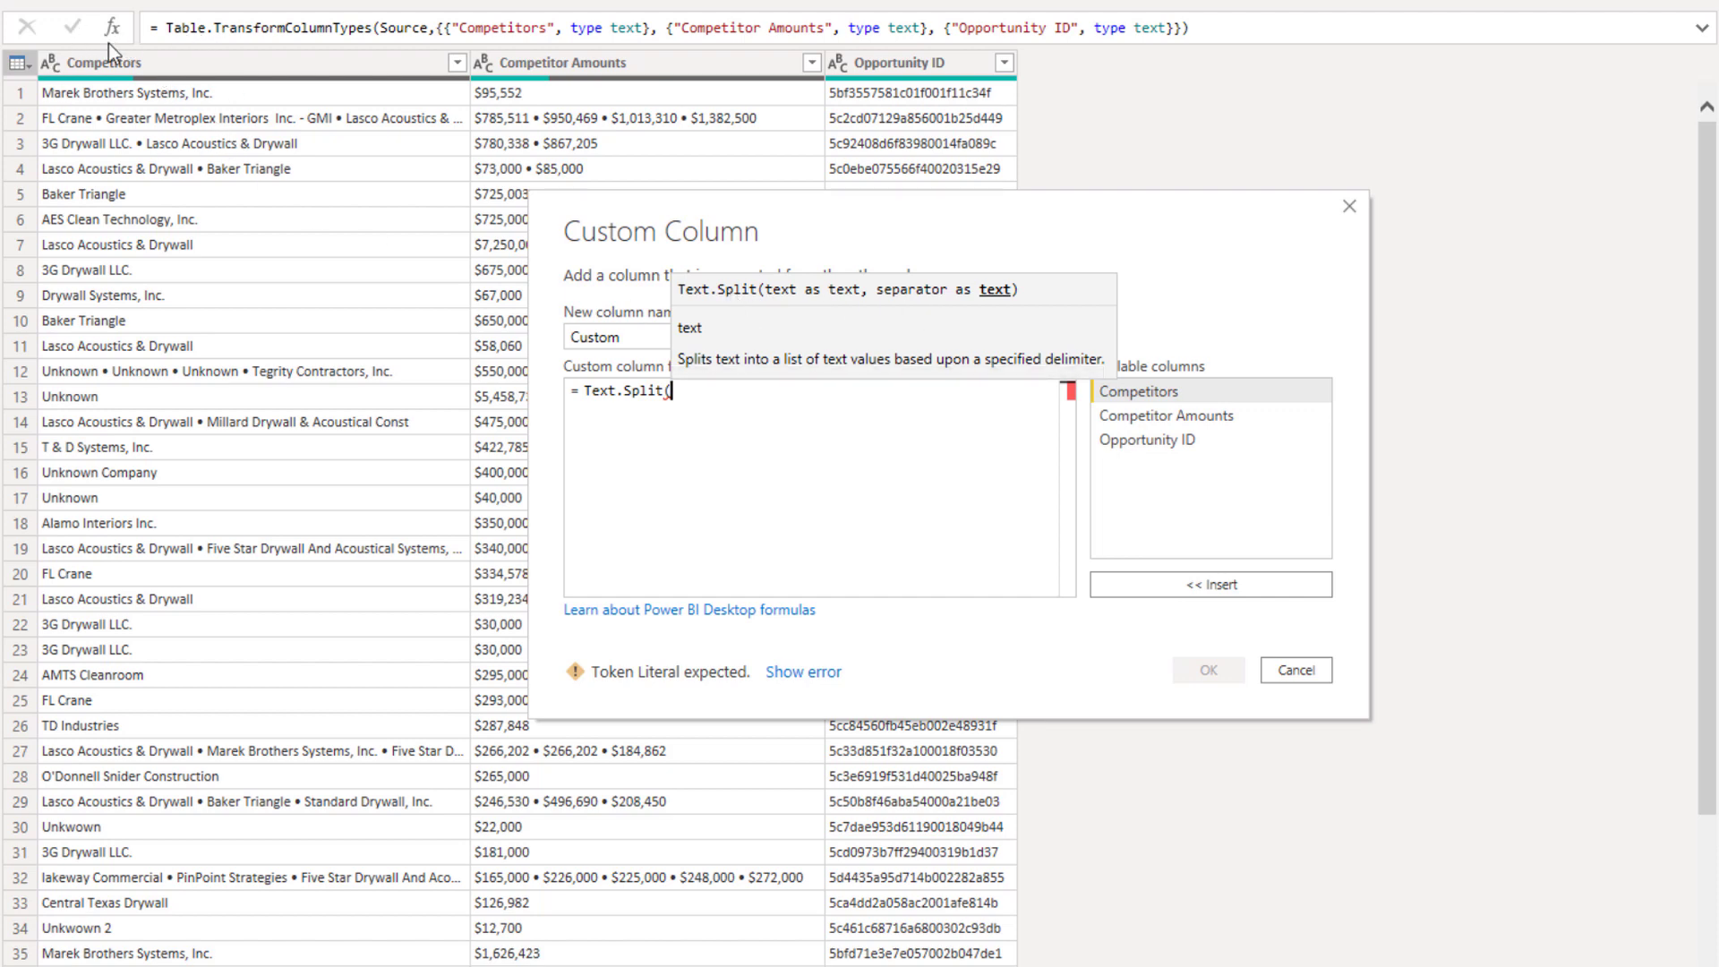
{"action": "double_click", "coordinate": [1156, 394]}
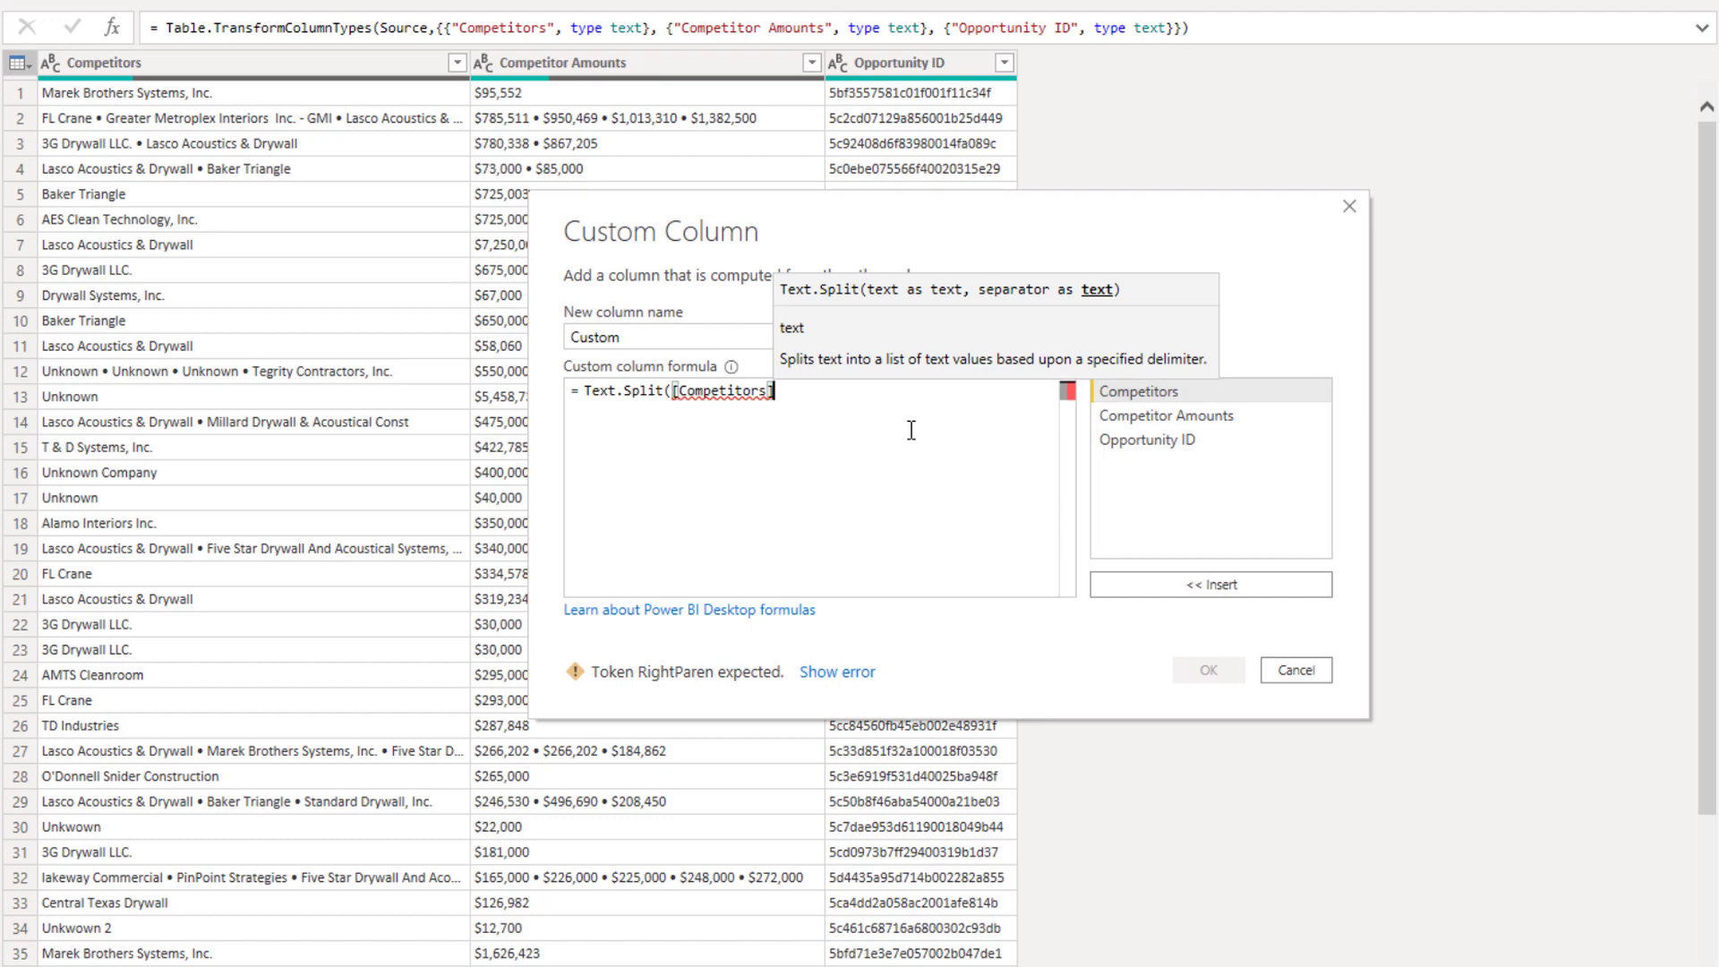
{"action": "type", "text": ", "}
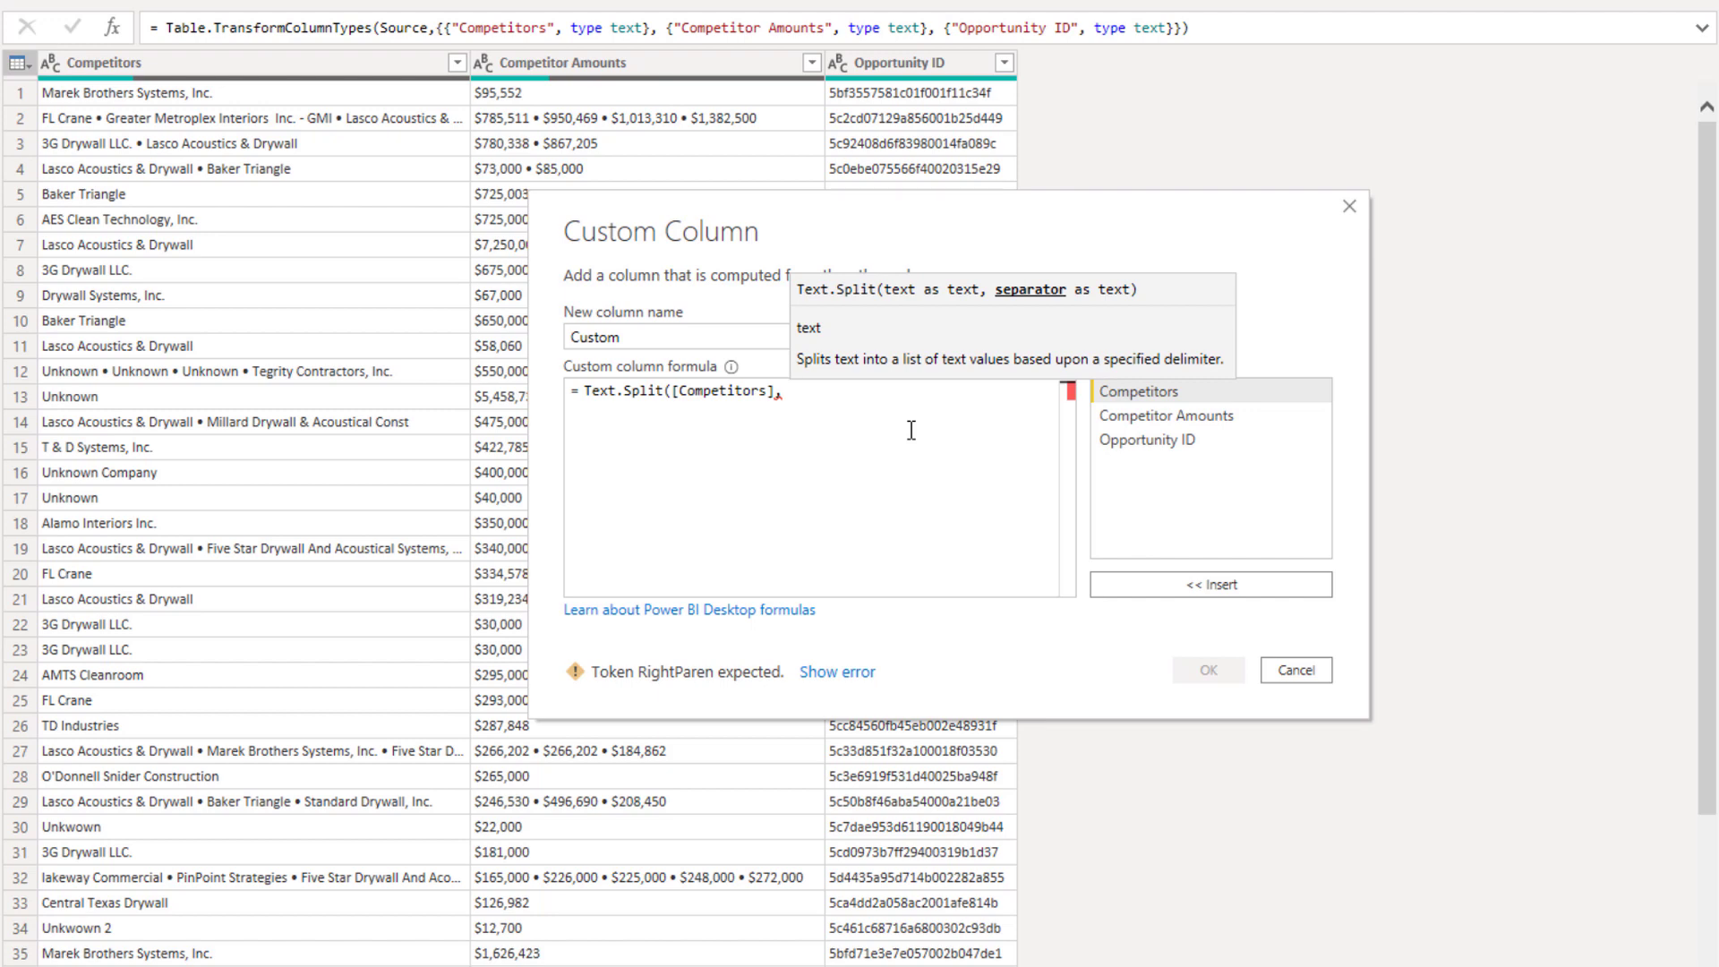
{"action": "type", "text": "\""}
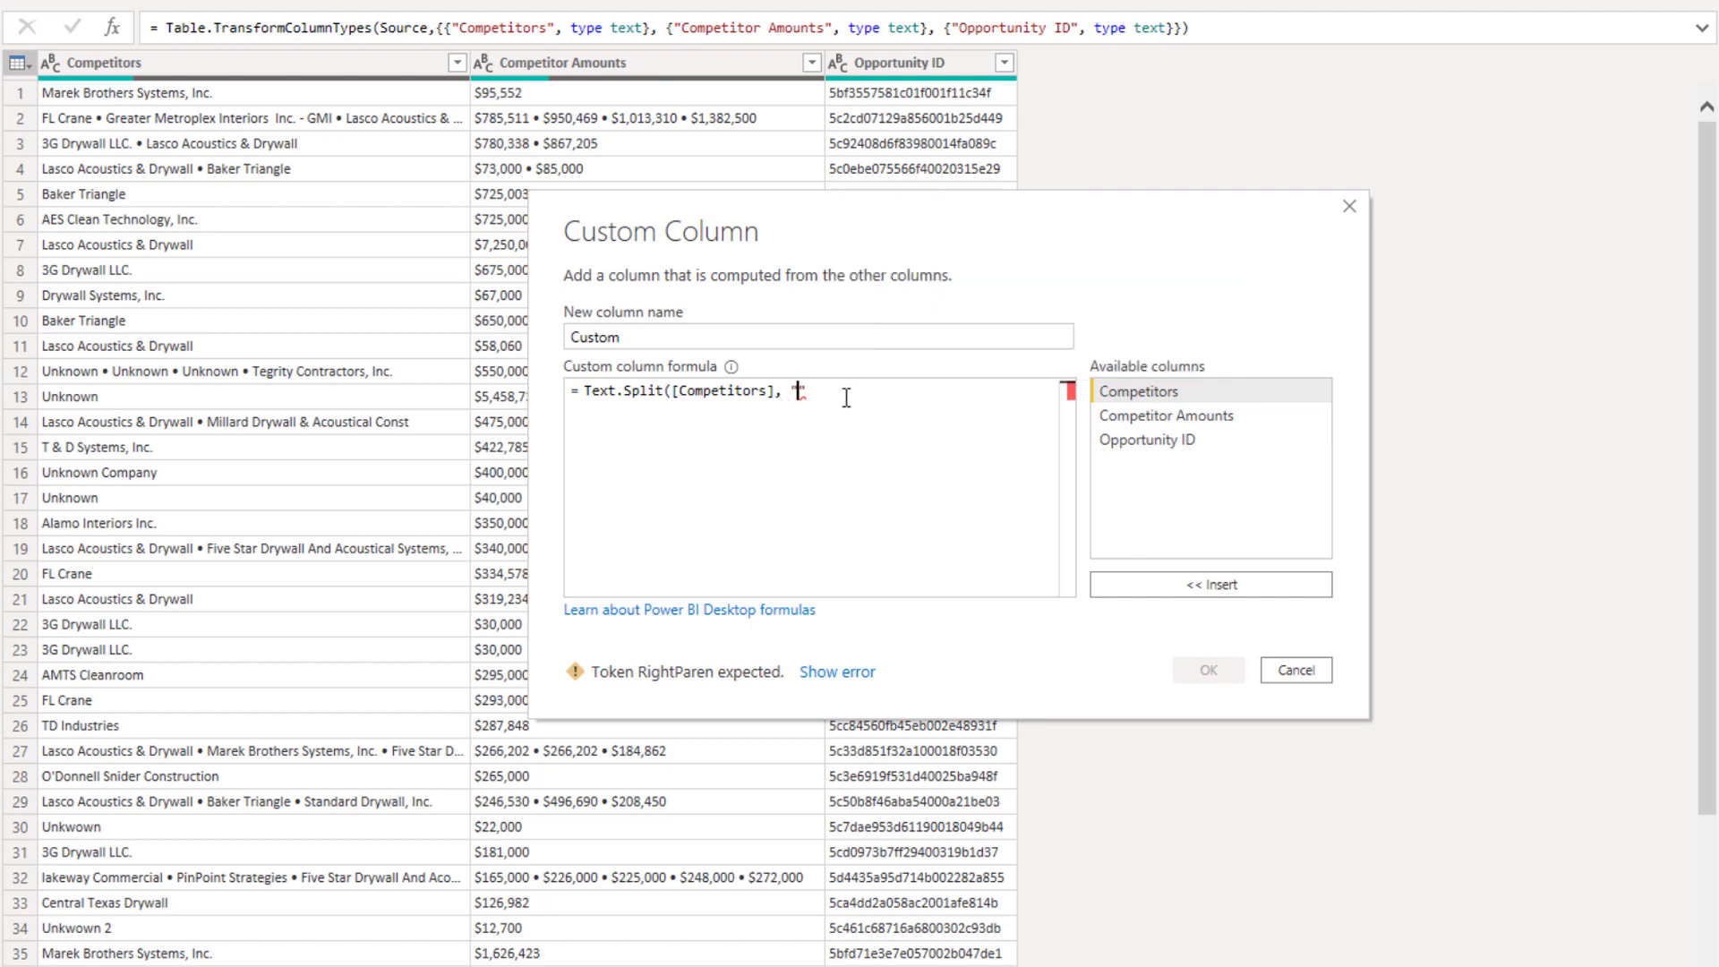
{"action": "type", "text": " • \")"}
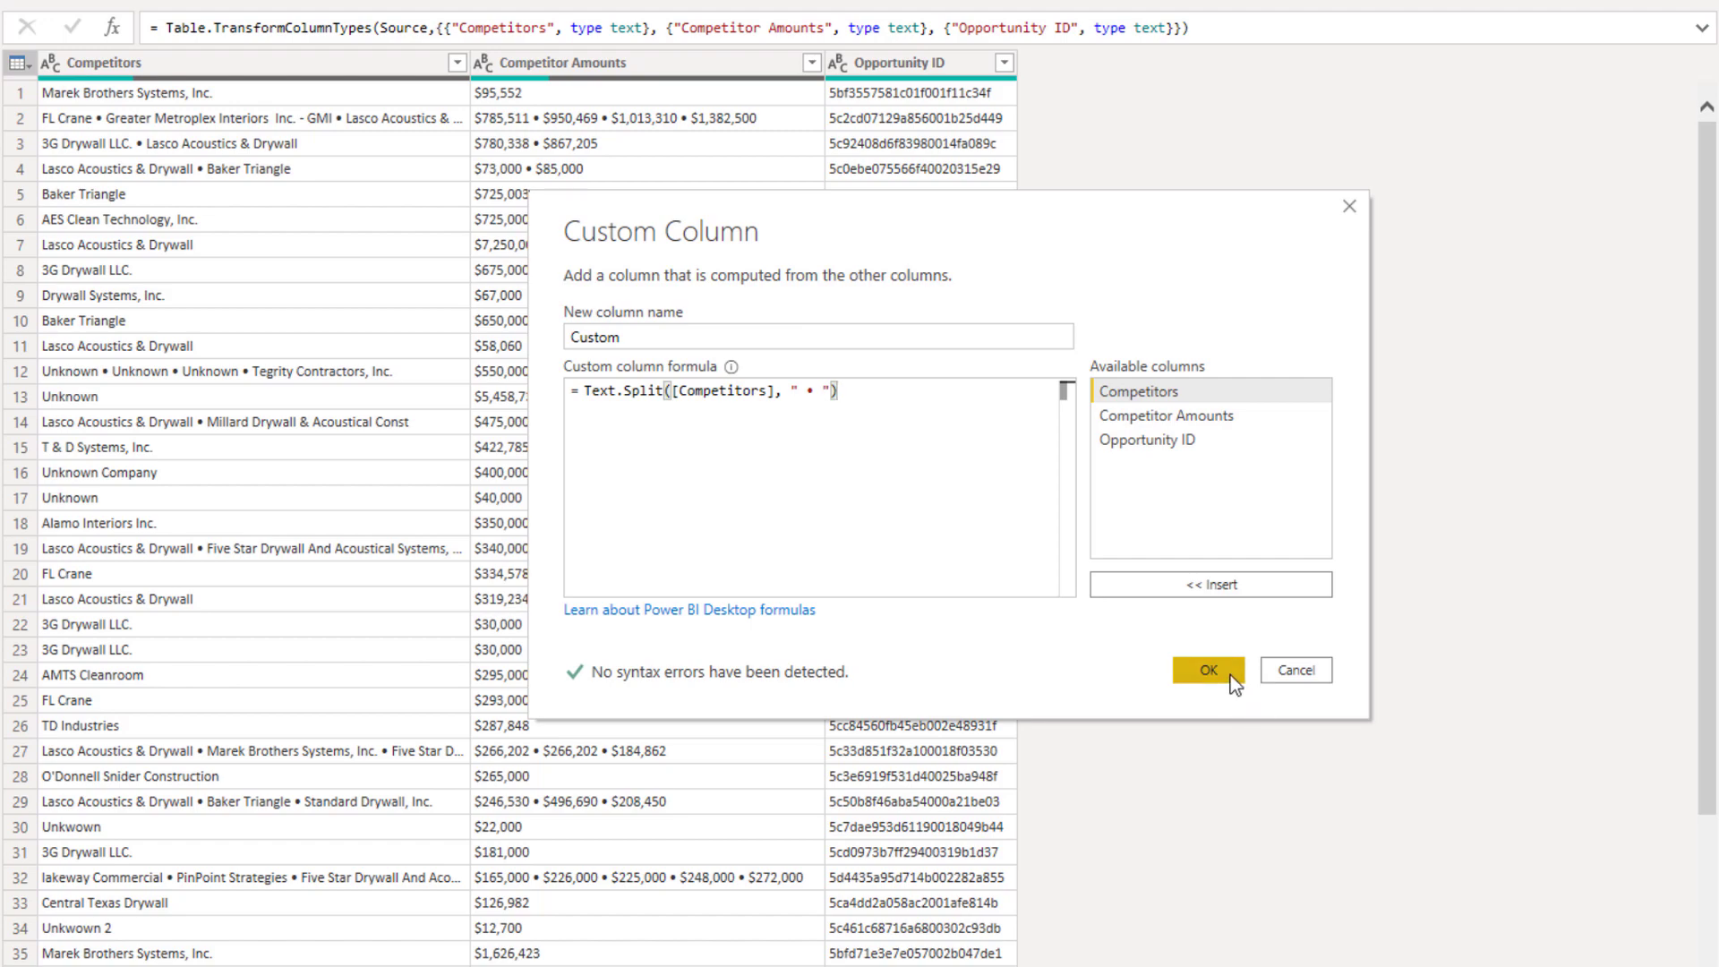
{"action": "left_click", "coordinate": [1231, 676]}
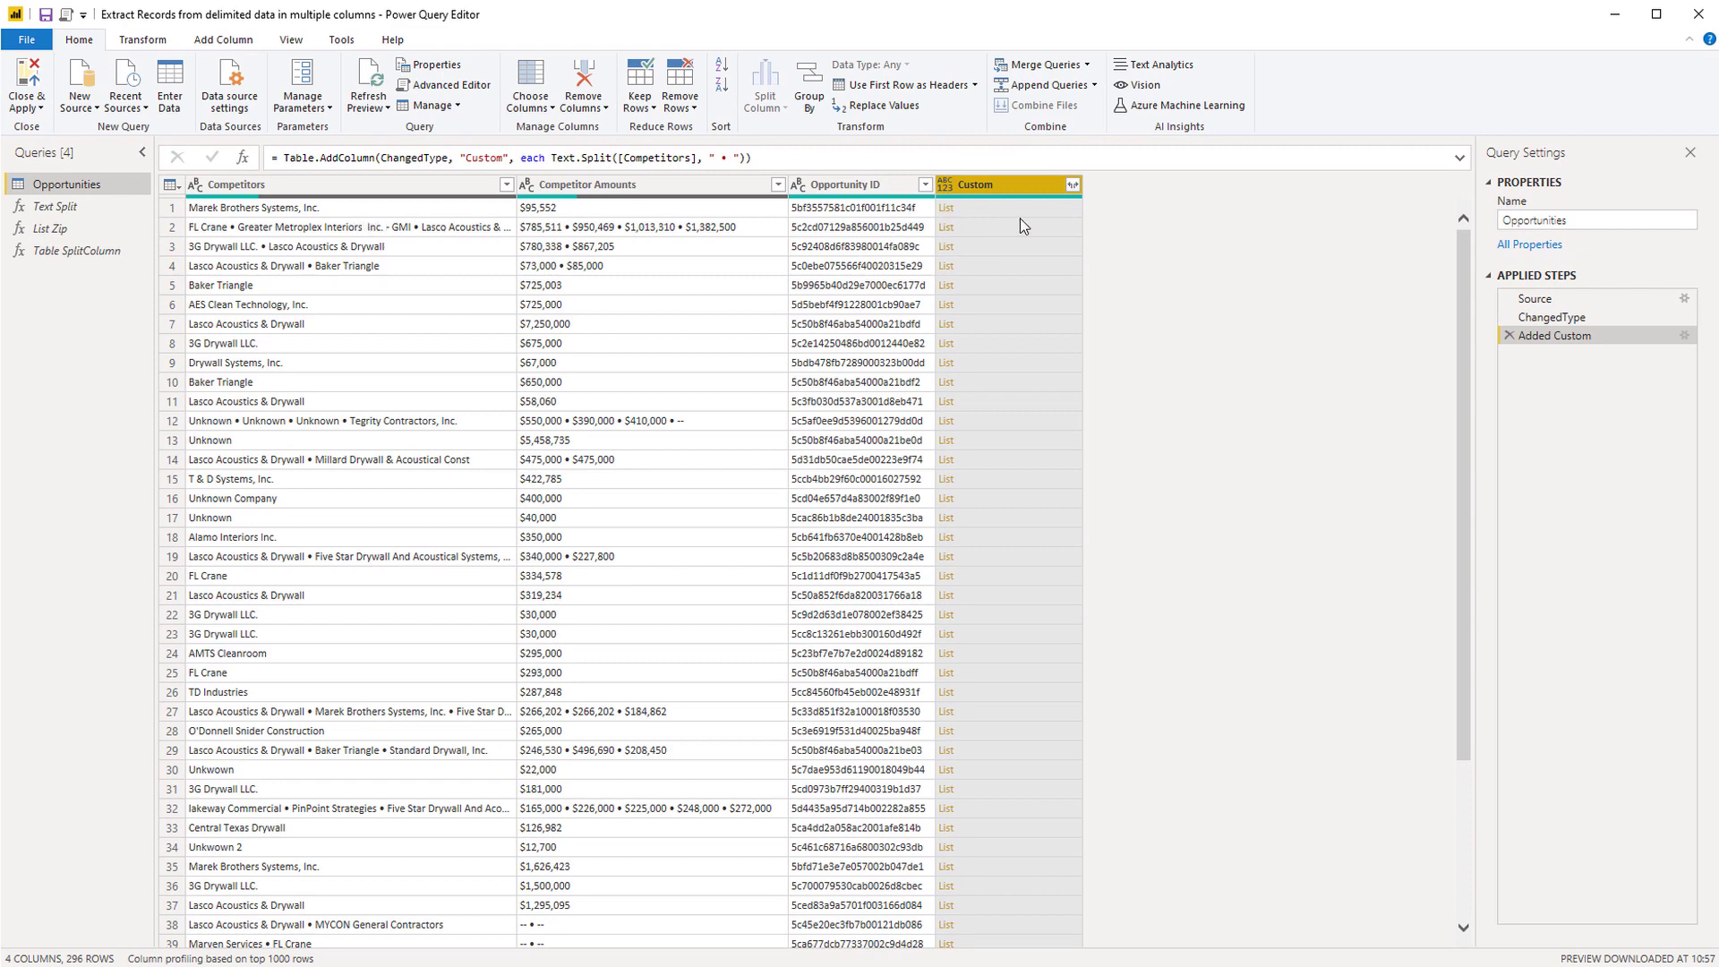
Step: Preview the split competitor lists in rows 1 and 2, then view the List Zip help page
{"action": "left_click", "coordinate": [1008, 212]}
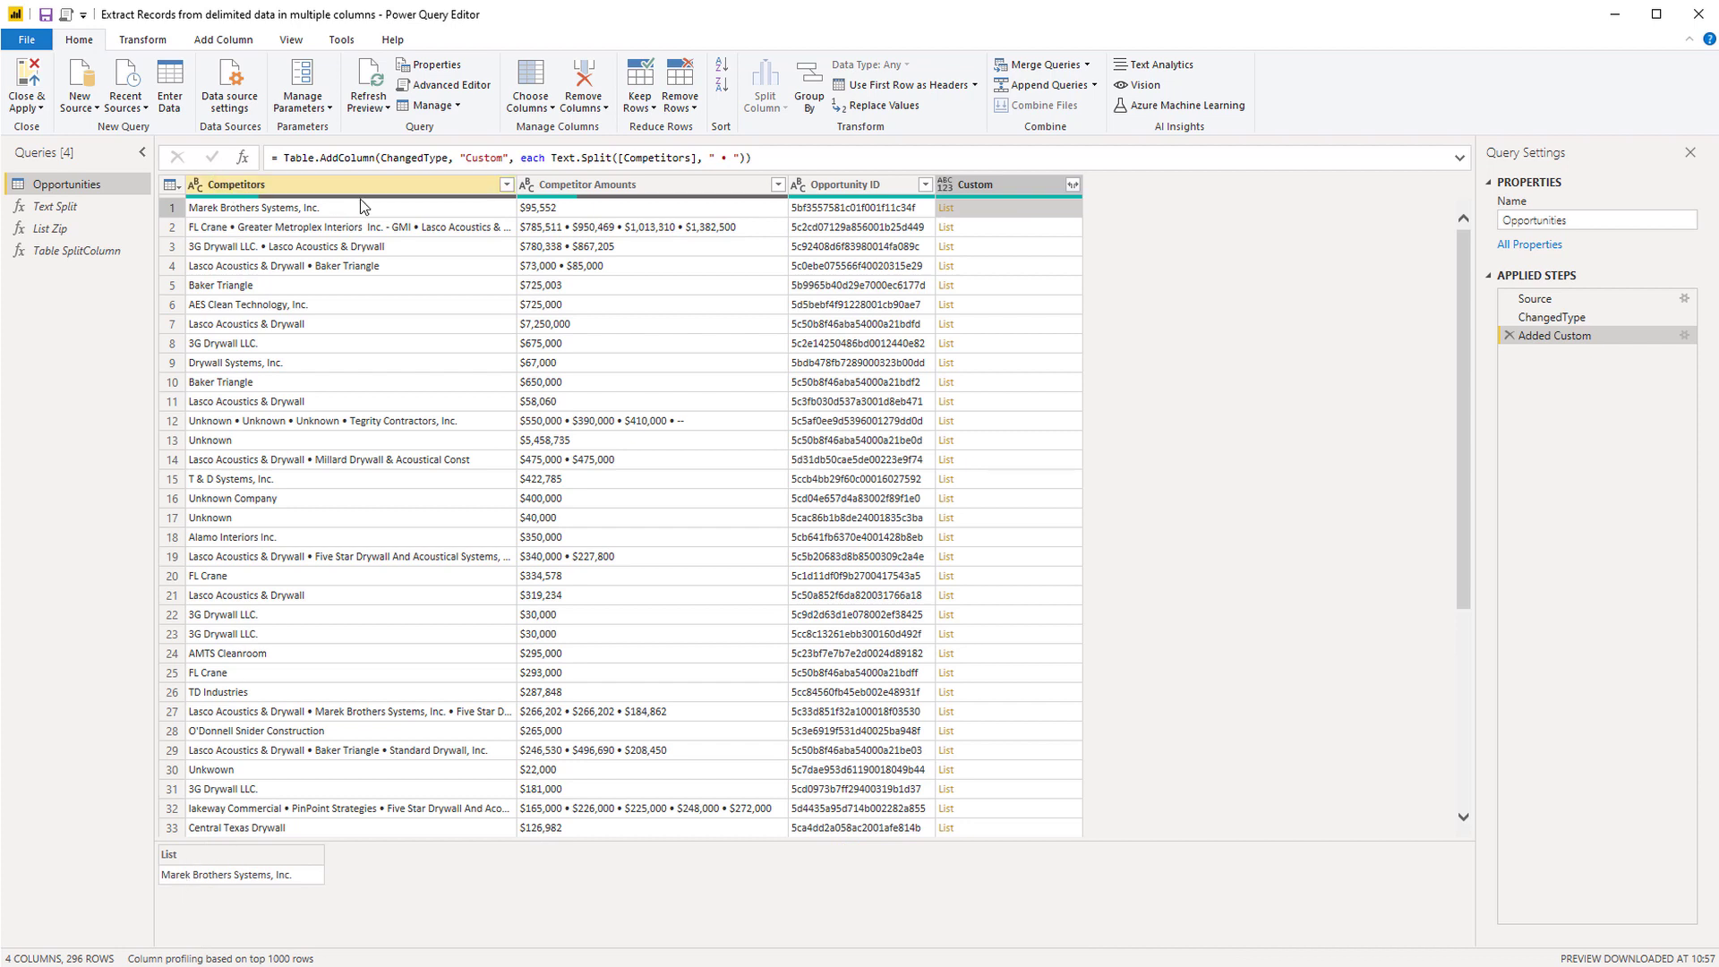
{"action": "left_click", "coordinate": [1030, 231]}
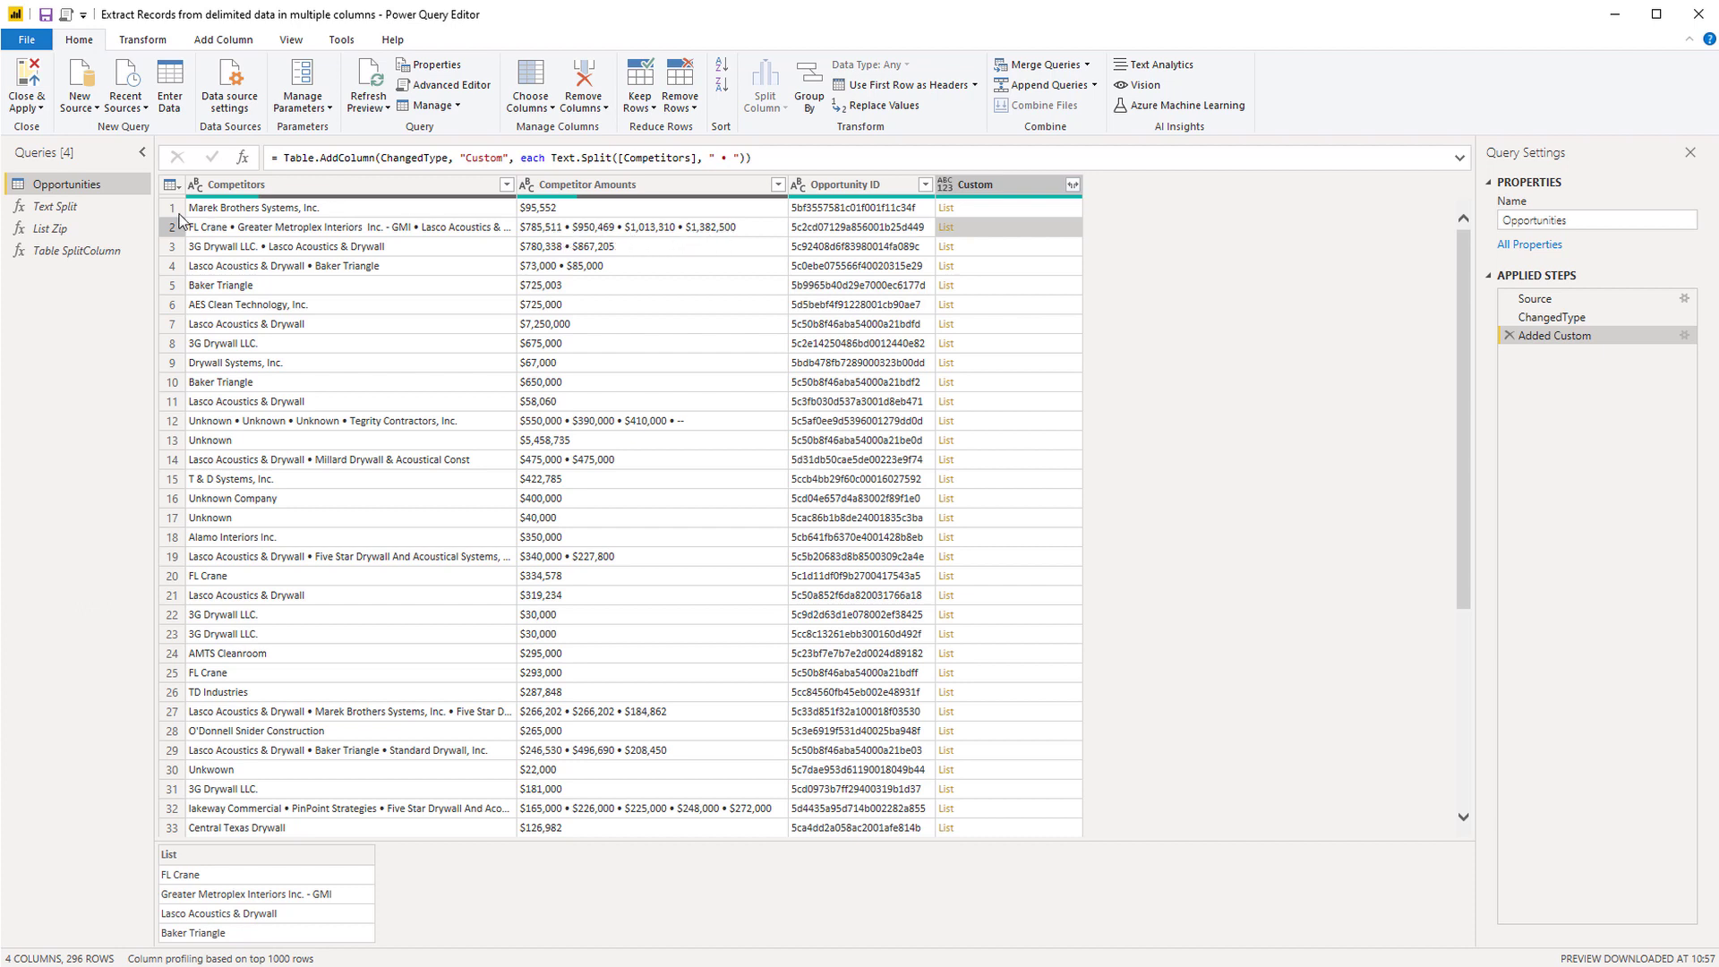
{"action": "left_click", "coordinate": [62, 235]}
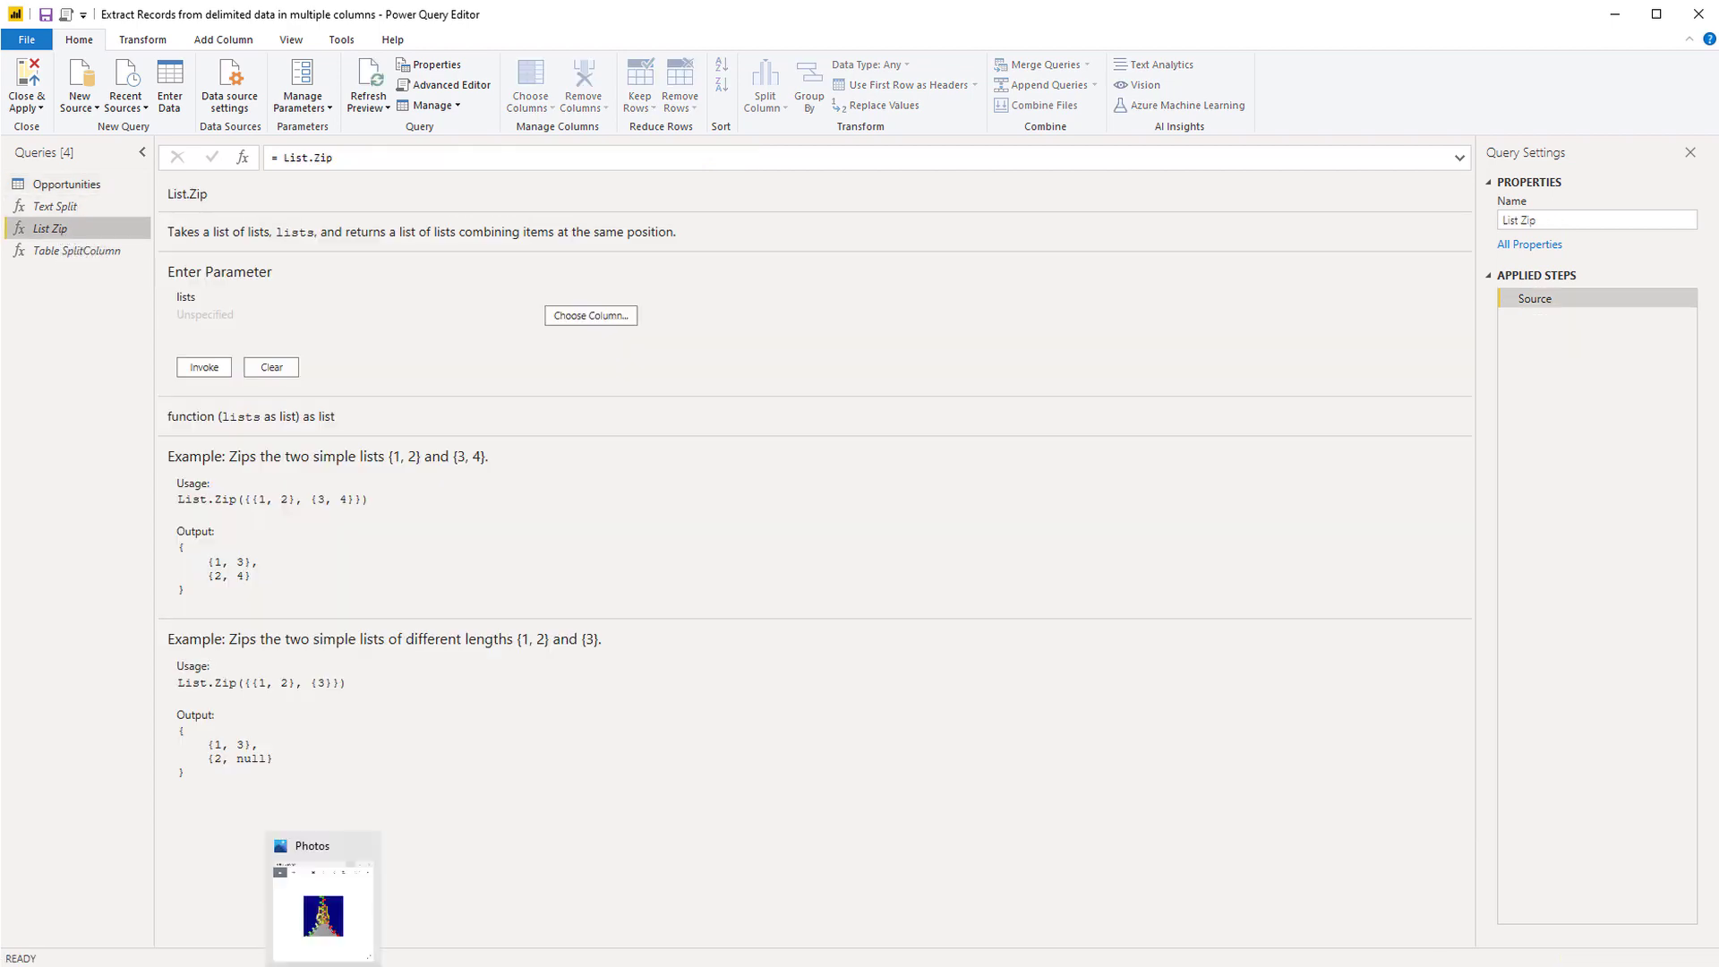
{"action": "left_click", "coordinate": [322, 952]}
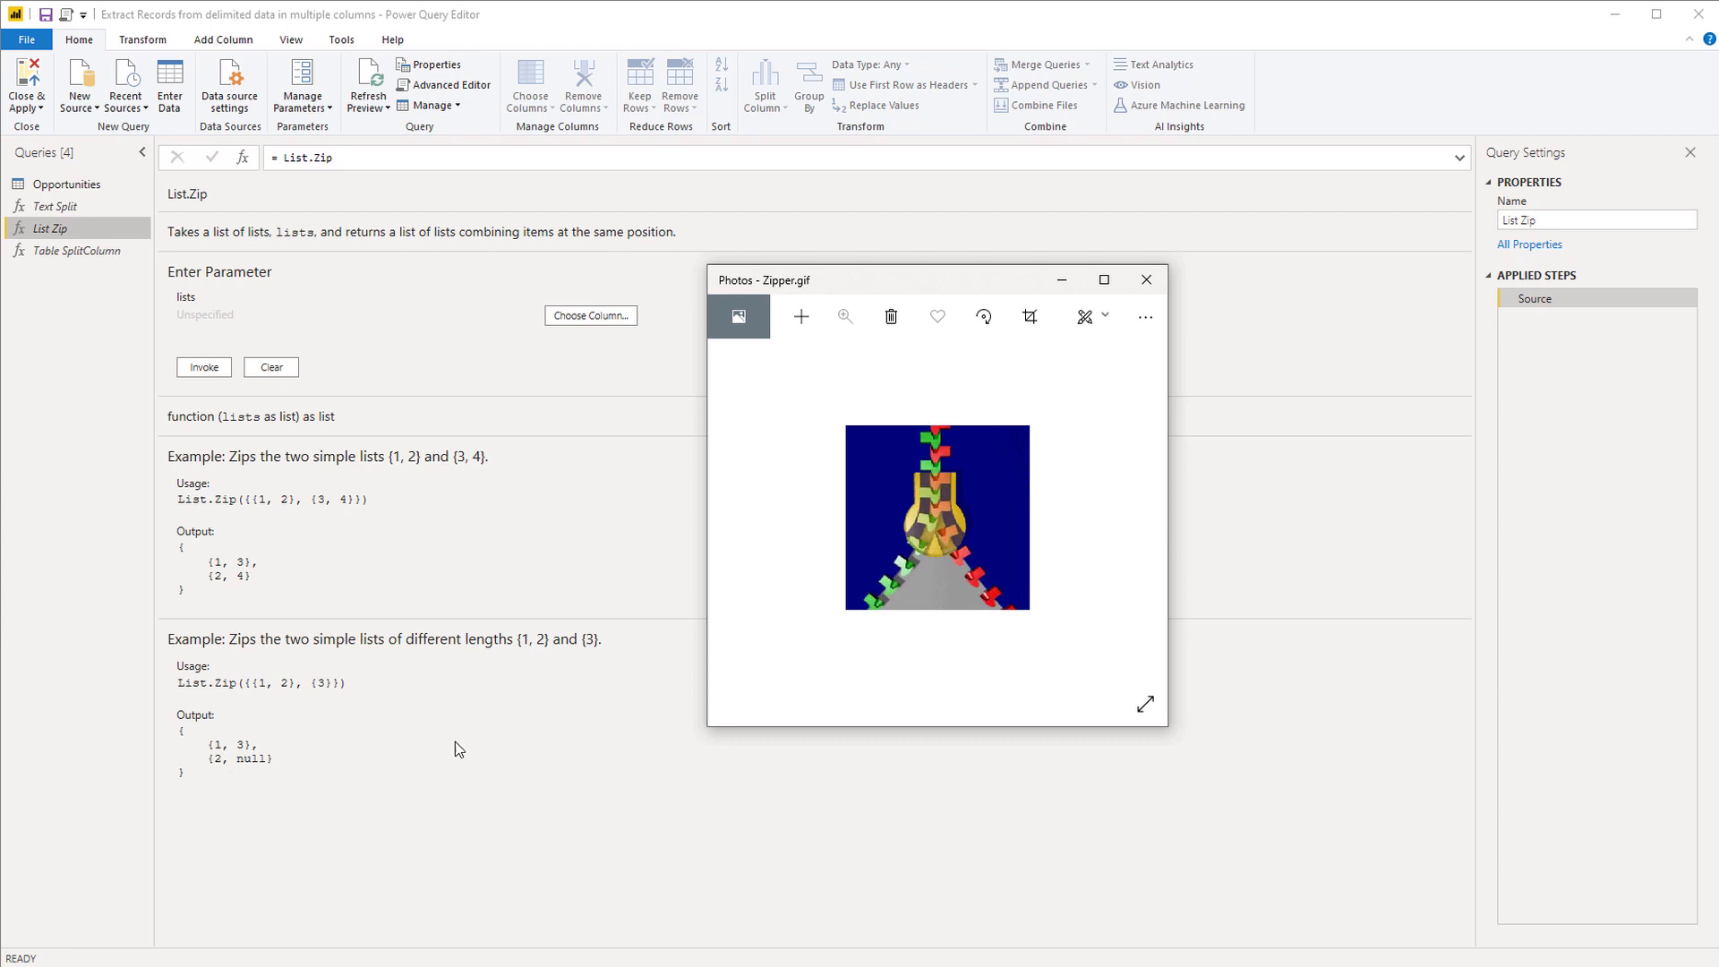
{"action": "left_click", "coordinate": [1062, 280]}
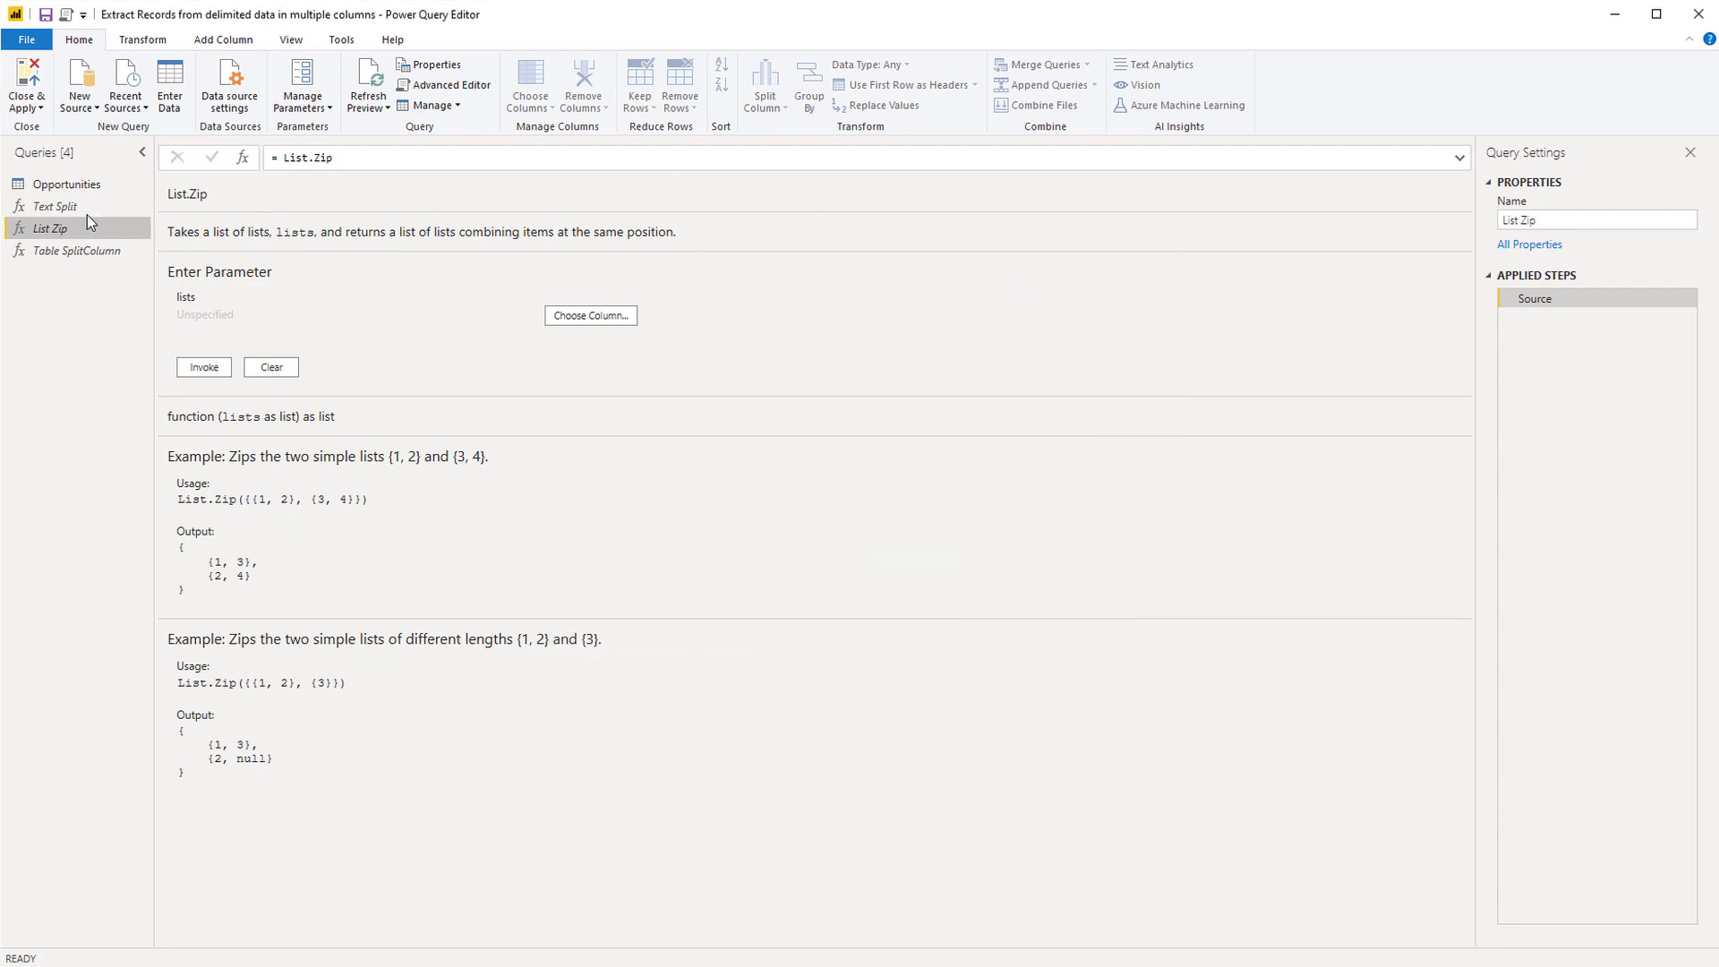
Step: Reopen the Custom column formula and append a second Text.Split on [Competitor Amounts]
{"action": "left_click", "coordinate": [71, 185]}
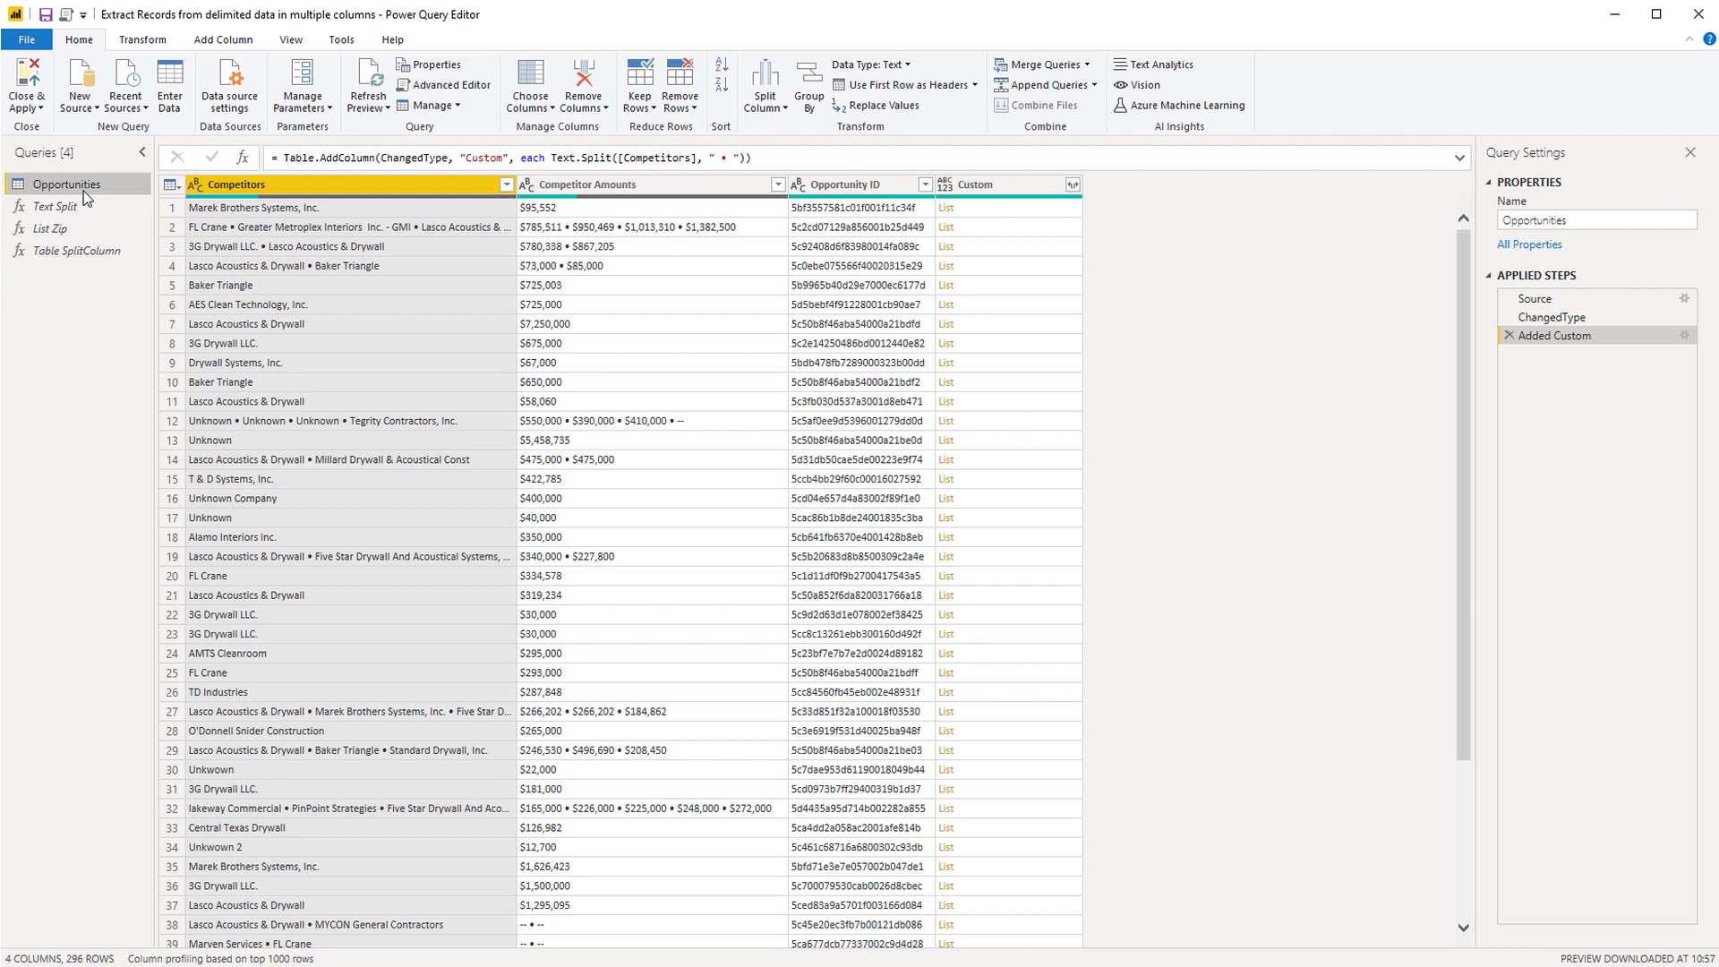
{"action": "left_click", "coordinate": [1039, 212]}
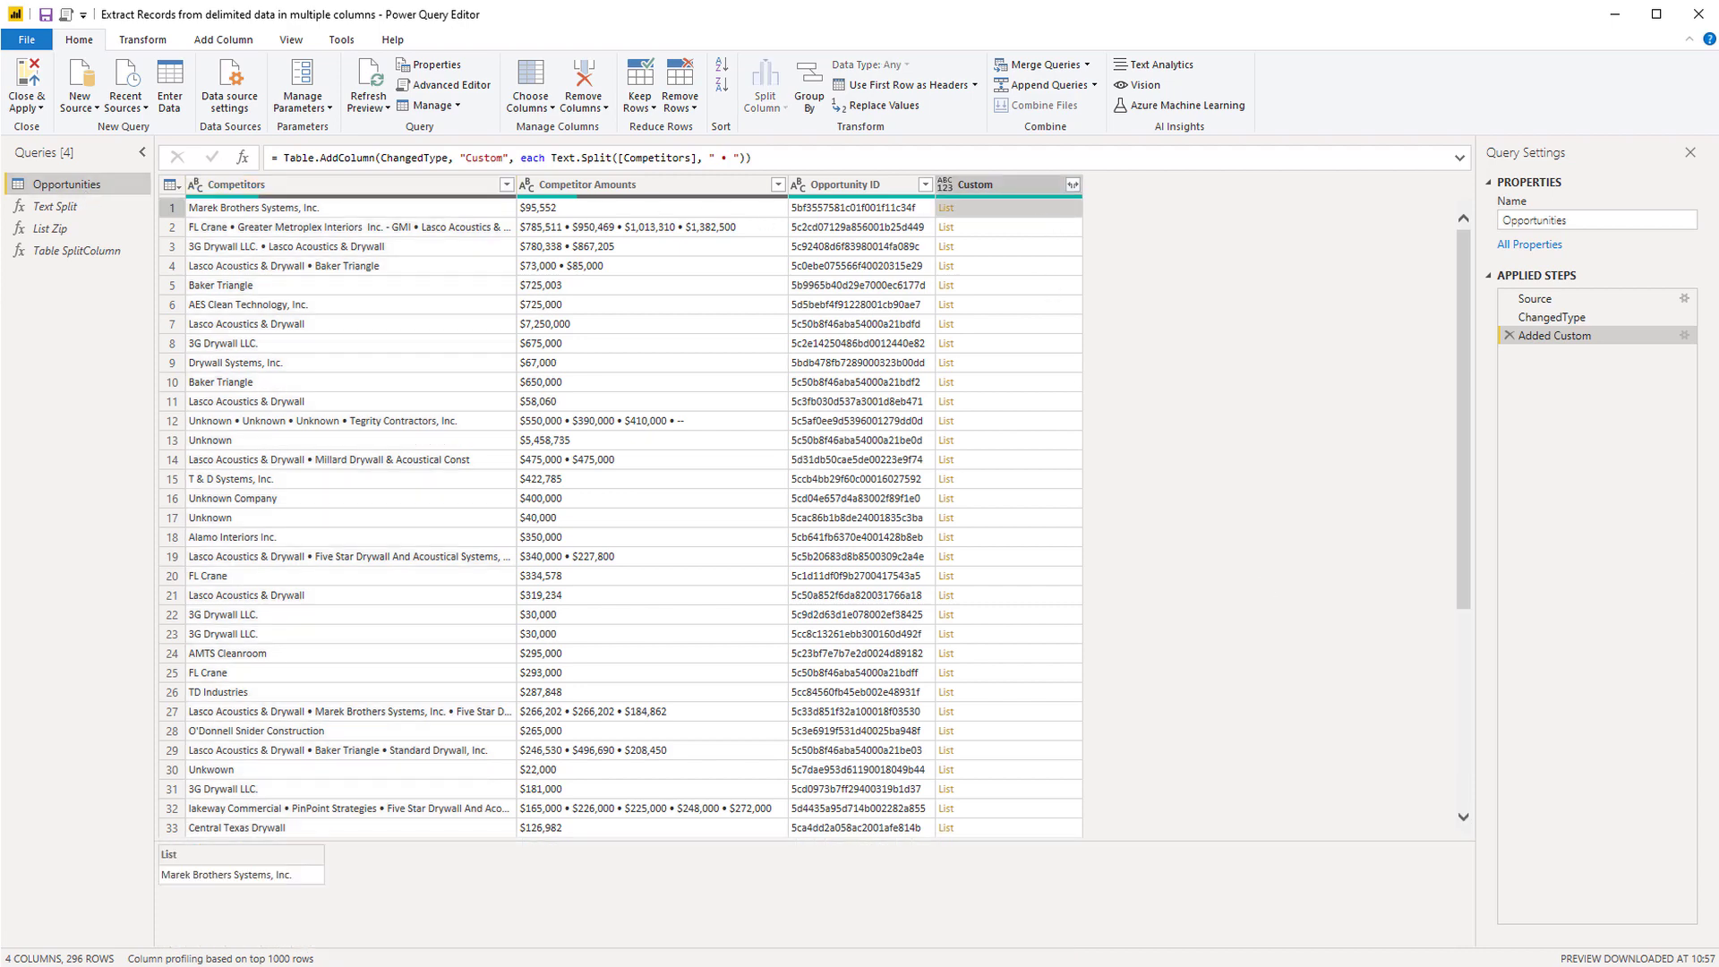
{"action": "left_click", "coordinate": [1684, 336]}
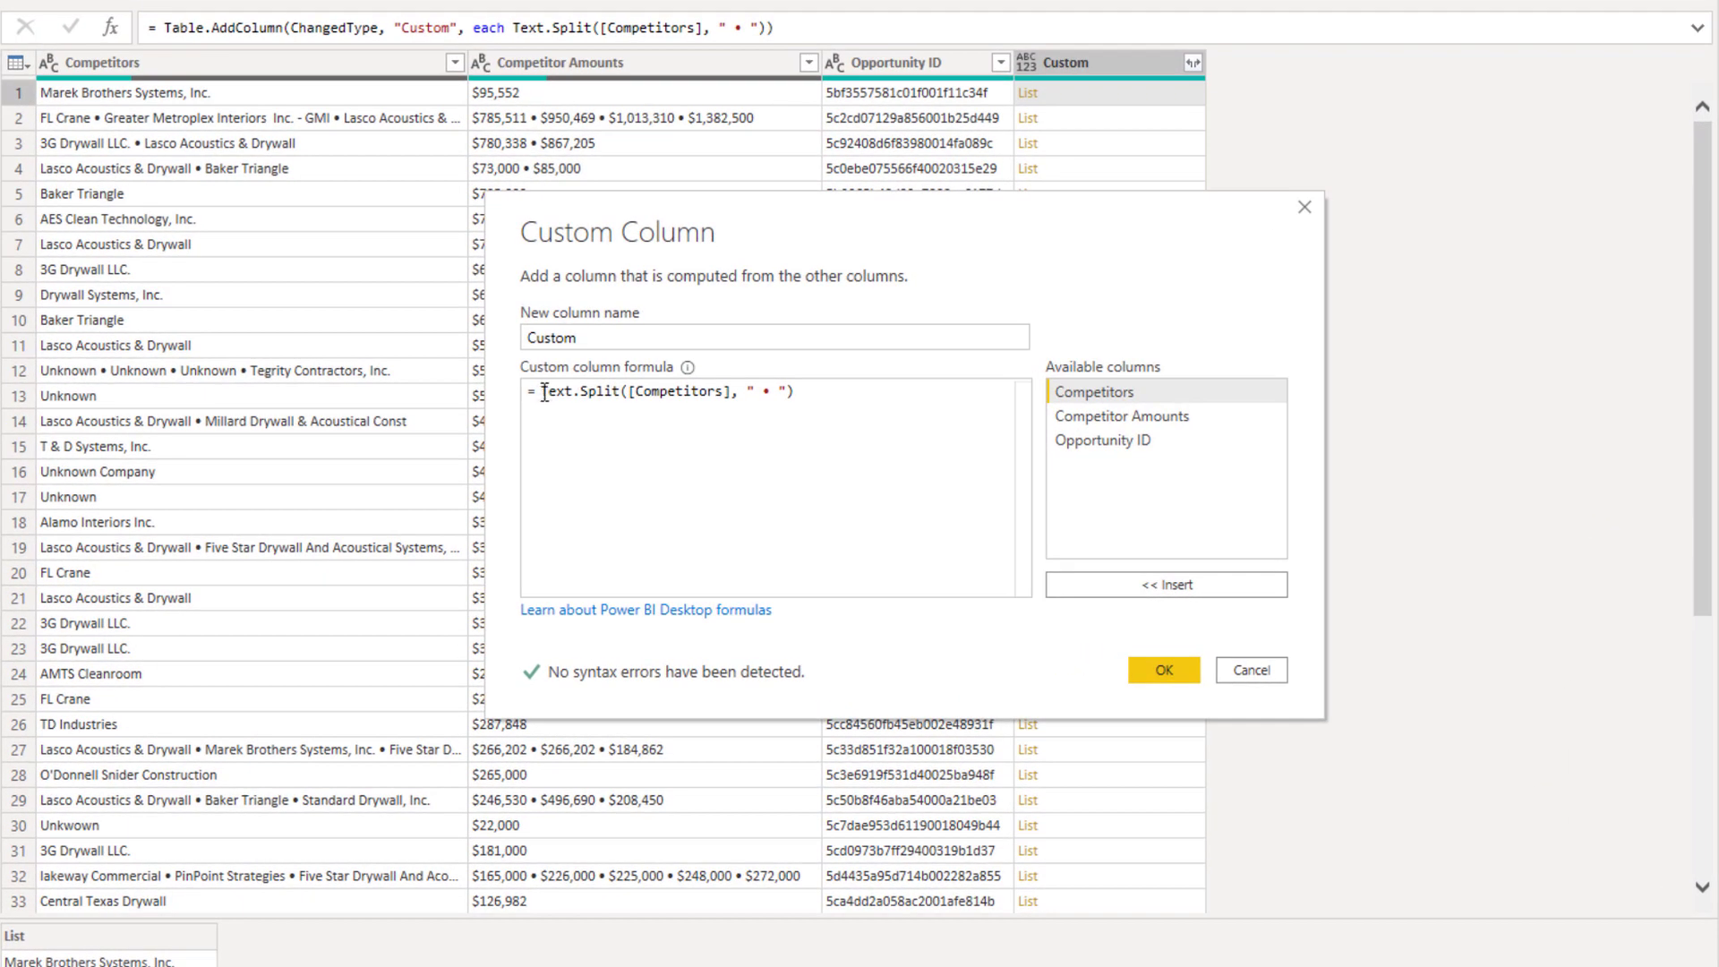
{"action": "left_click_drag", "start_coordinate": [542, 392], "coordinate": [829, 398]}
{"action": "key", "text": "ctrl+c"}
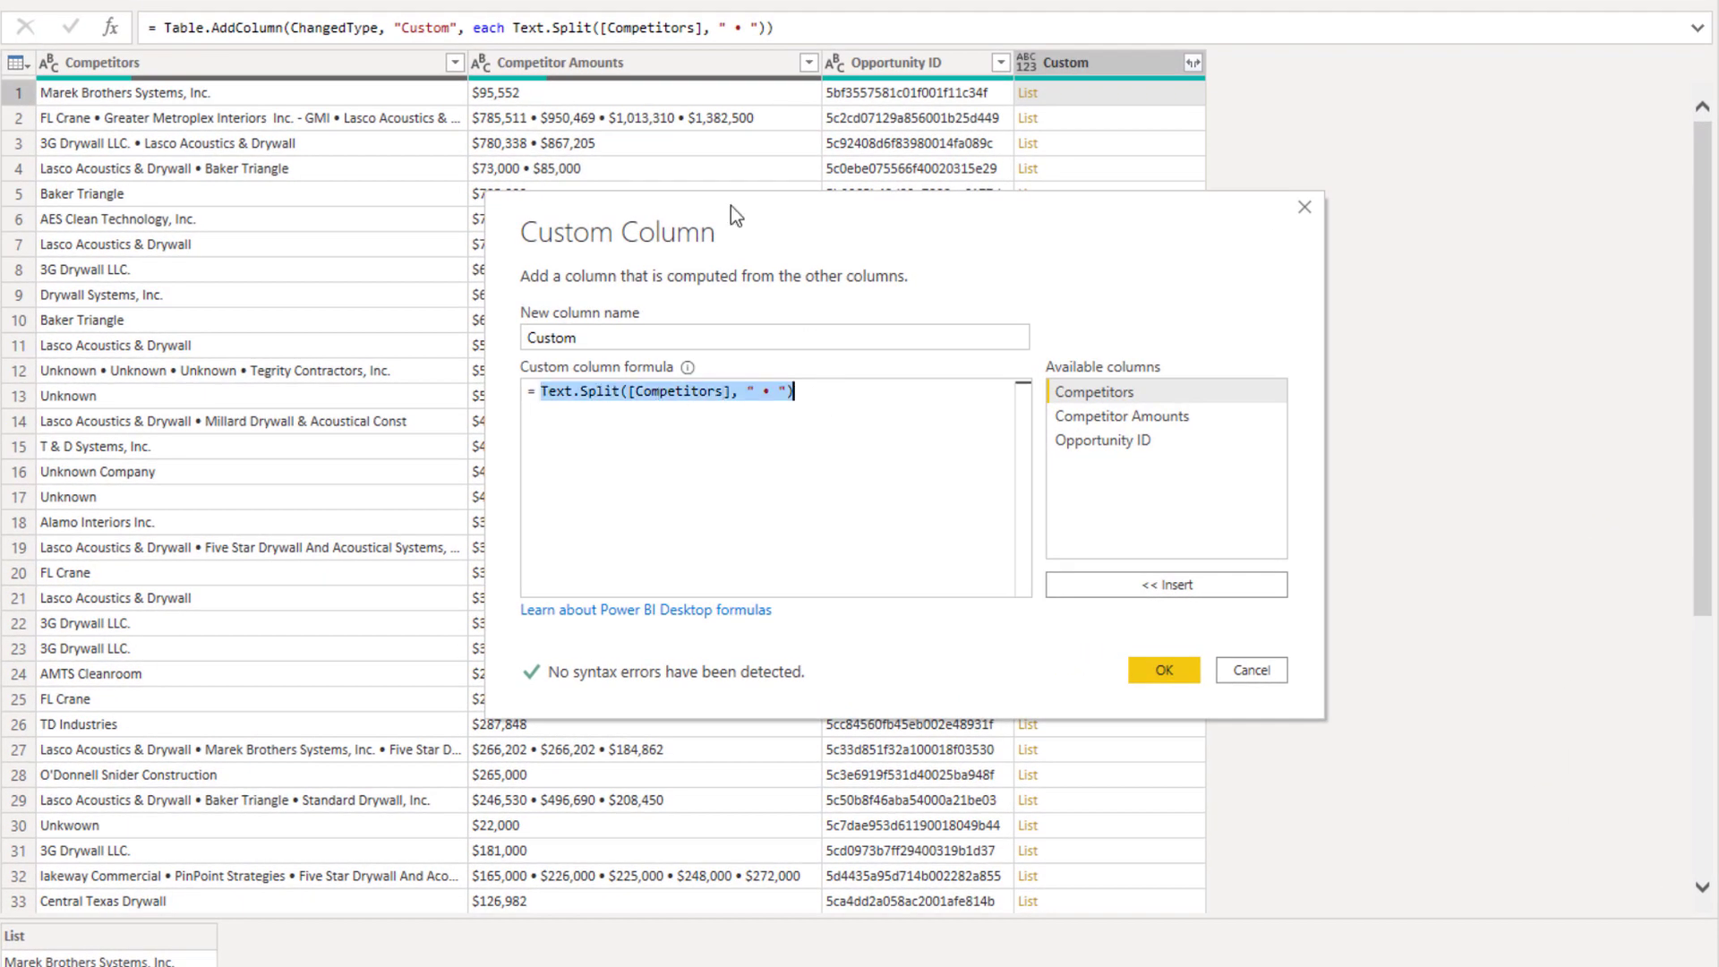
{"action": "left_click", "coordinate": [827, 395]}
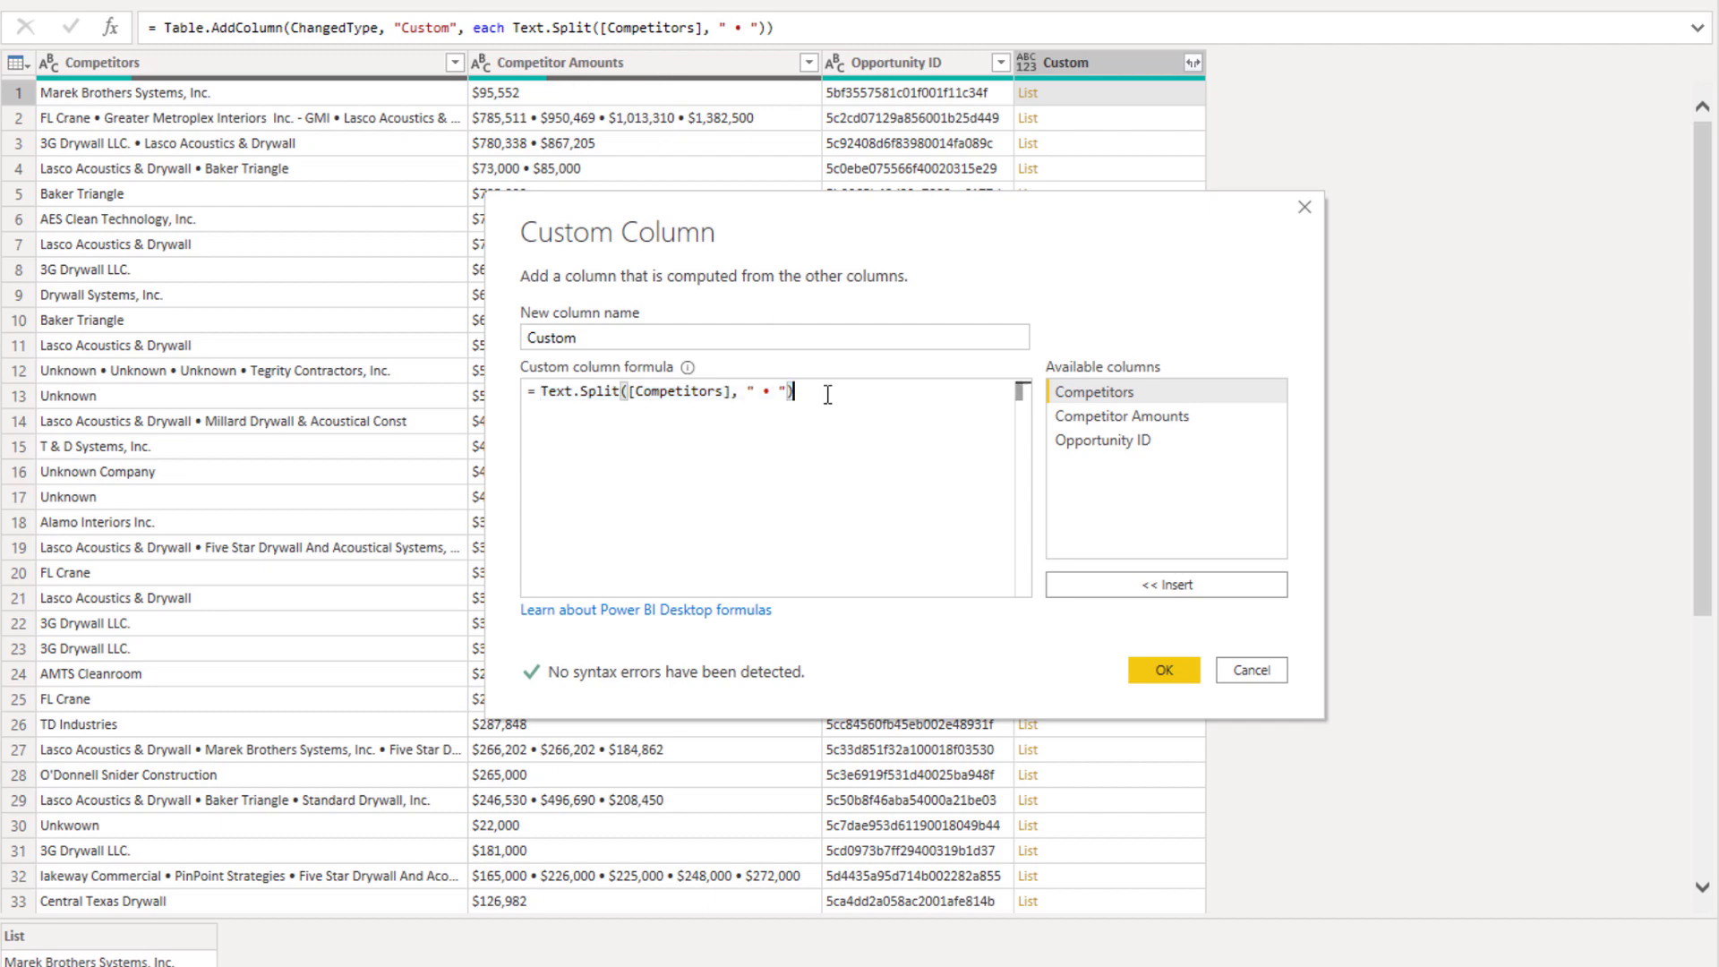
{"action": "type", "text": ","}
{"action": "key", "text": "ctrl+v"}
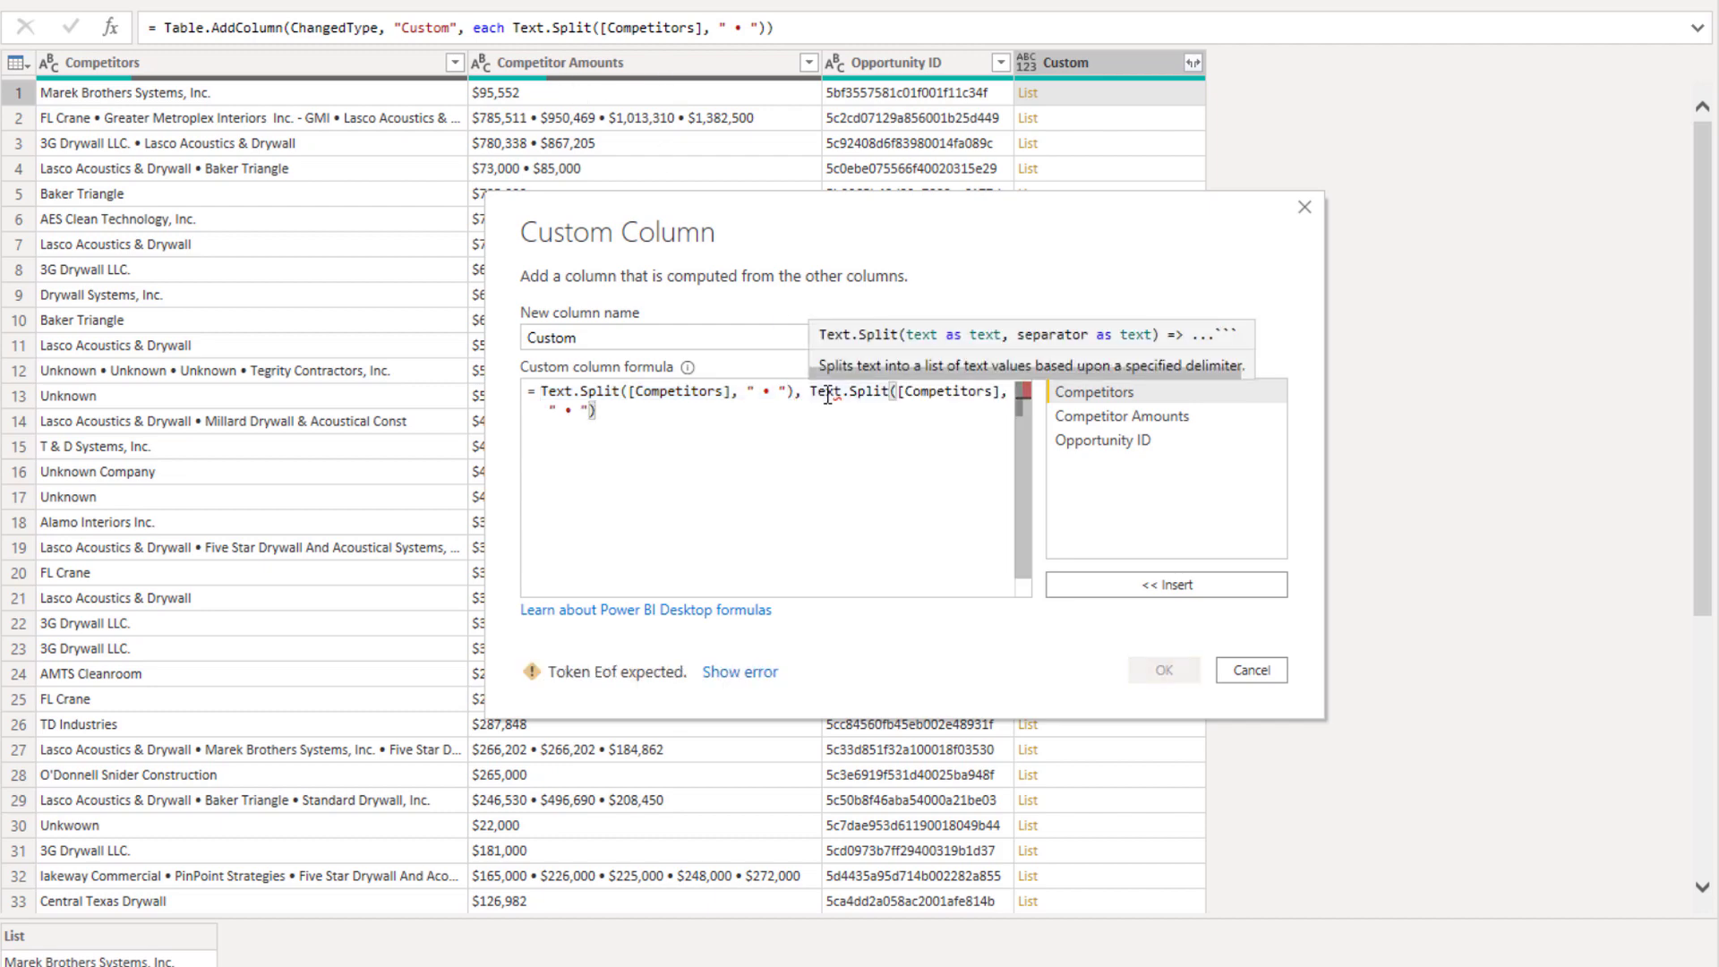
{"action": "left_click_drag", "start_coordinate": [898, 391], "coordinate": [988, 394]}
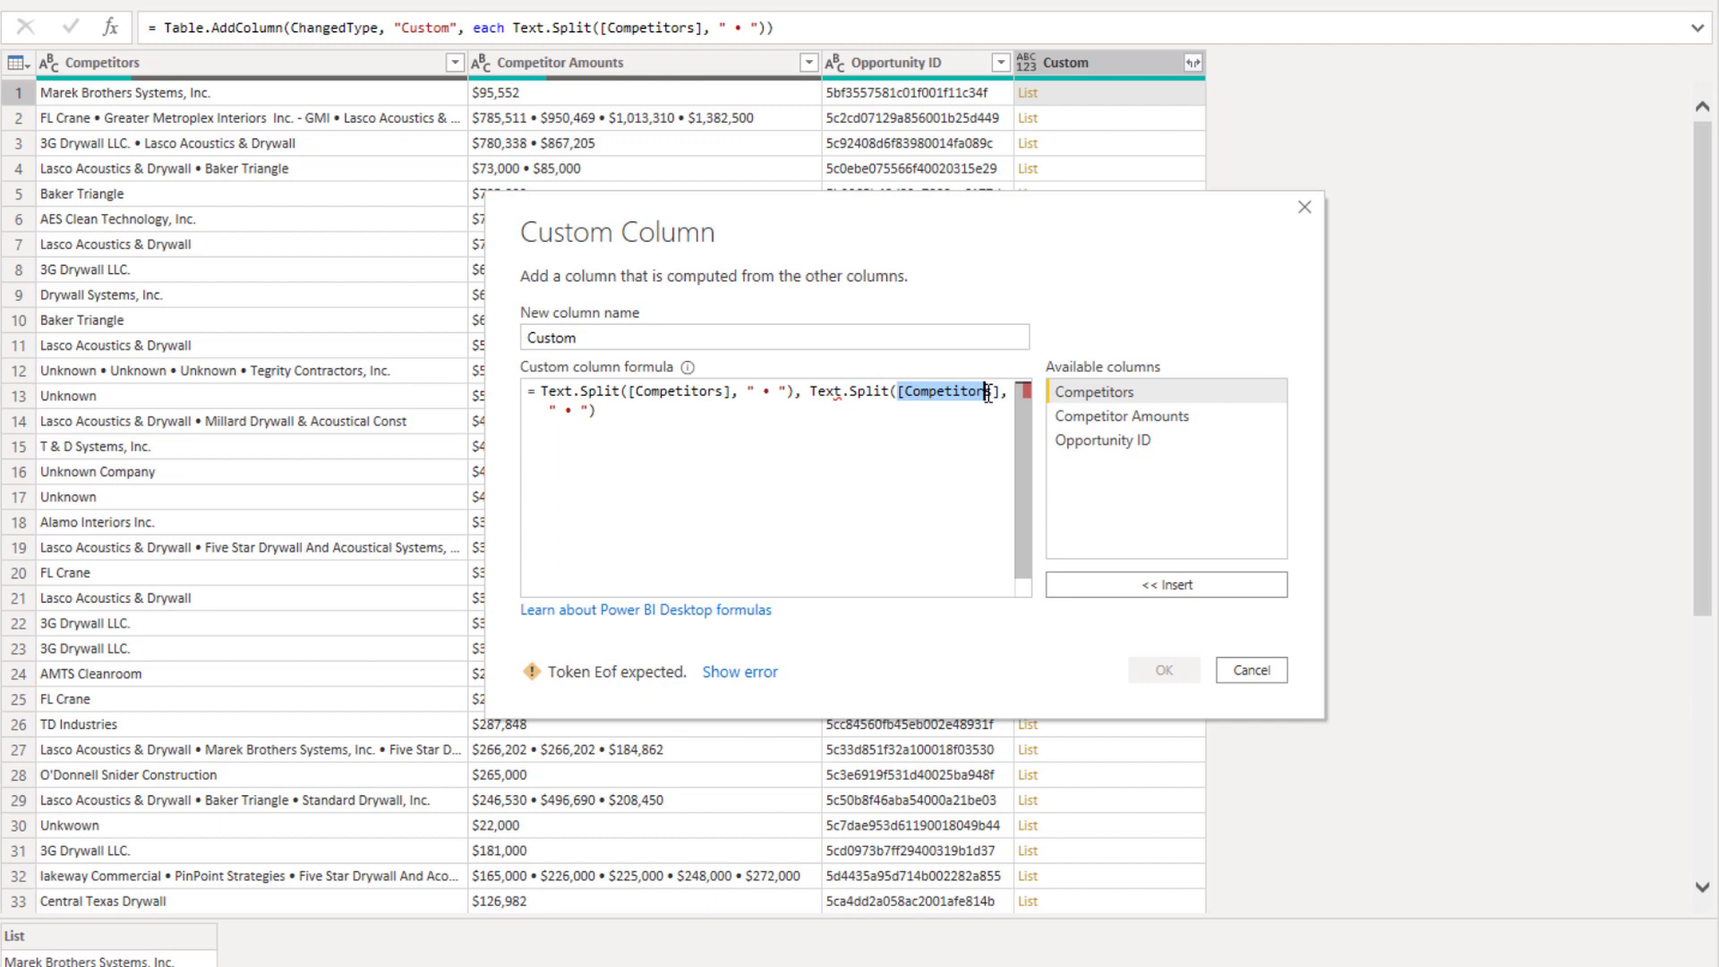
{"action": "double_click", "coordinate": [1180, 416]}
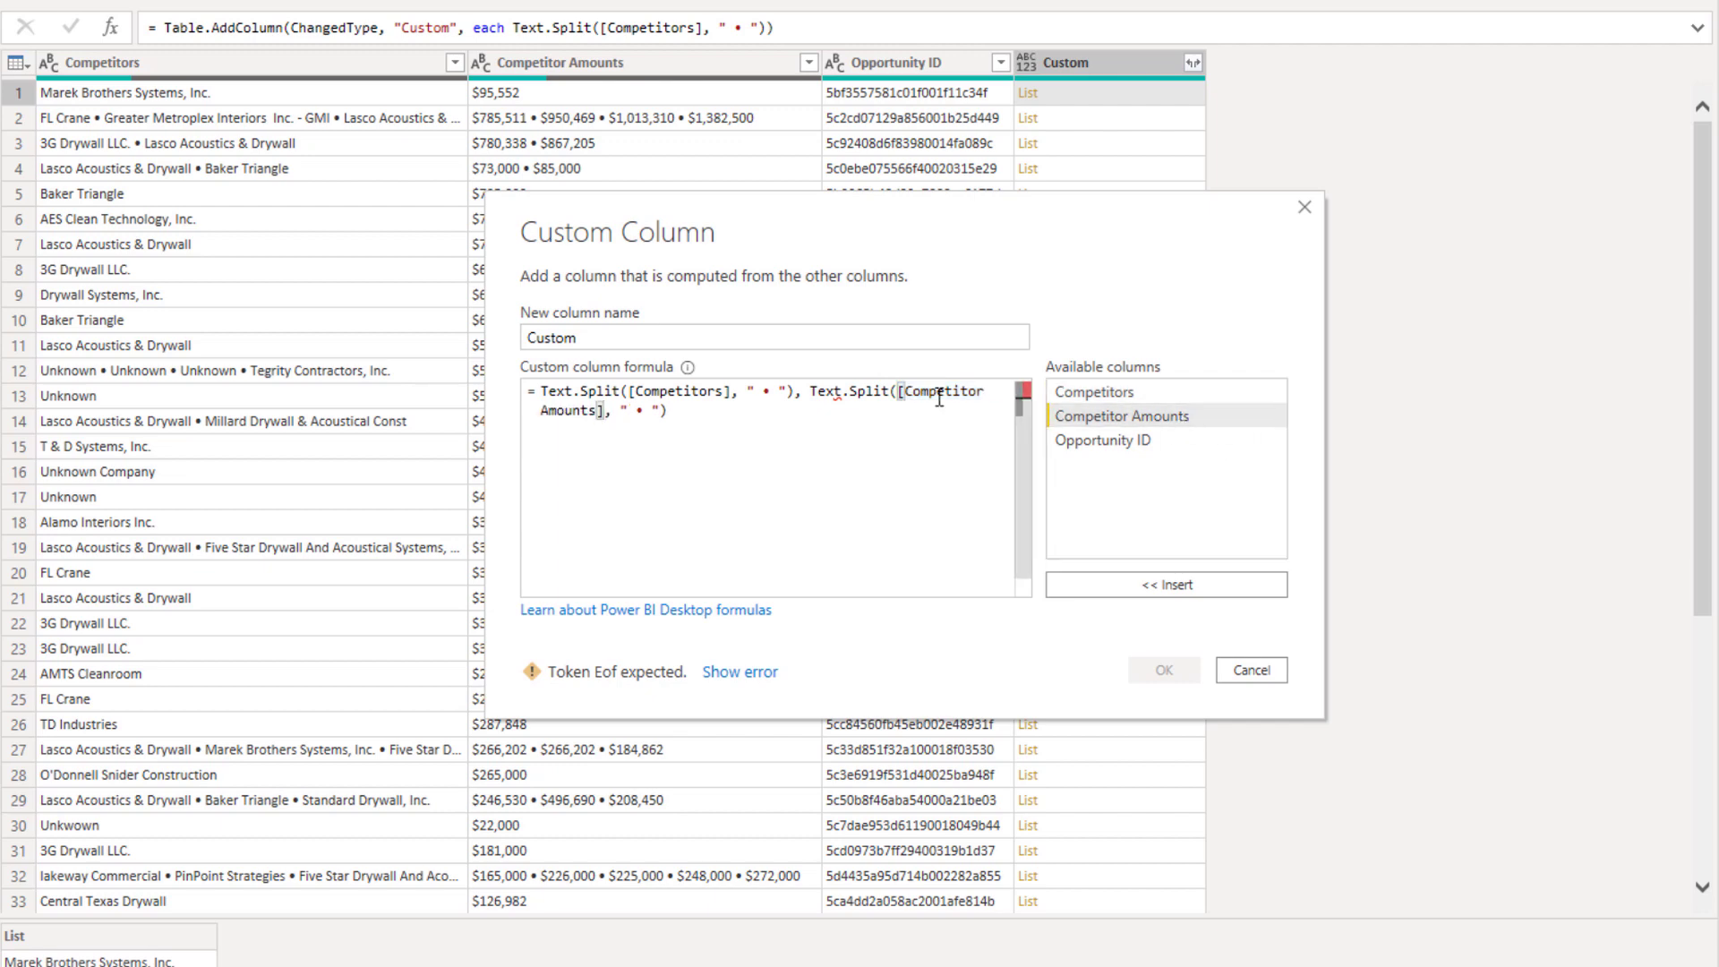
Step: Wrap both Text.Split calls inside List.Zip( )
{"action": "left_click", "coordinate": [544, 393]}
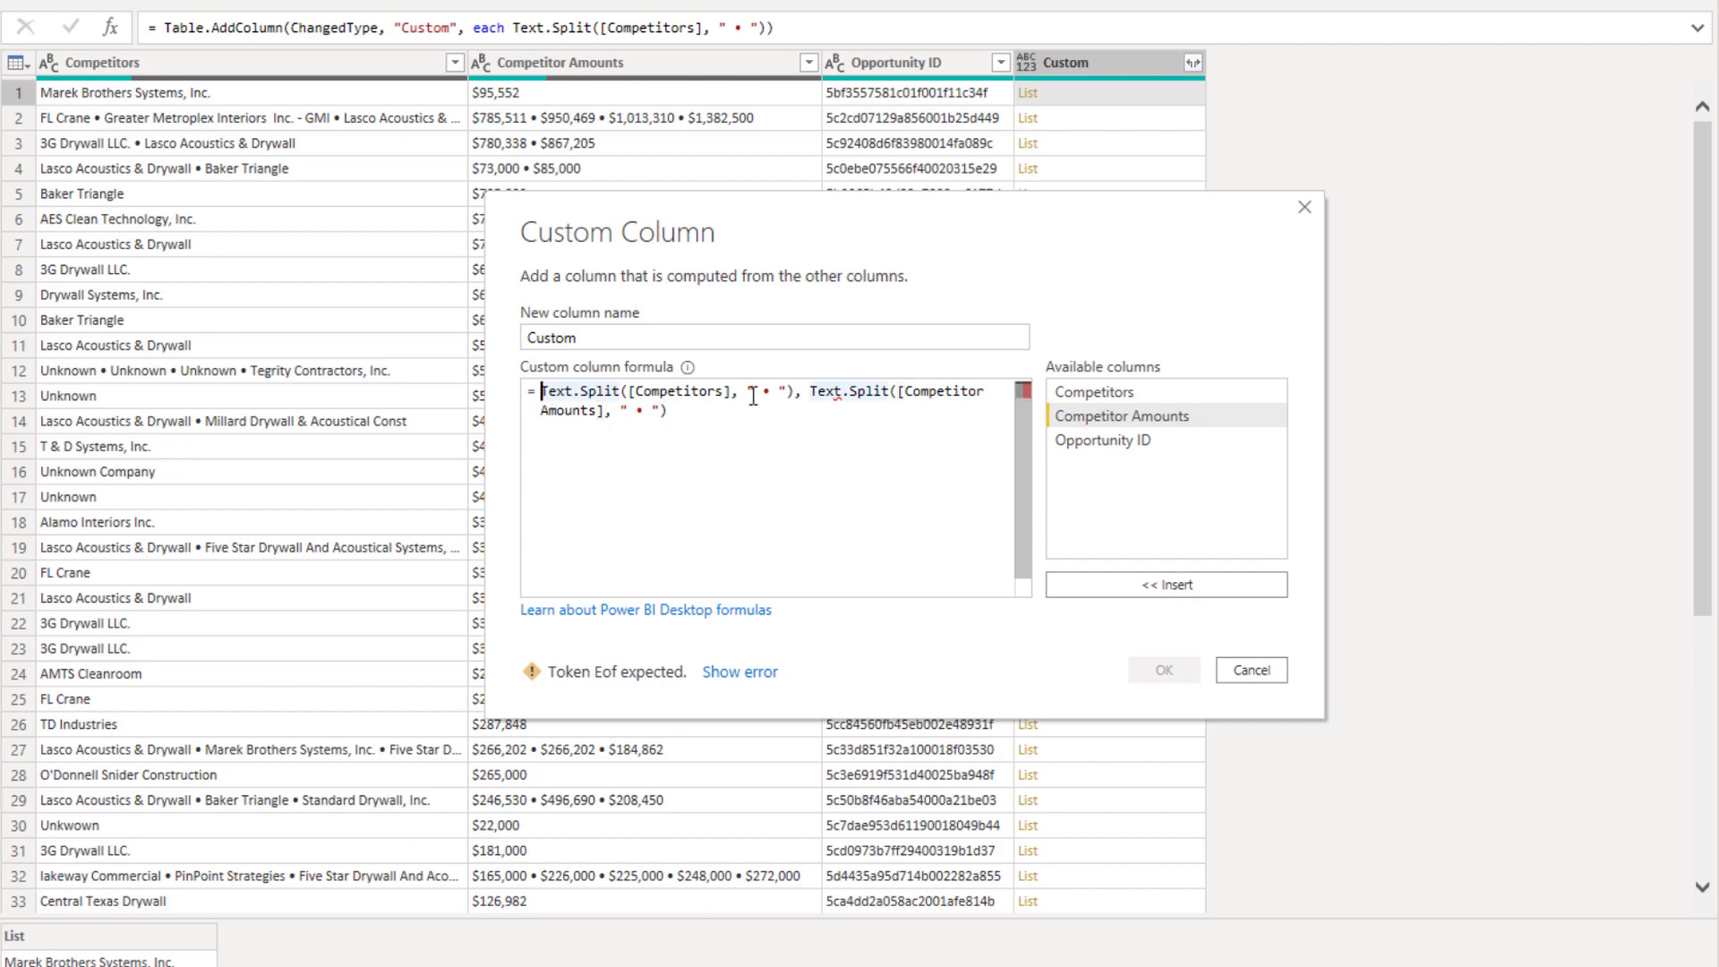
{"action": "type", "text": "List"}
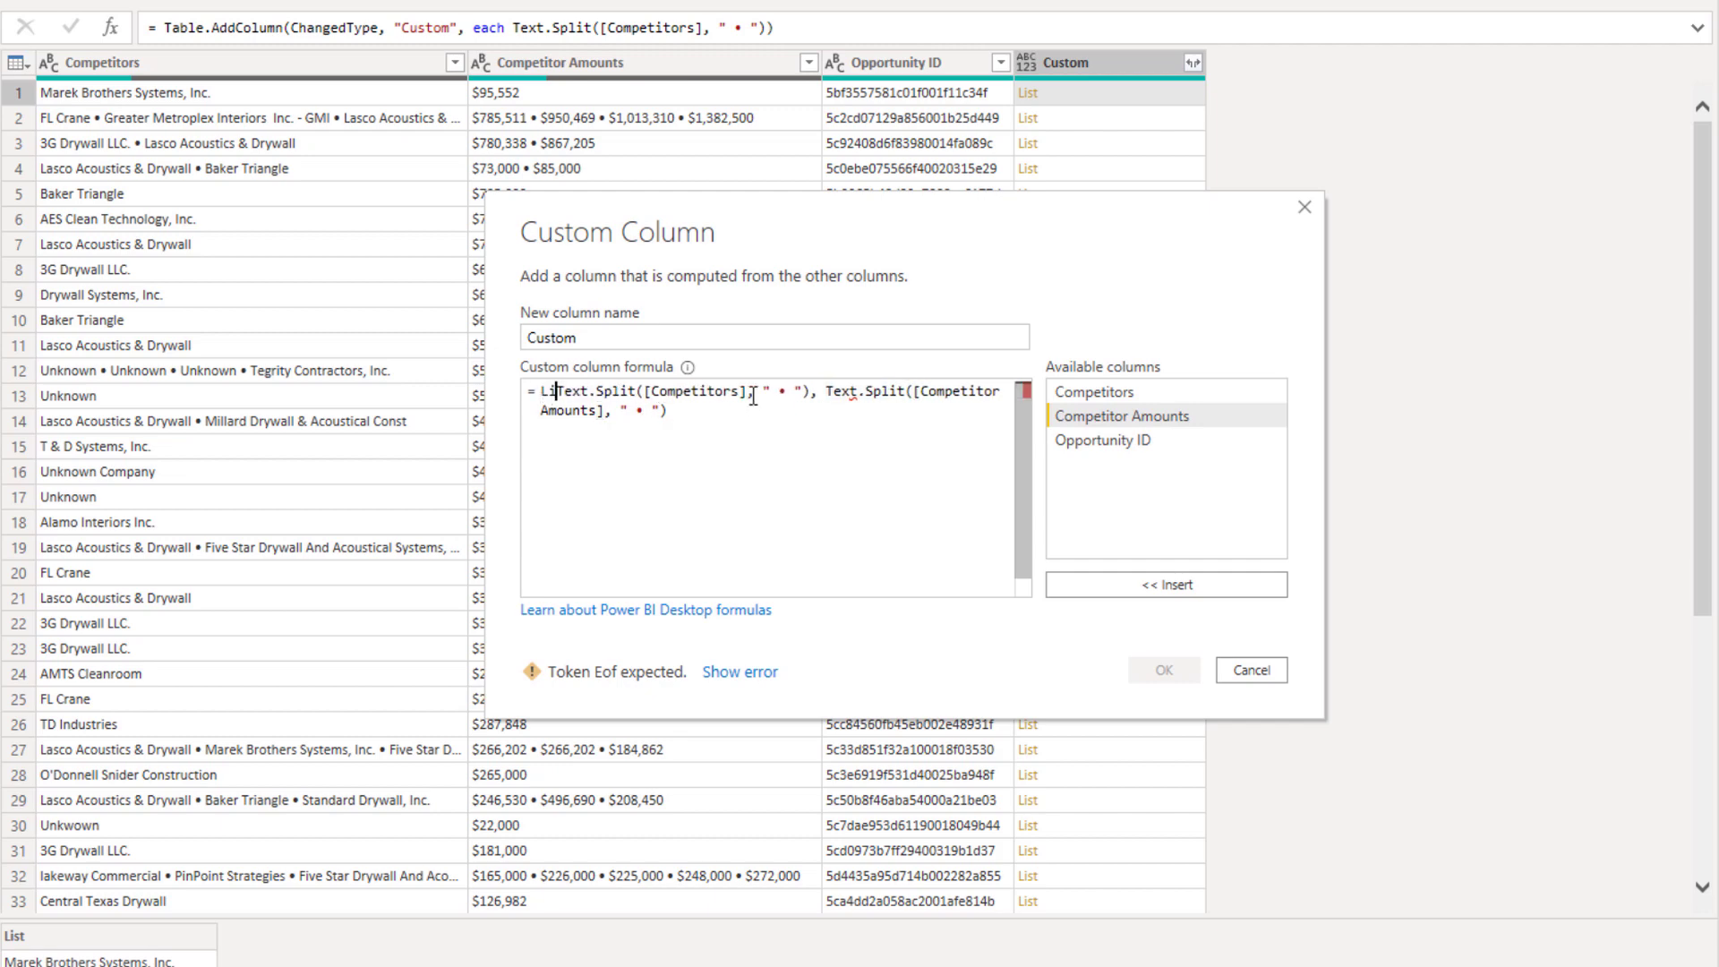
{"action": "type", "text": ".Z"}
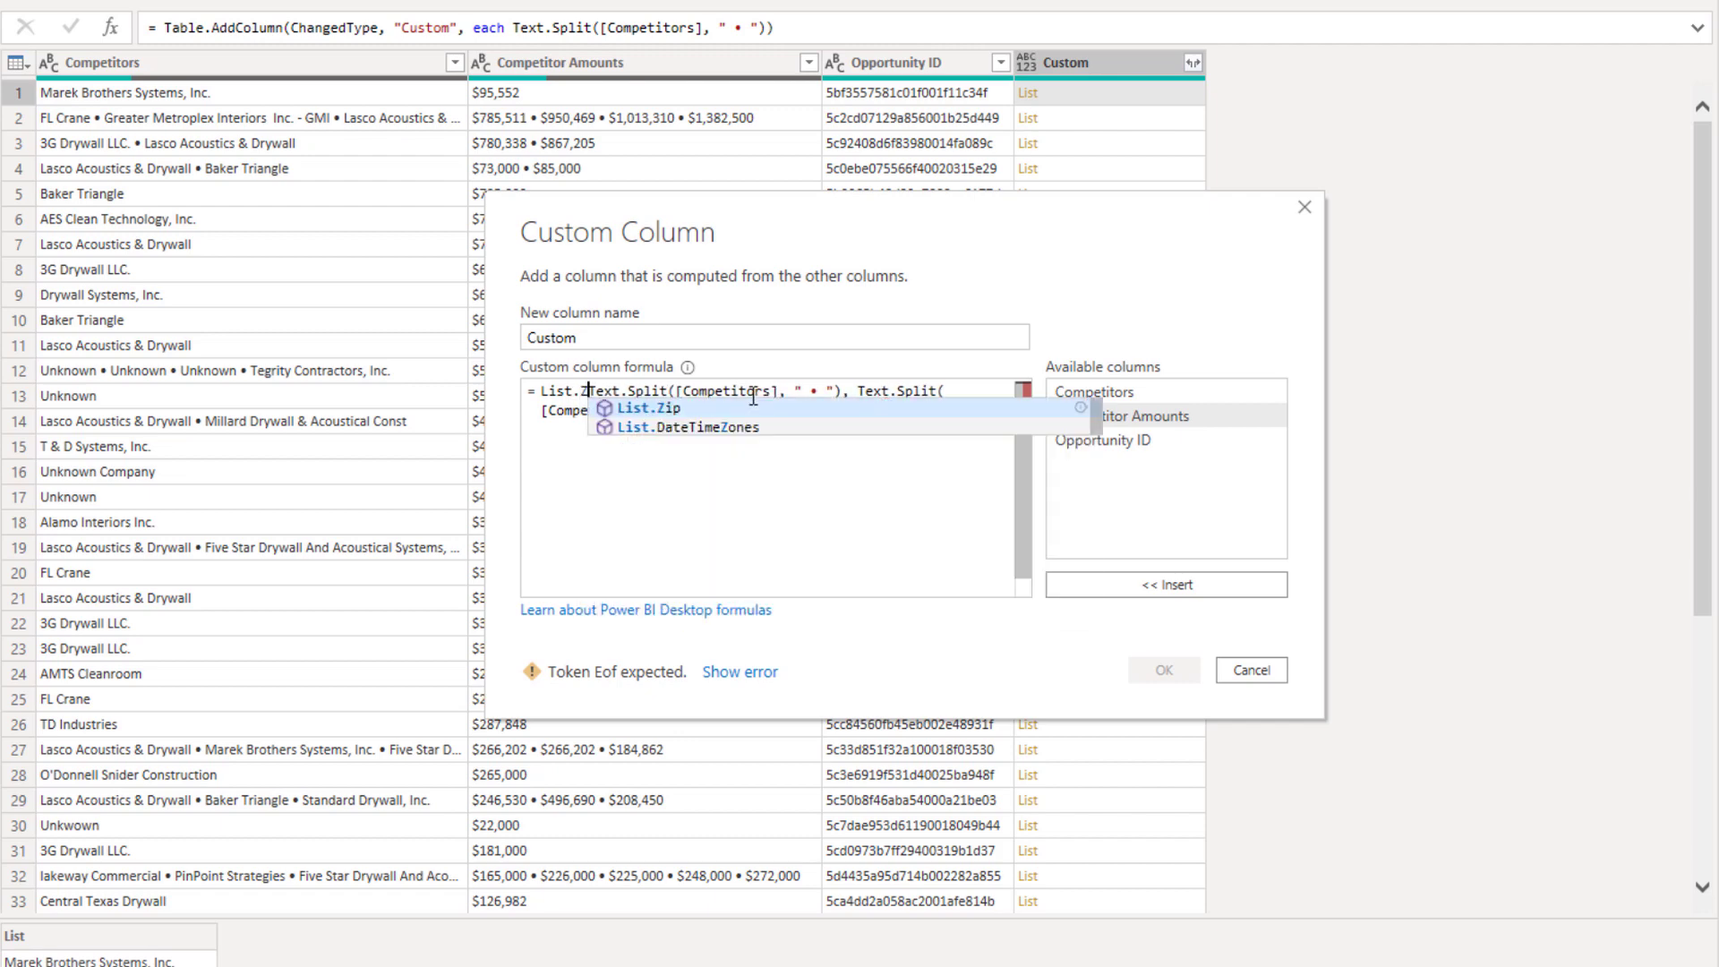
{"action": "type", "text": "ip"}
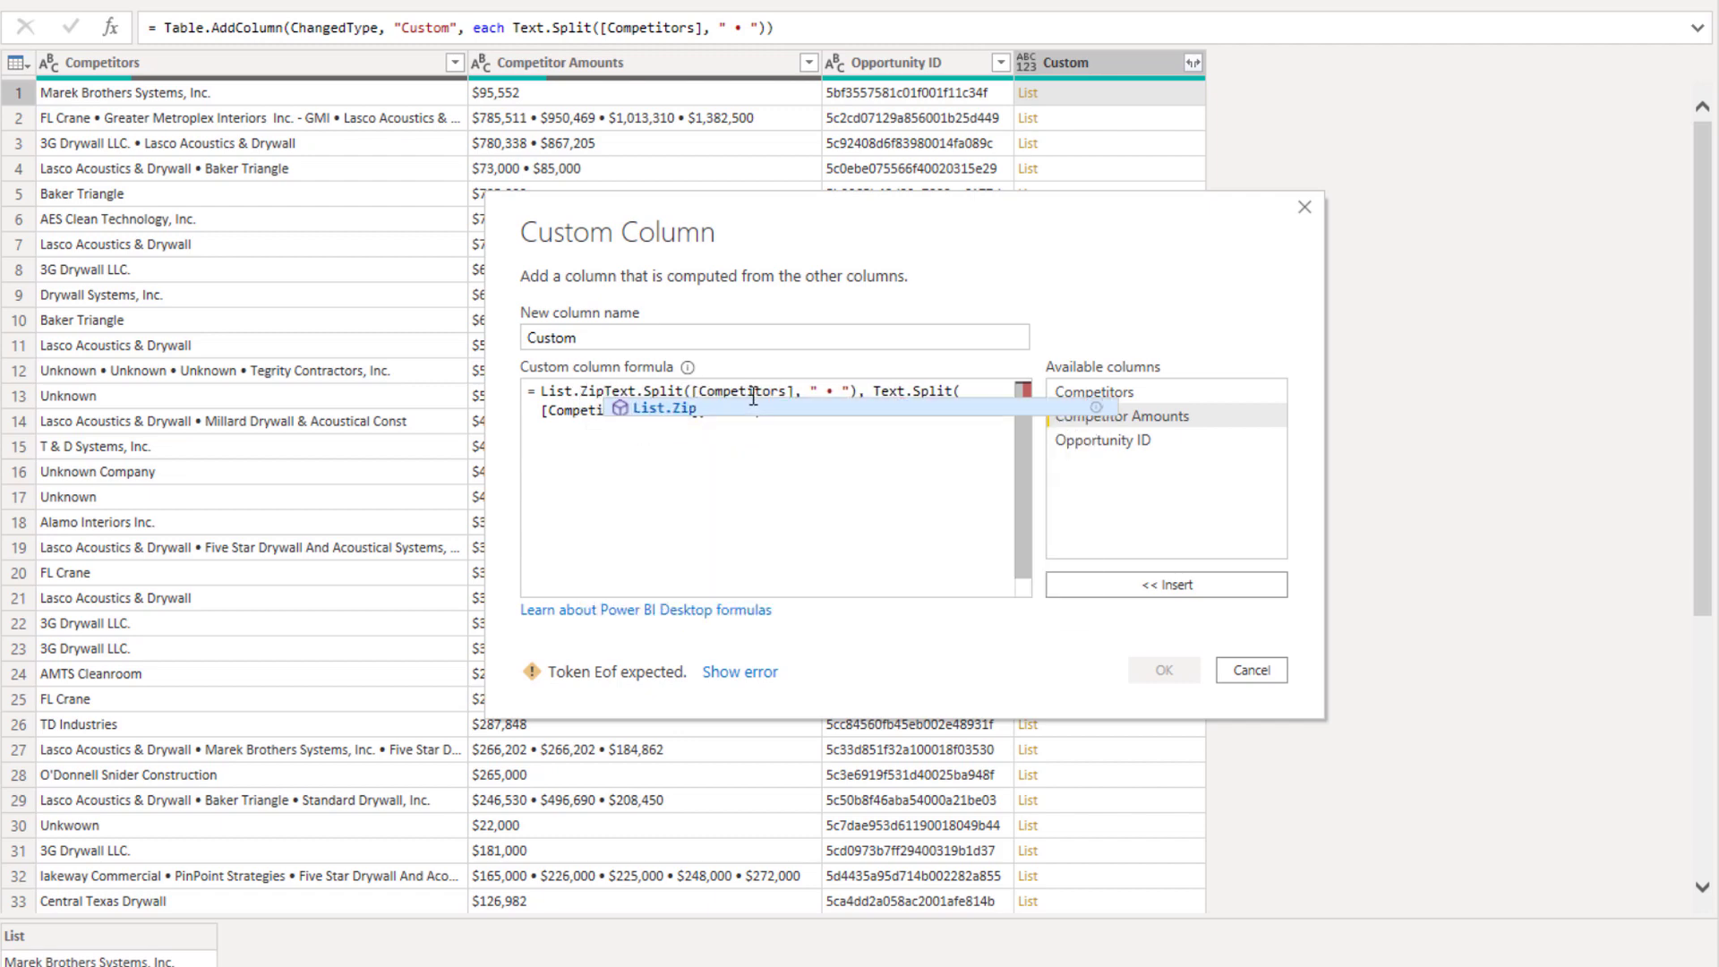
{"action": "type", "text": " ("}
{"action": "left_click", "coordinate": [770, 408]}
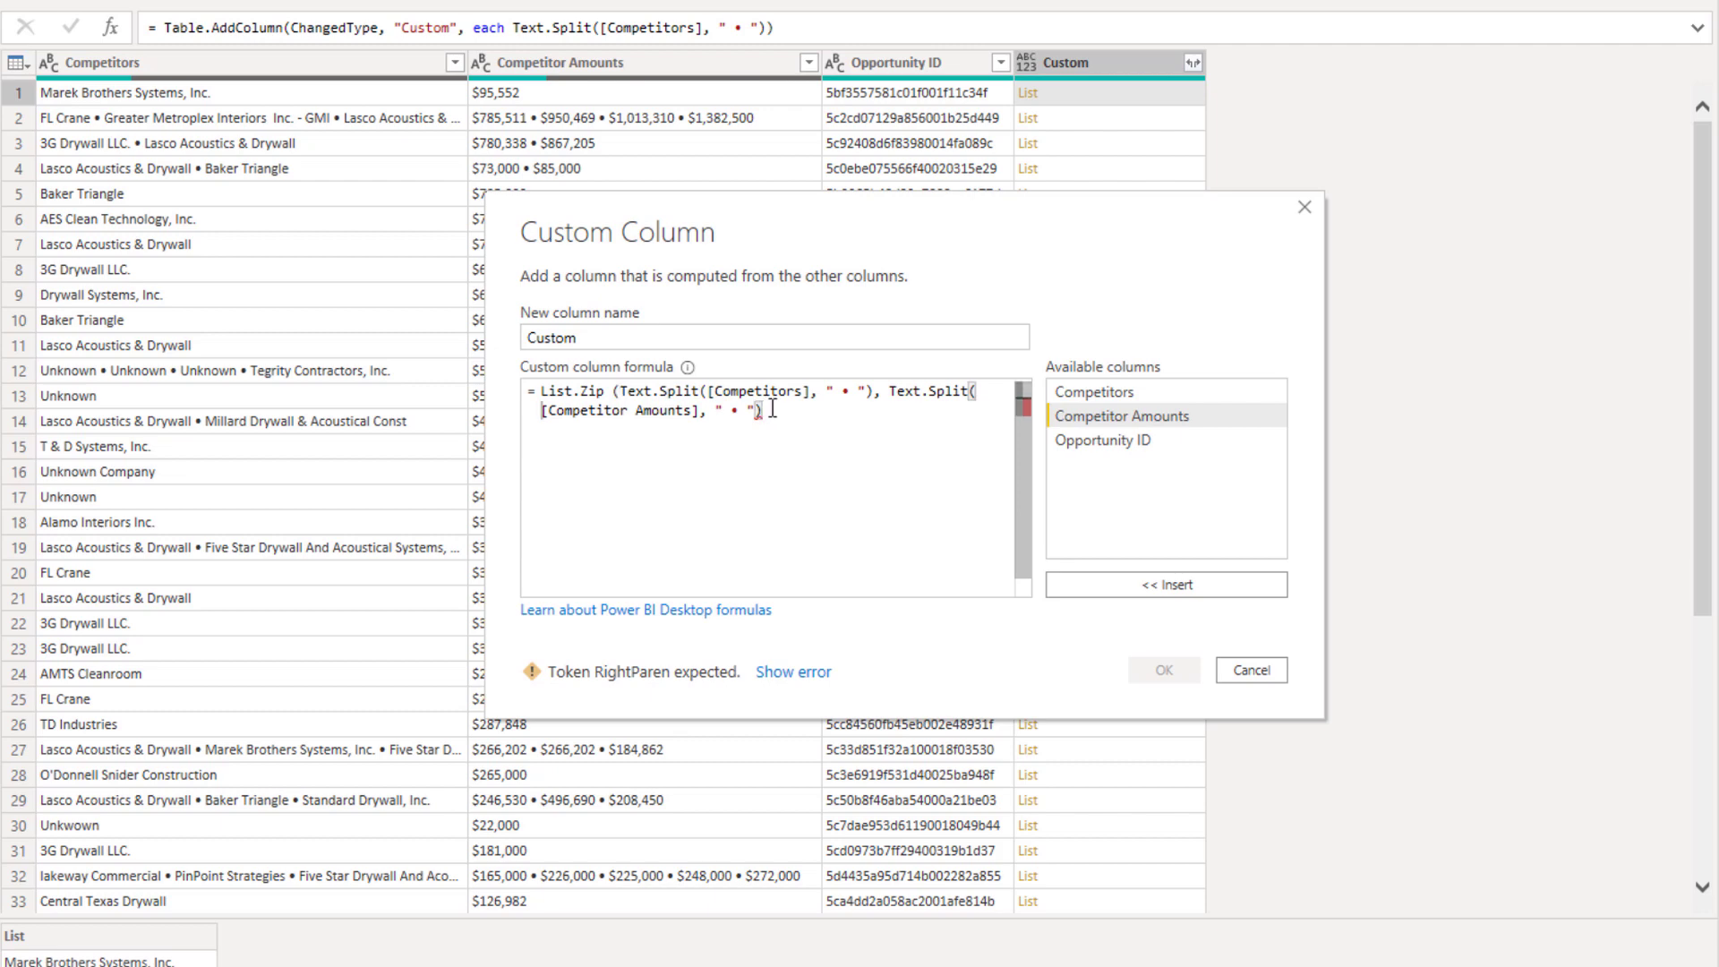
{"action": "type", "text": ")"}
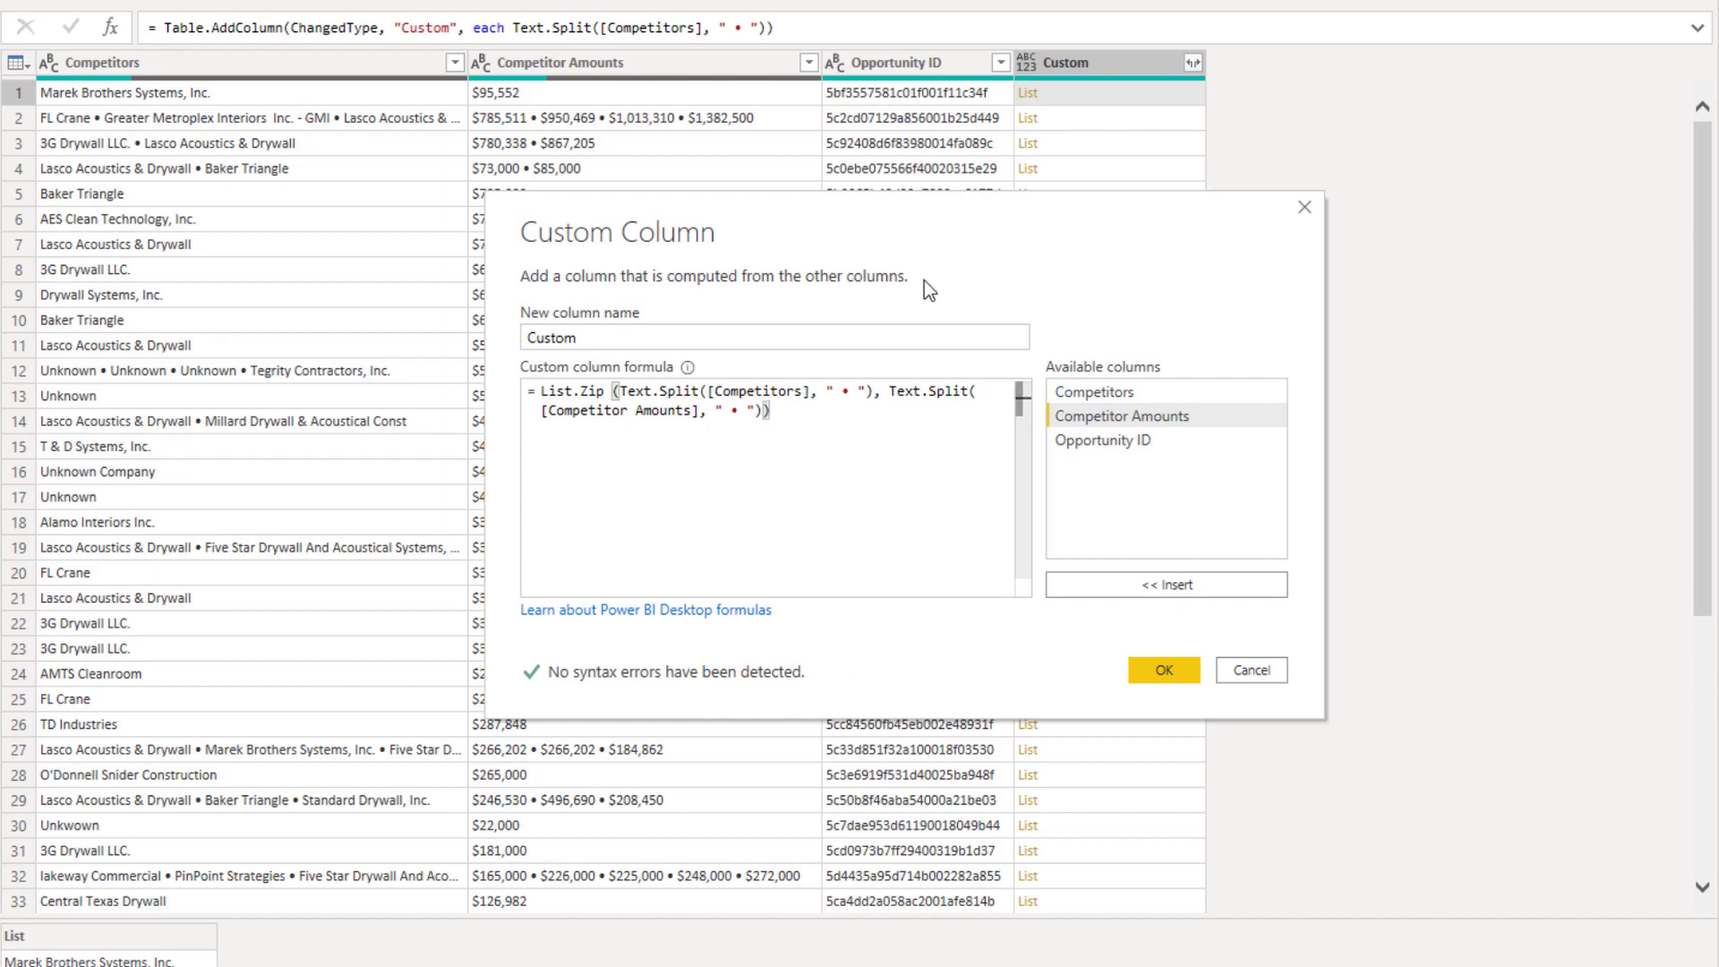
Step: Apply the List.Zip formula and inspect the Expression.Error shown in the Custom column
{"action": "left_click", "coordinate": [1158, 665]}
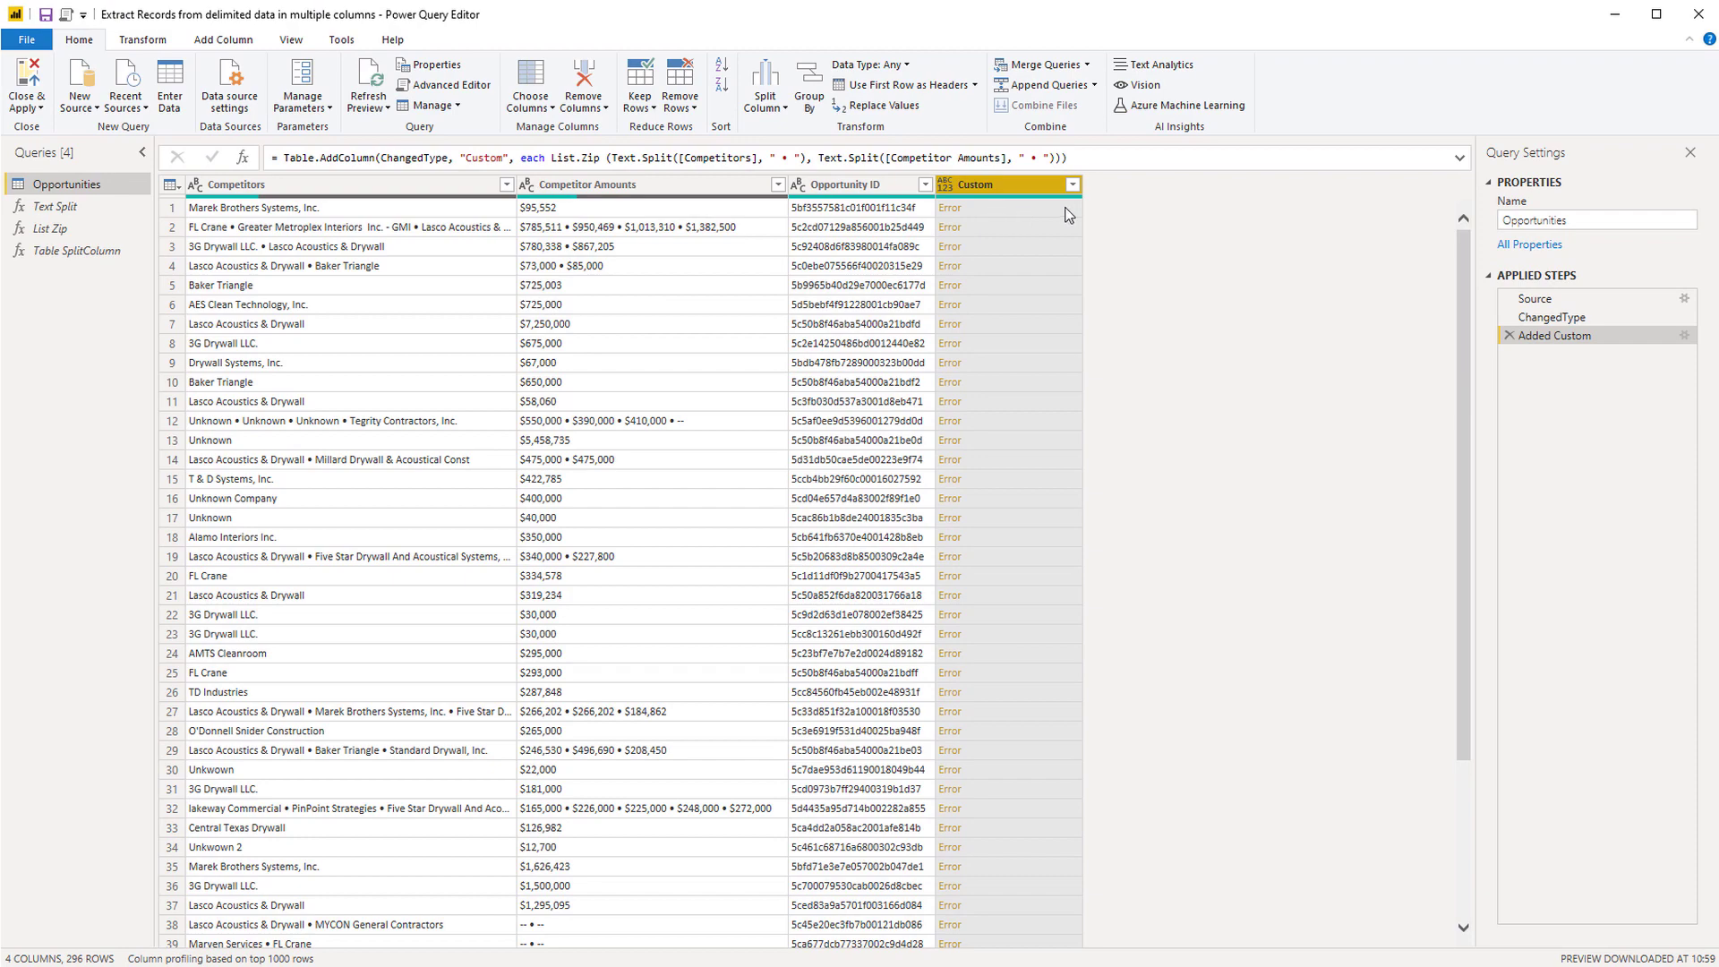
{"action": "left_click", "coordinate": [1038, 212]}
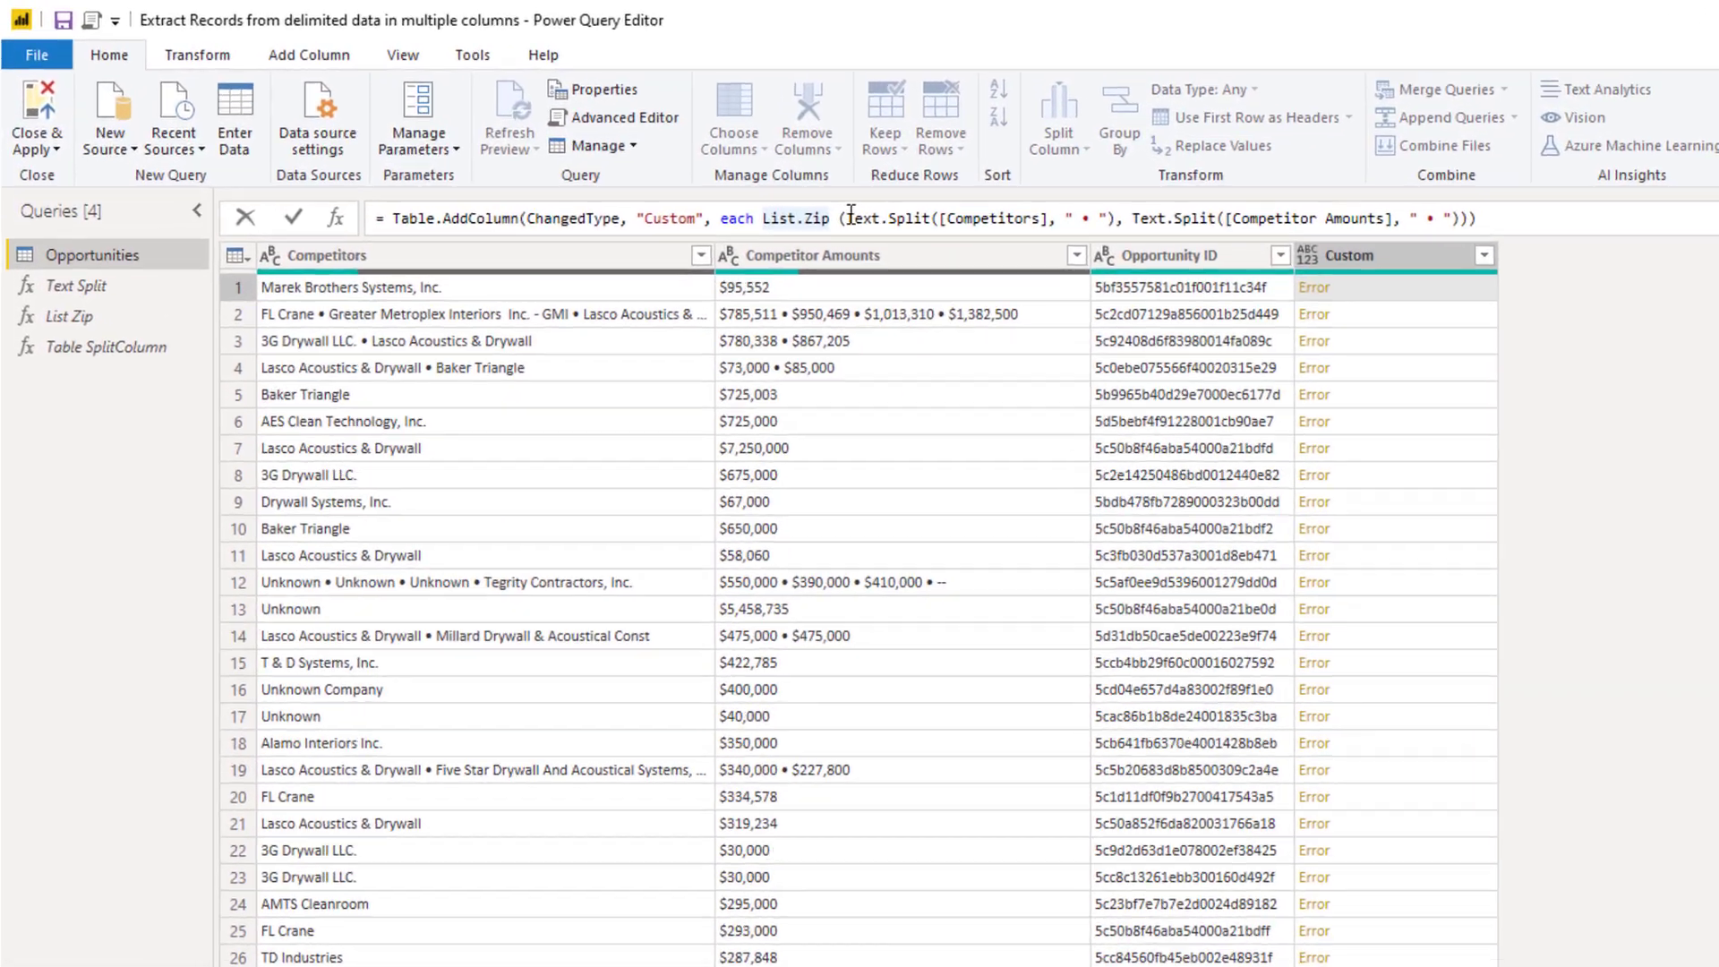
{"action": "left_click_drag", "start_coordinate": [605, 158], "coordinate": [793, 158]}
{"action": "left_click_drag", "start_coordinate": [1185, 219], "coordinate": [1529, 229]}
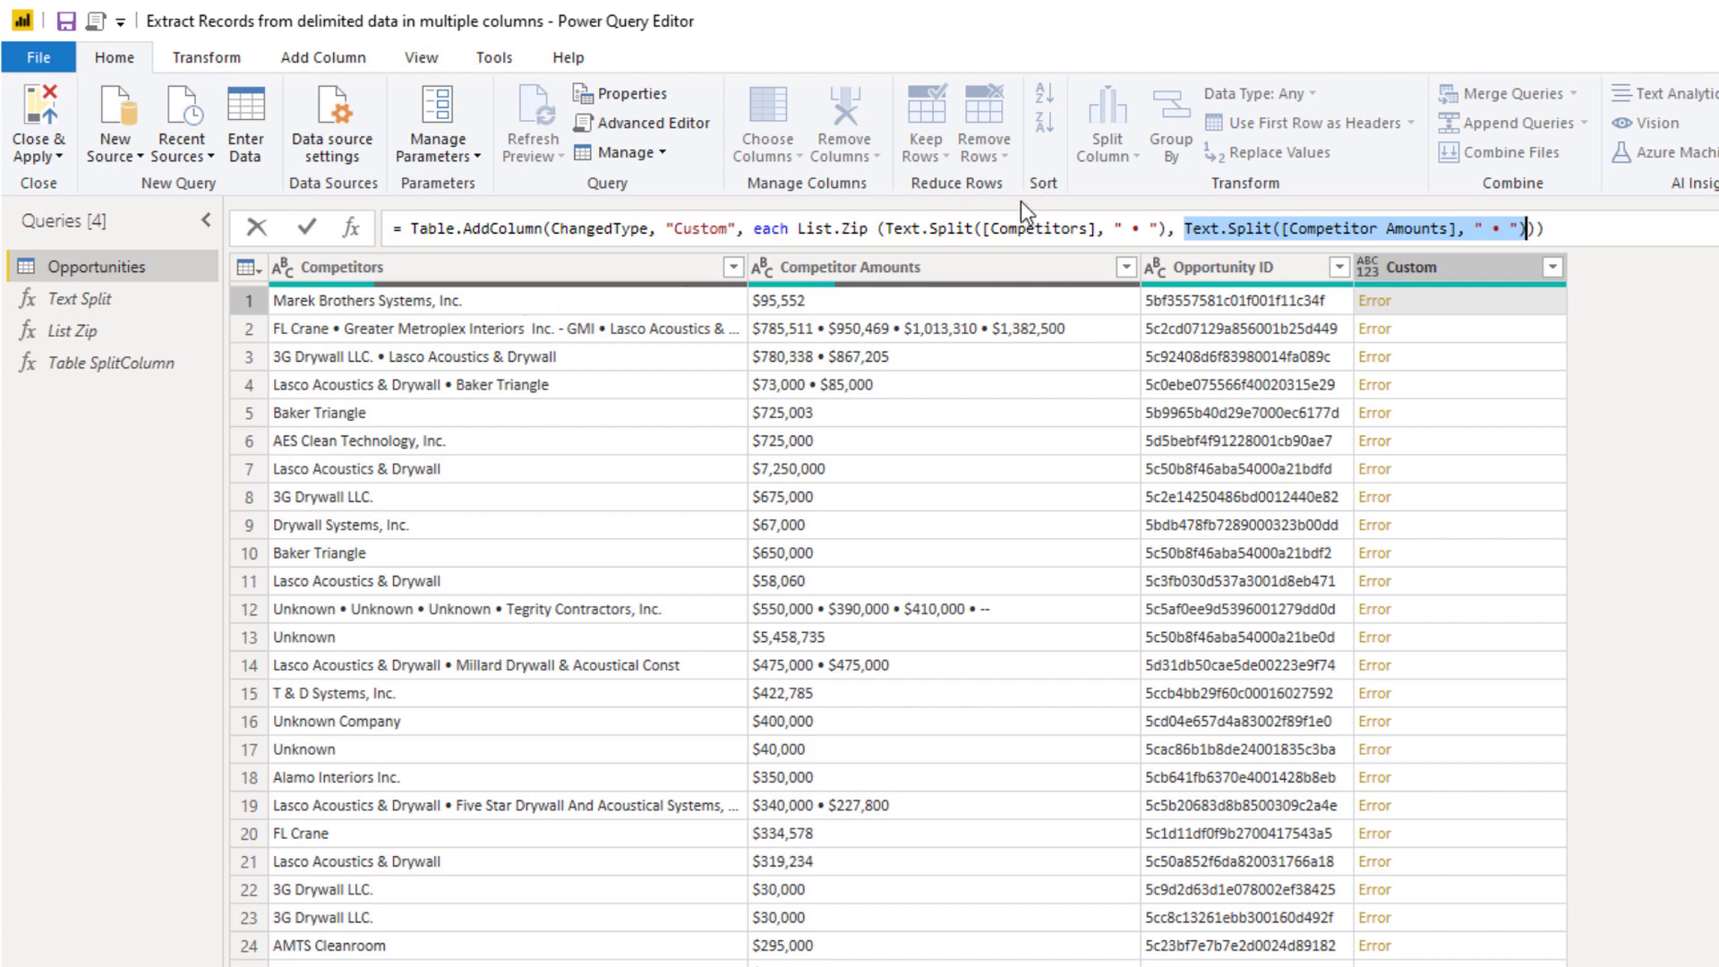
Step: Enclose the two Text.Split calls in { } braces in the formula bar and commit
{"action": "left_click", "coordinate": [886, 227]}
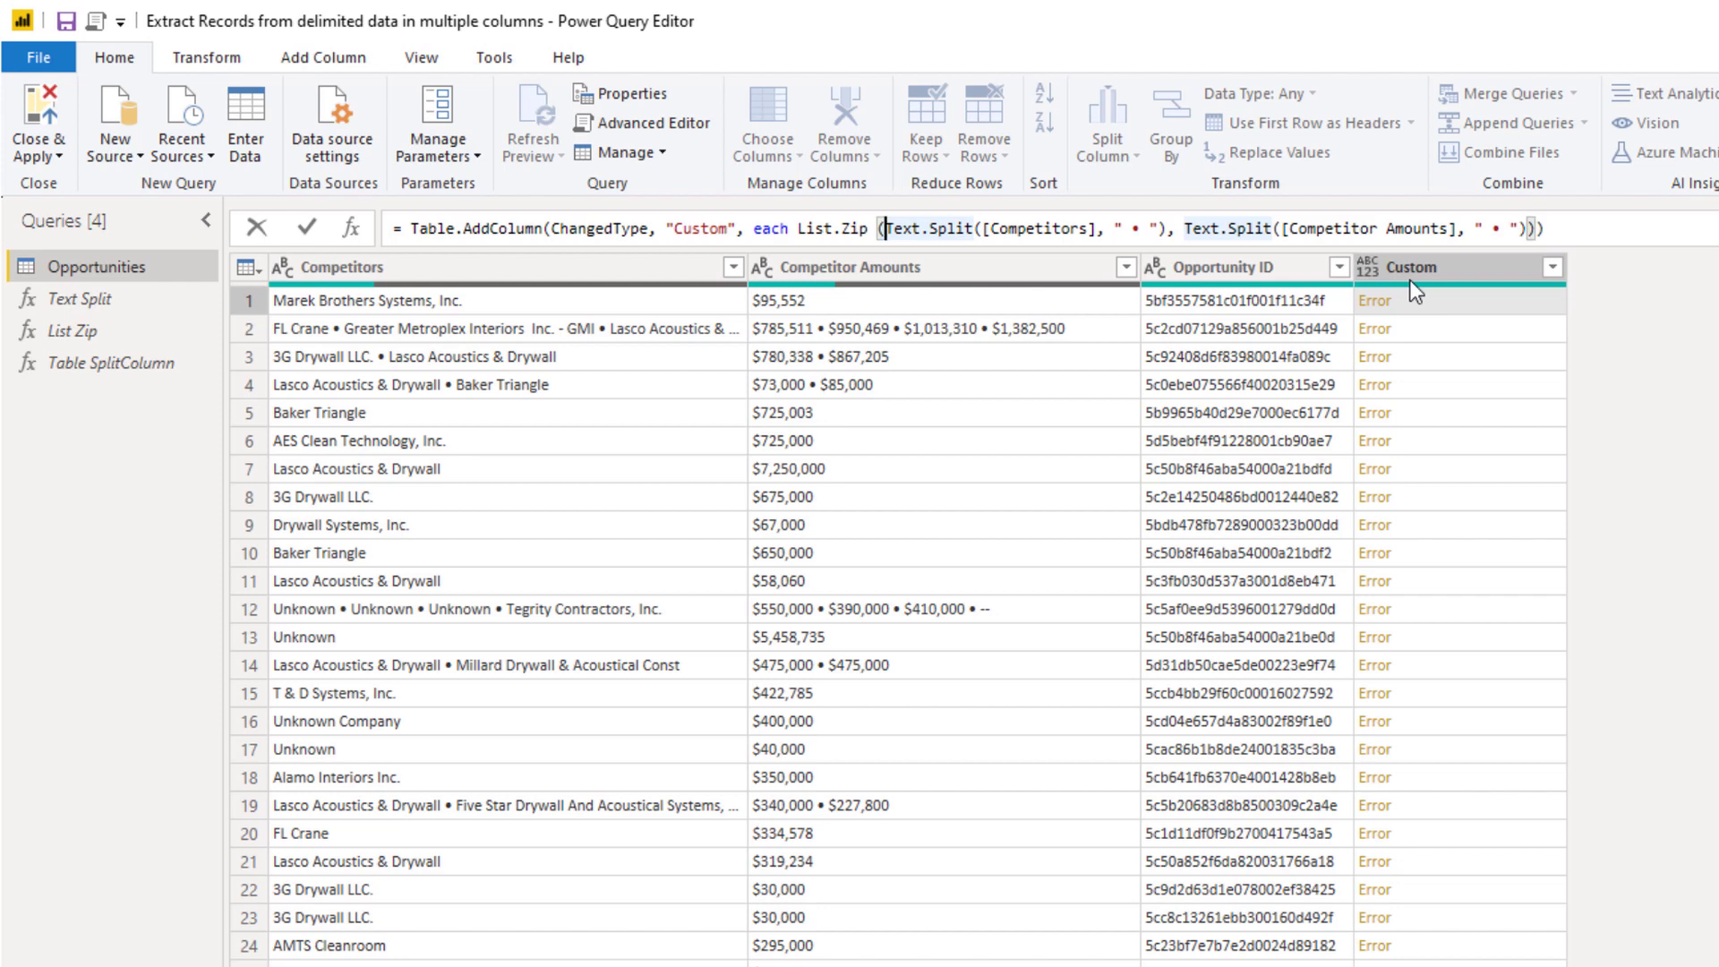
{"action": "type", "text": "{"}
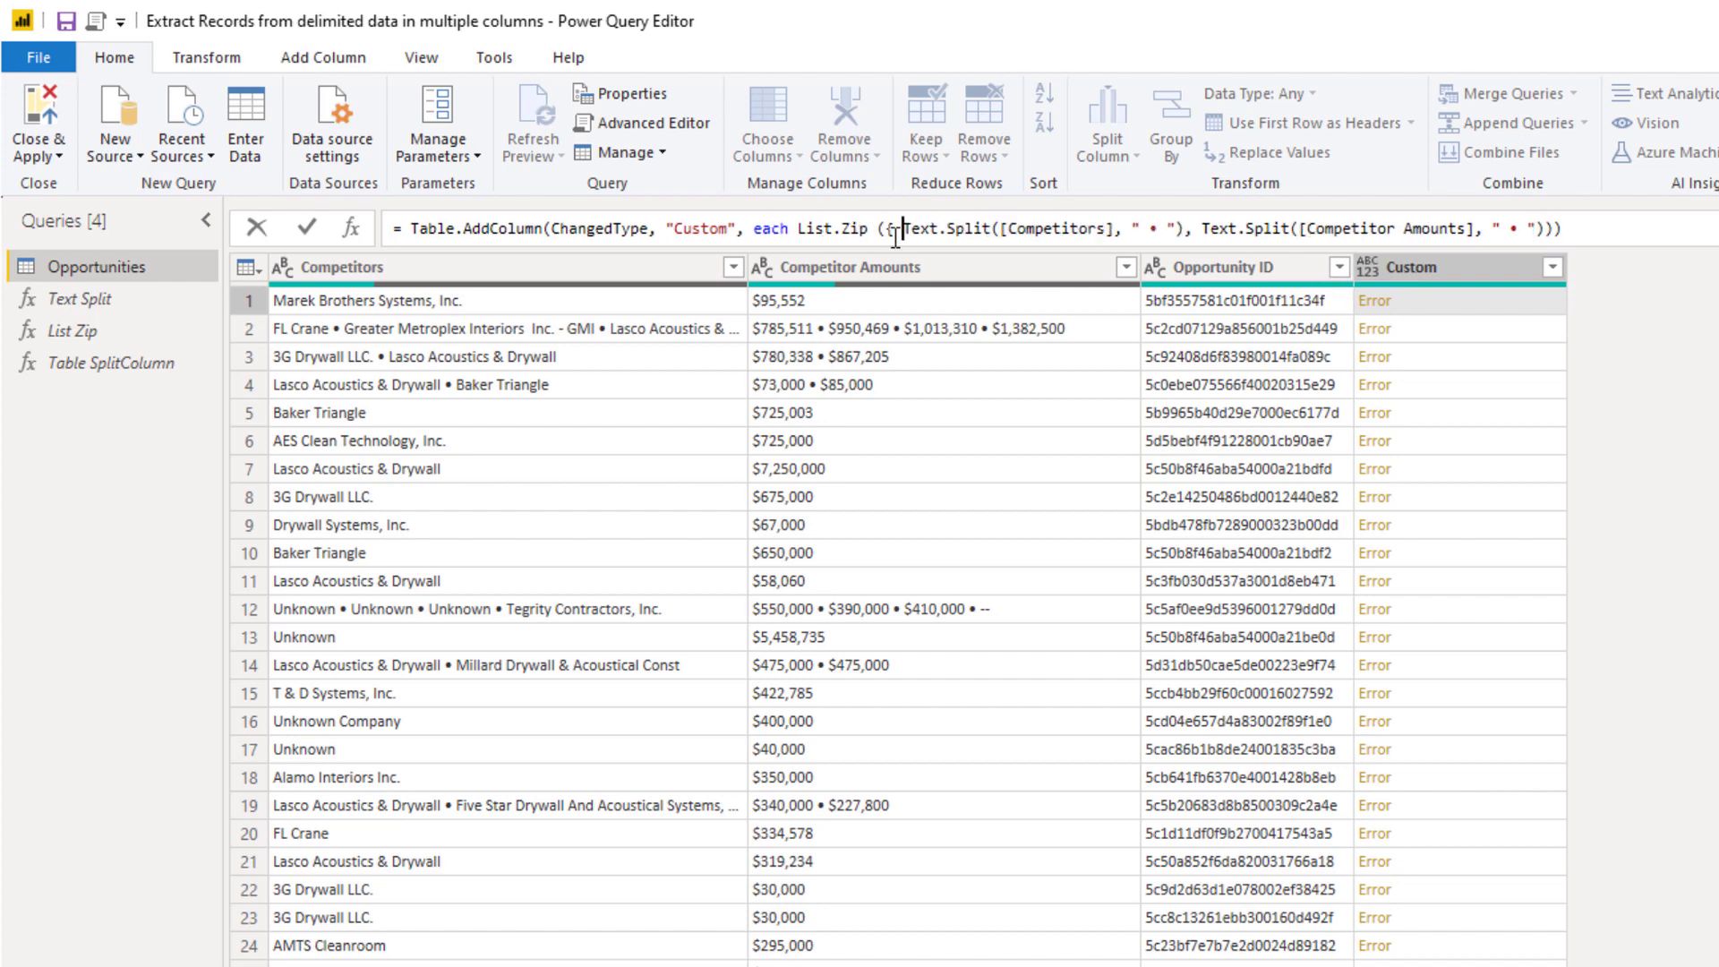
{"action": "left_click", "coordinate": [1547, 230]}
{"action": "type", "text": "}"}
{"action": "key", "text": "Return"}
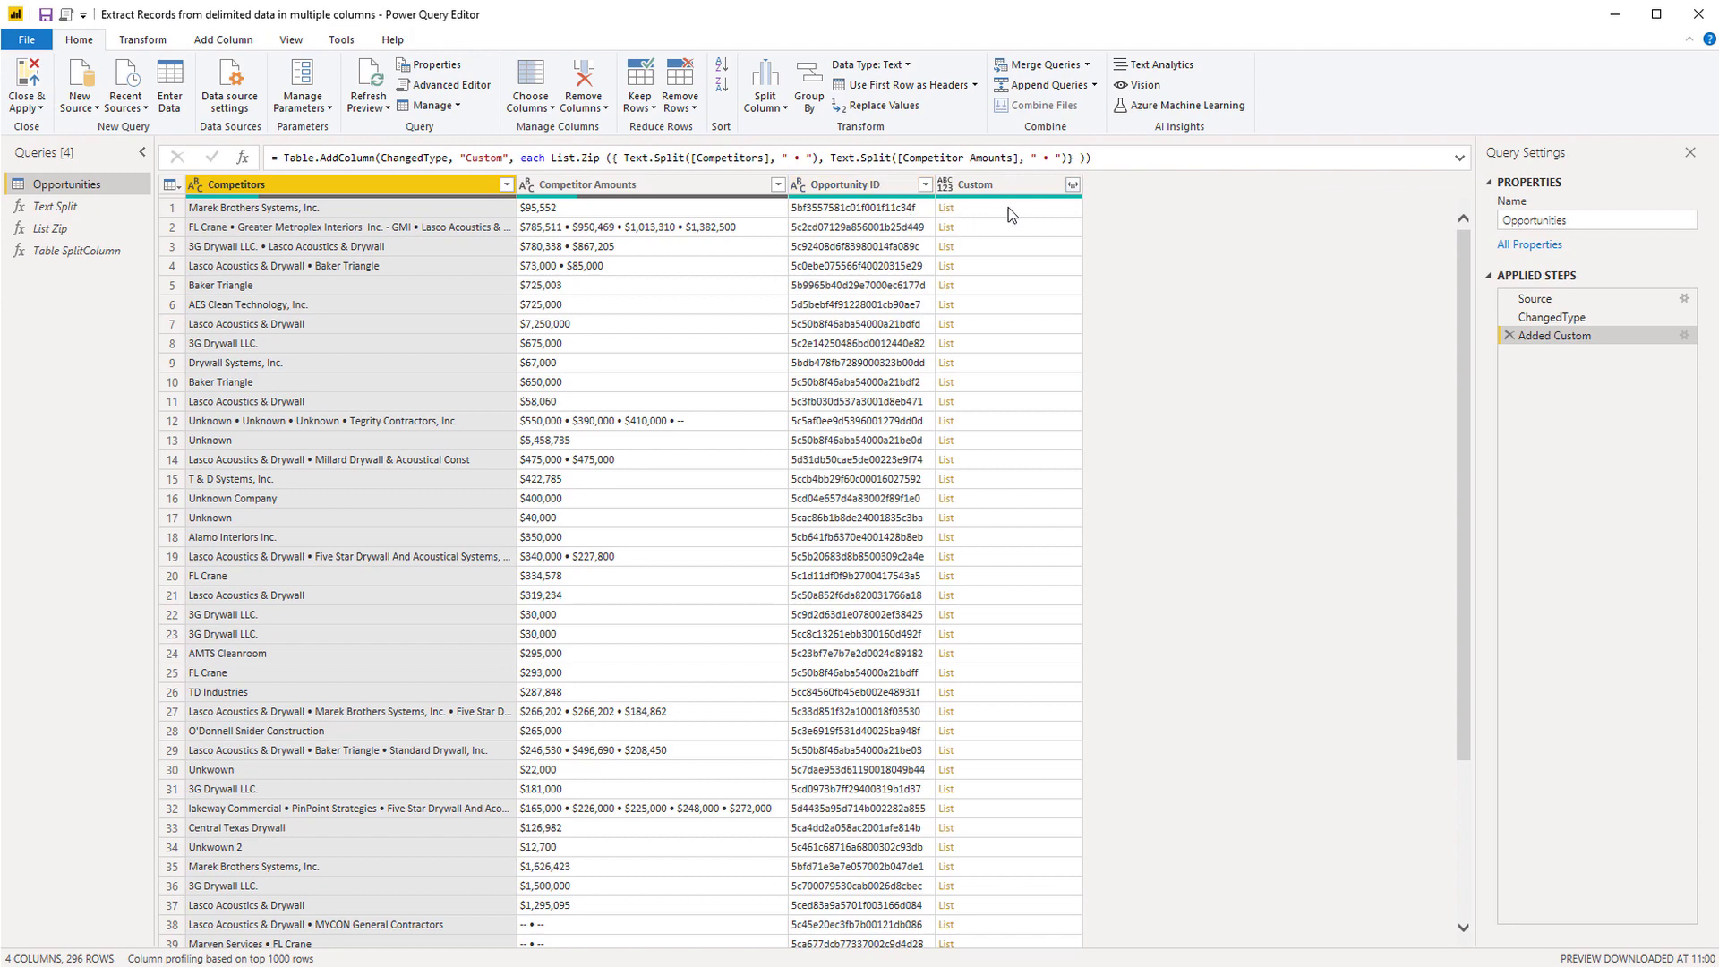
Step: Preview the zipped lists in rows 1 and 2 of the Custom column
{"action": "left_click", "coordinate": [1024, 210]}
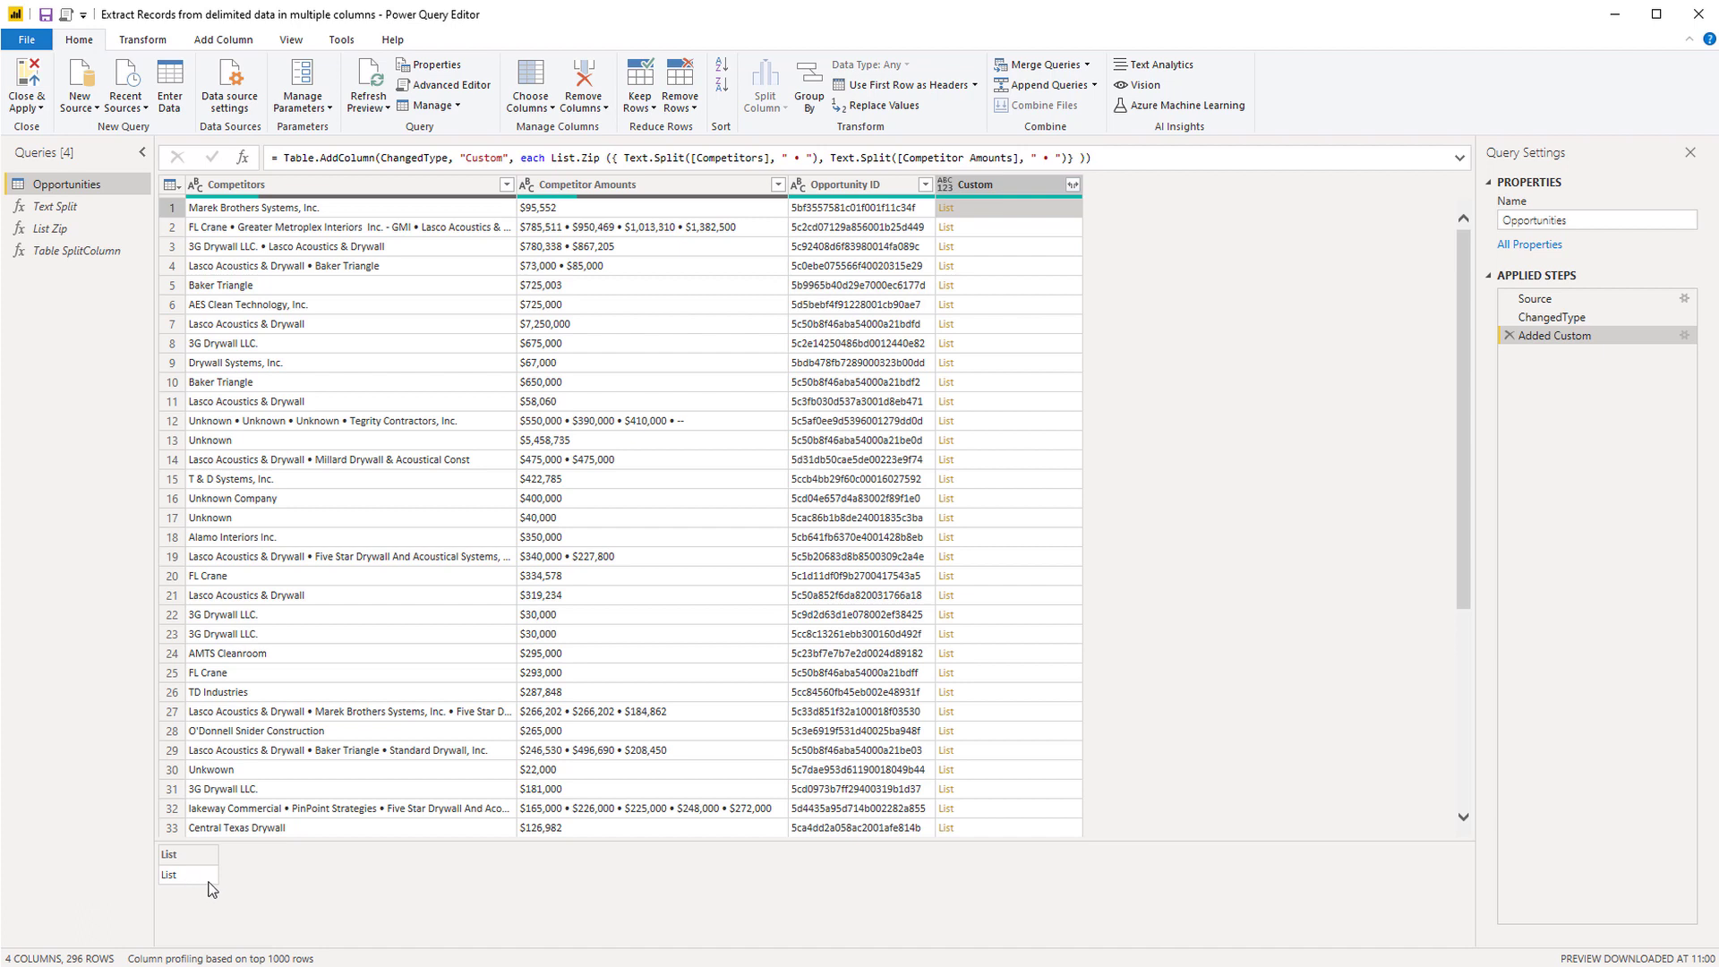
{"action": "left_click", "coordinate": [1006, 228]}
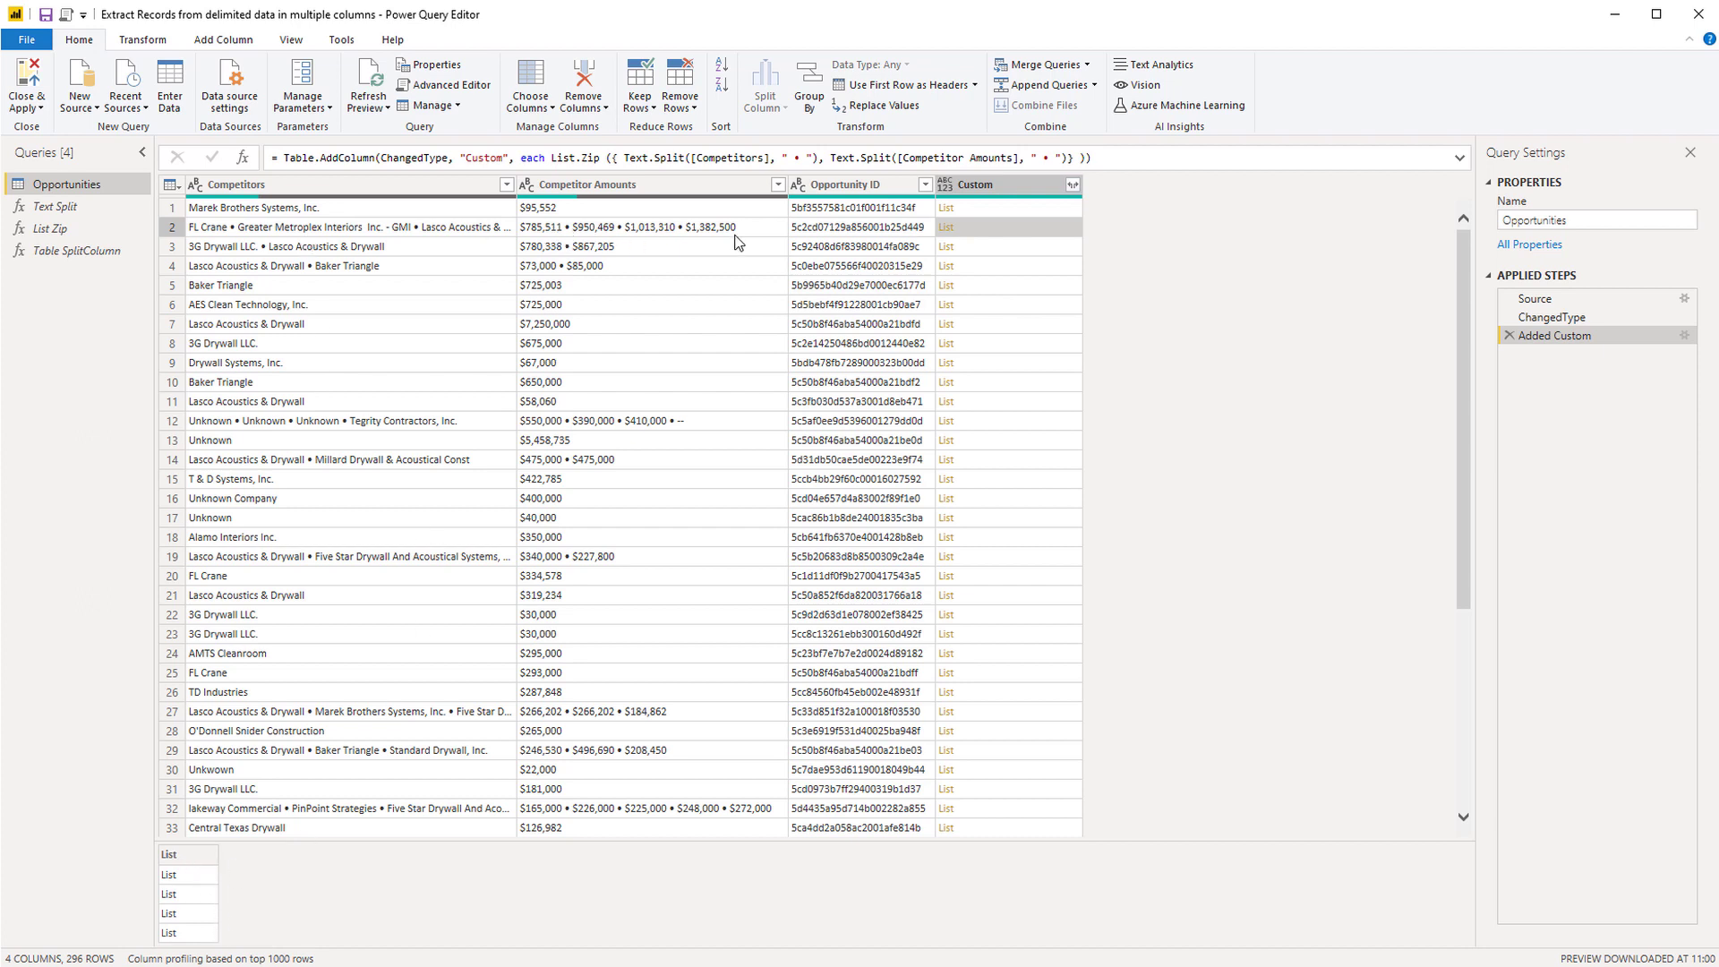
Step: Expand the Custom list column to new rows and preview the first three competitor–amount pairs
{"action": "left_click", "coordinate": [1072, 187]}
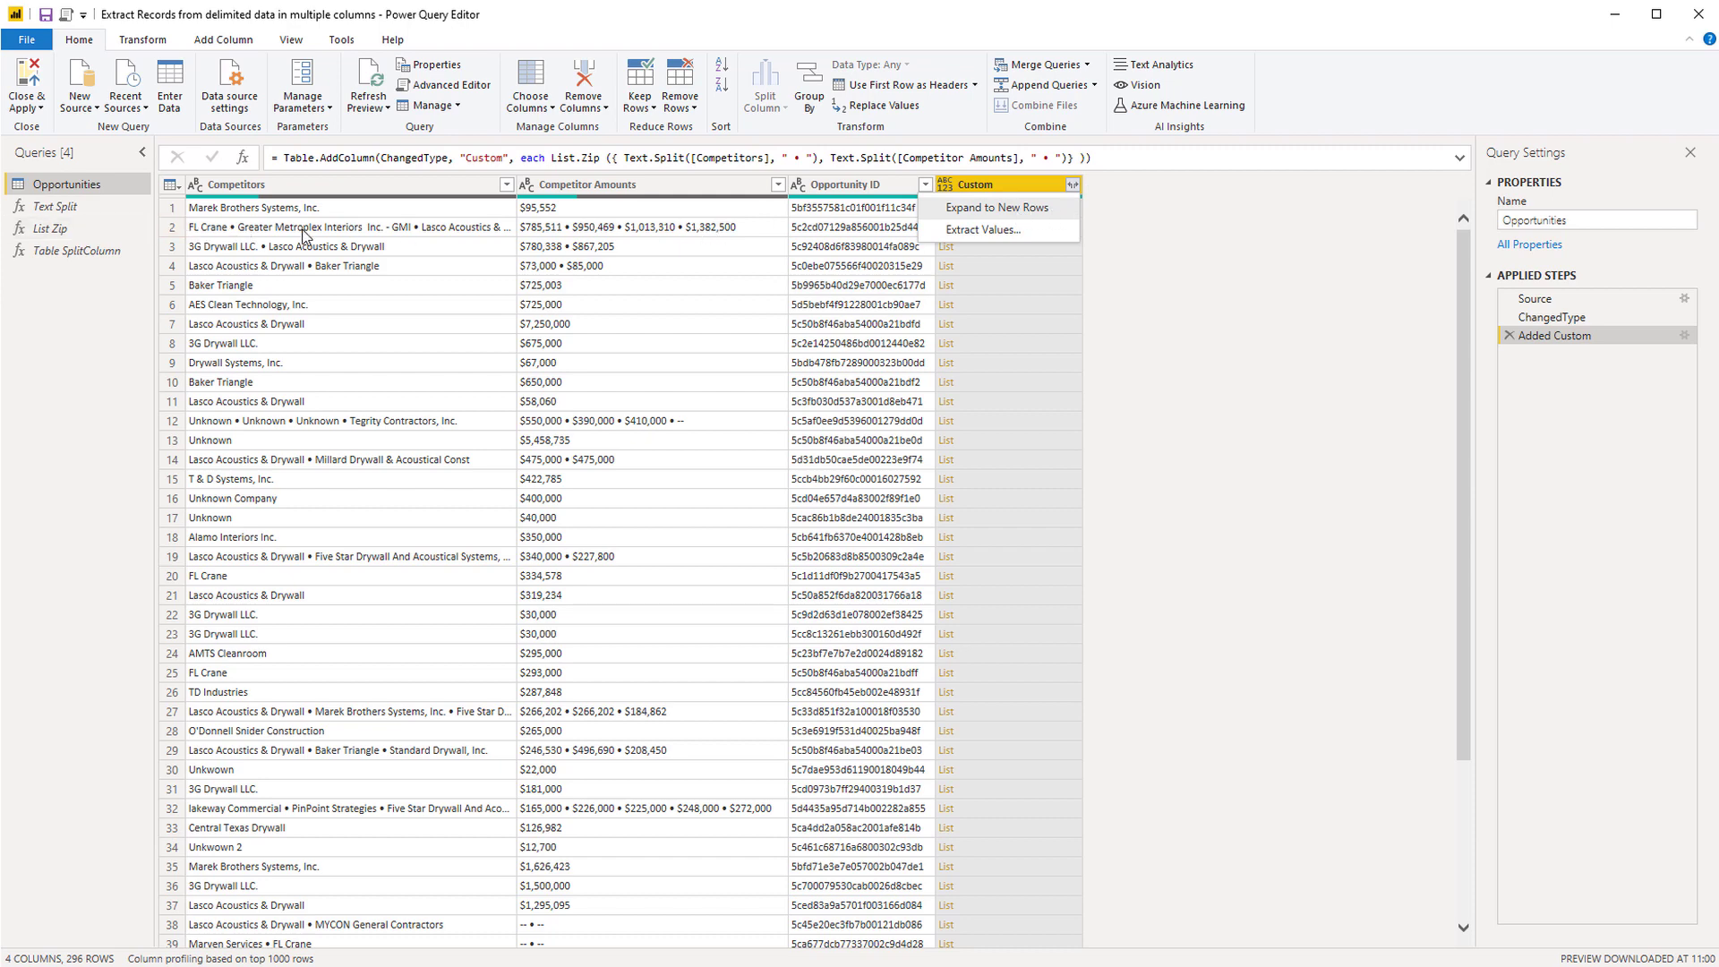
{"action": "left_click", "coordinate": [1044, 208]}
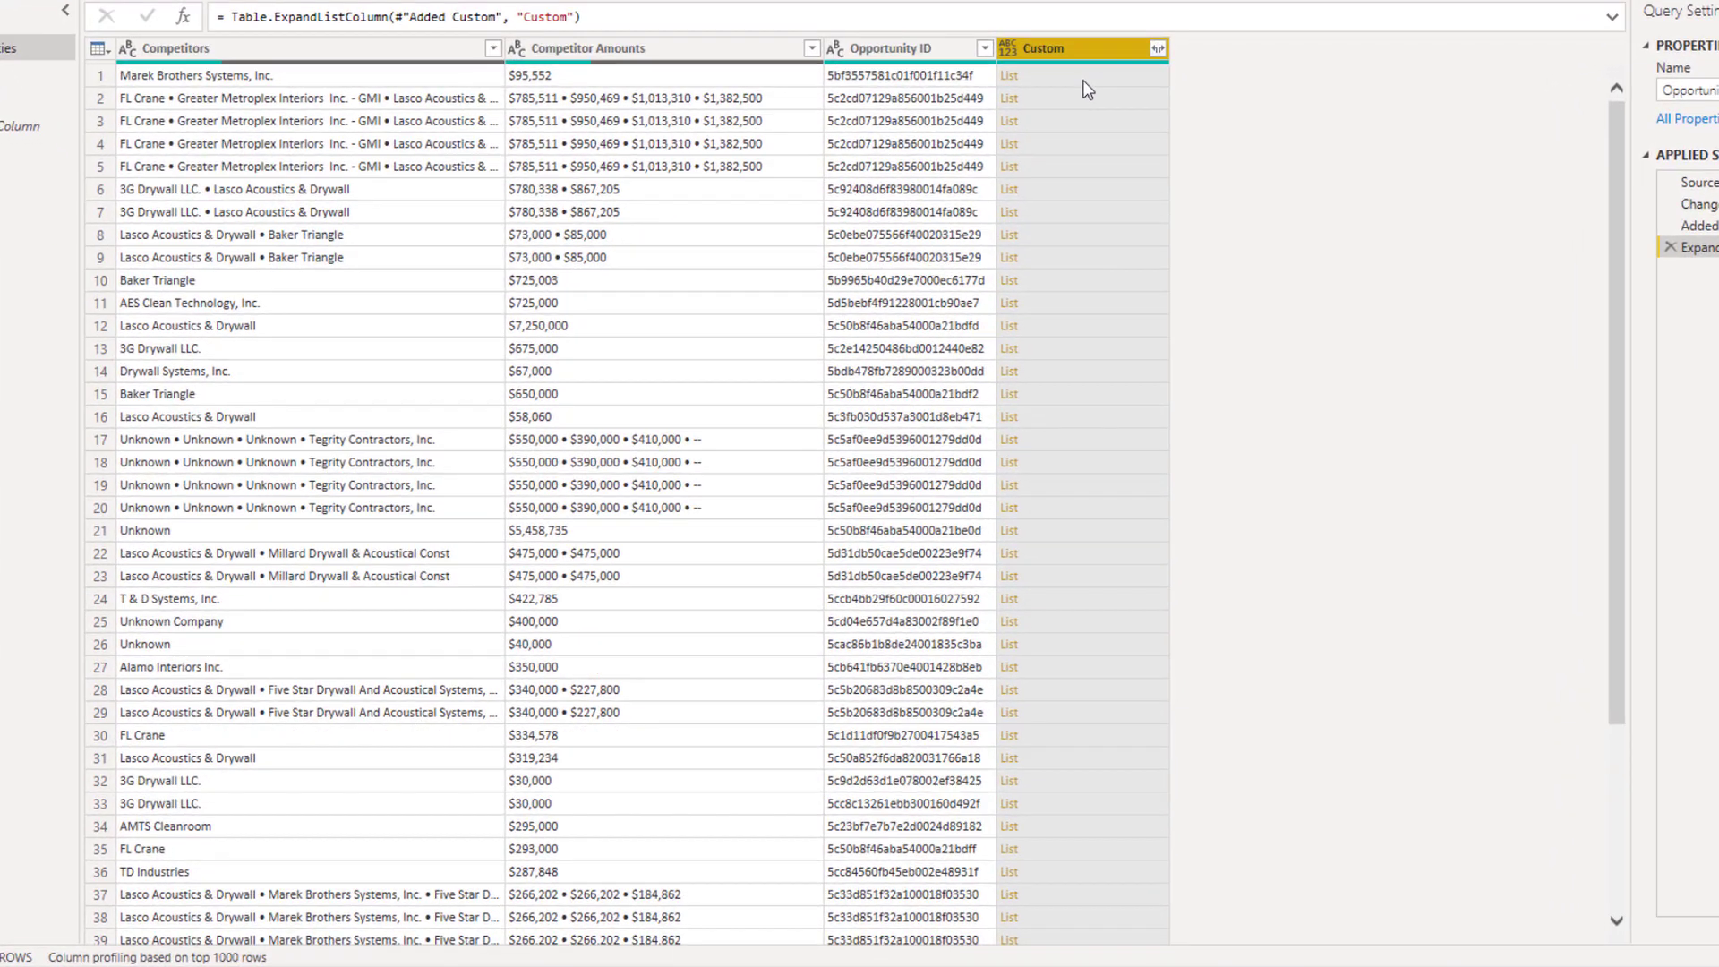
{"action": "left_click", "coordinate": [1087, 79]}
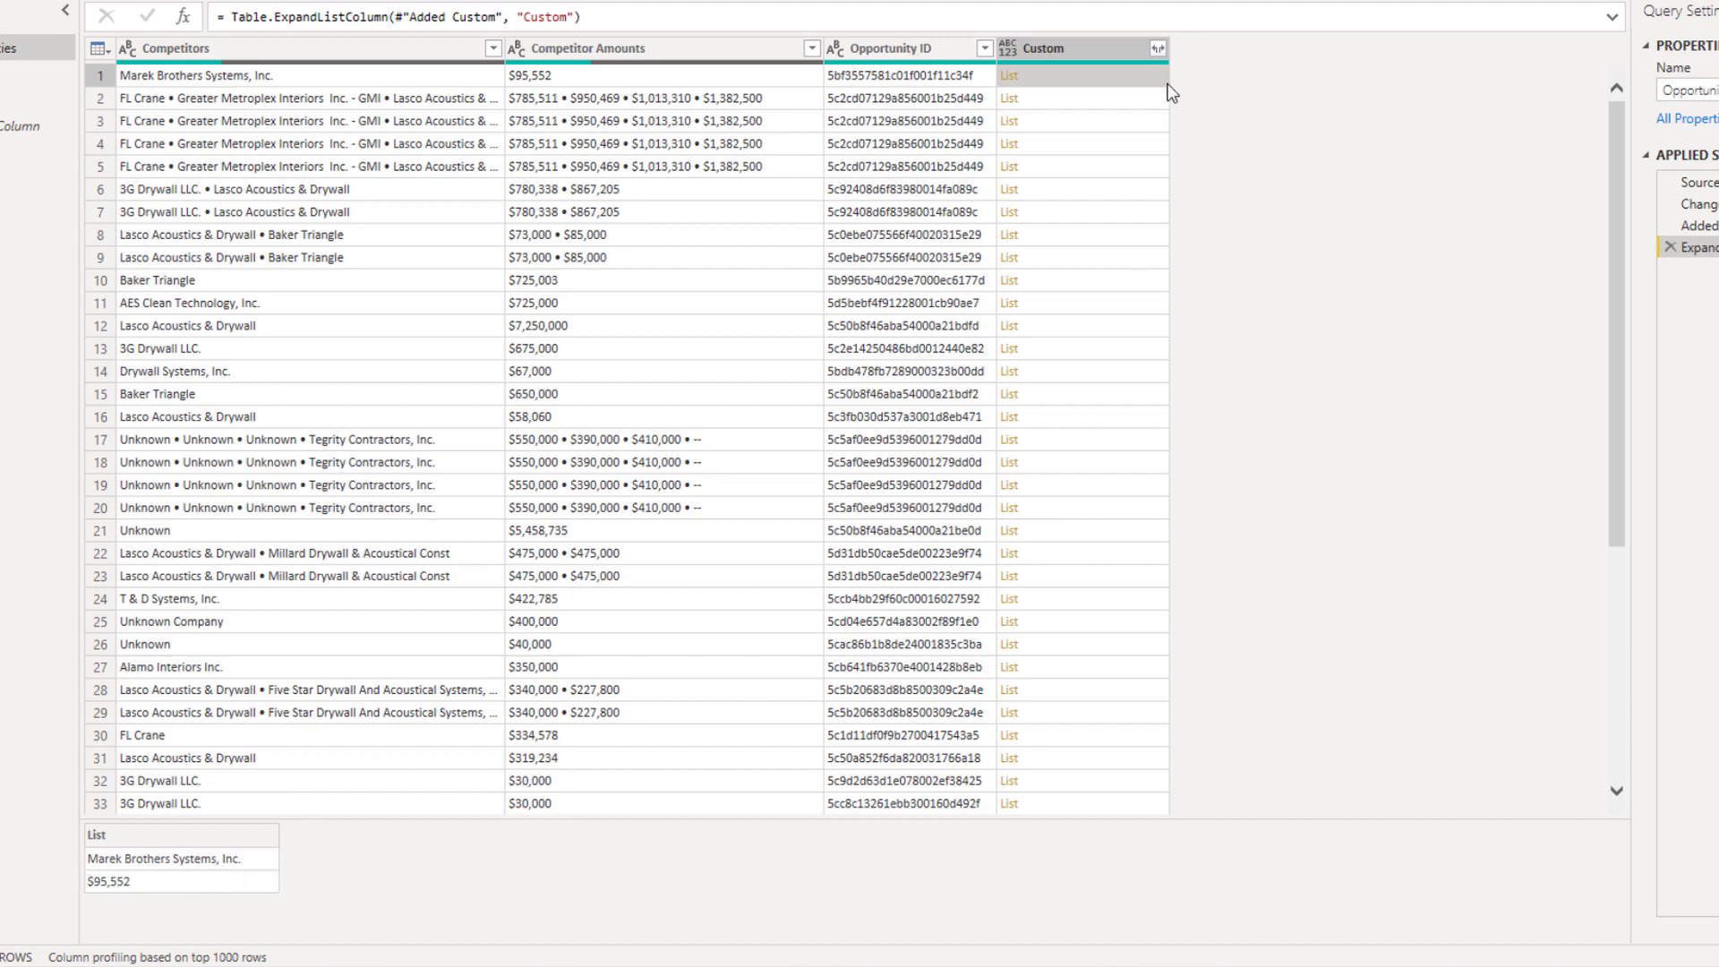
{"action": "left_click", "coordinate": [1100, 102]}
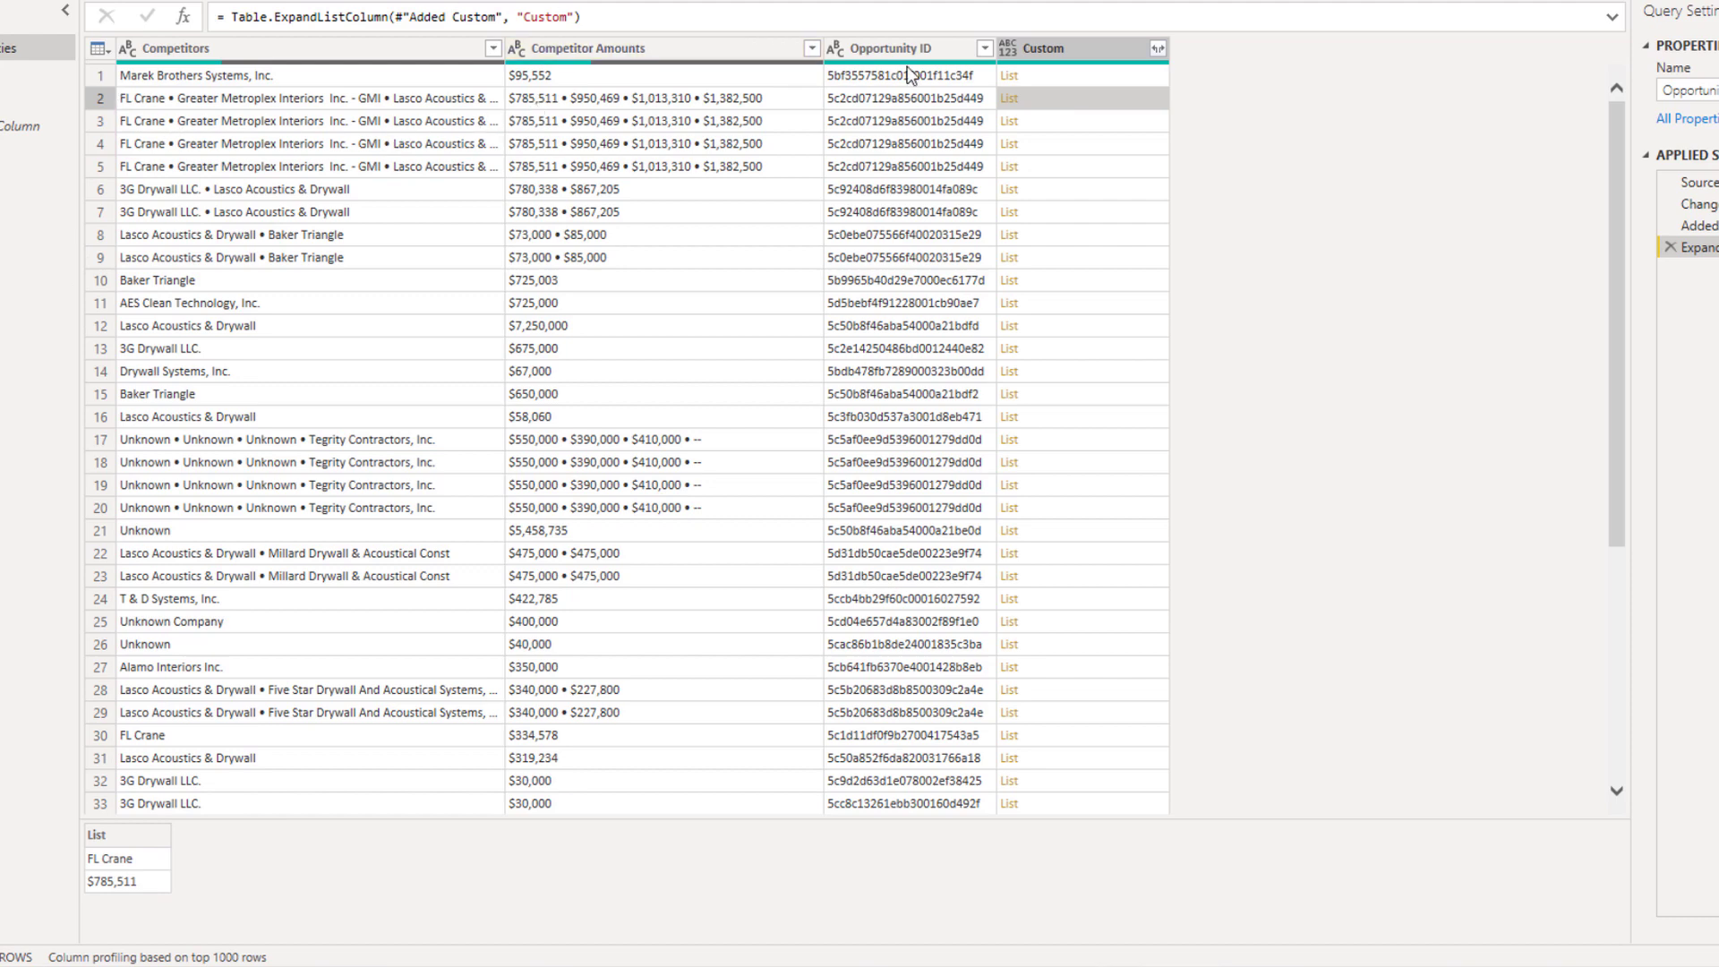
{"action": "left_click", "coordinate": [1104, 125]}
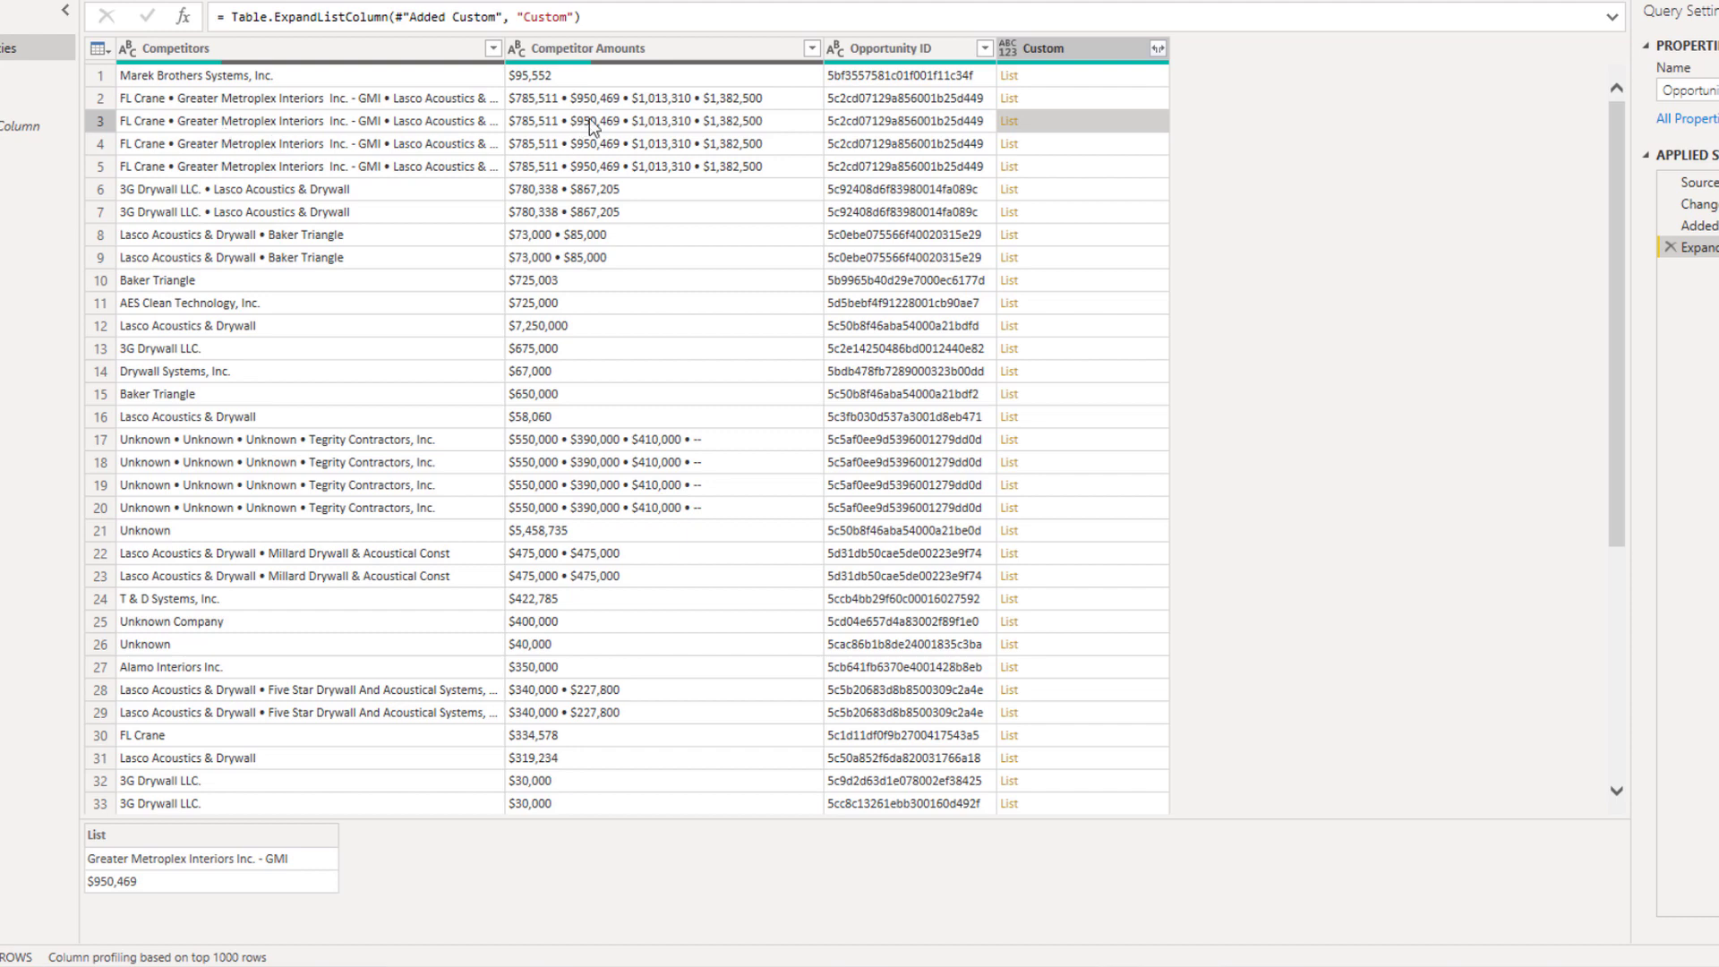
Step: Extract Custom list values as text joined by a custom || delimiter, then widen the column
{"action": "left_click", "coordinate": [1160, 51]}
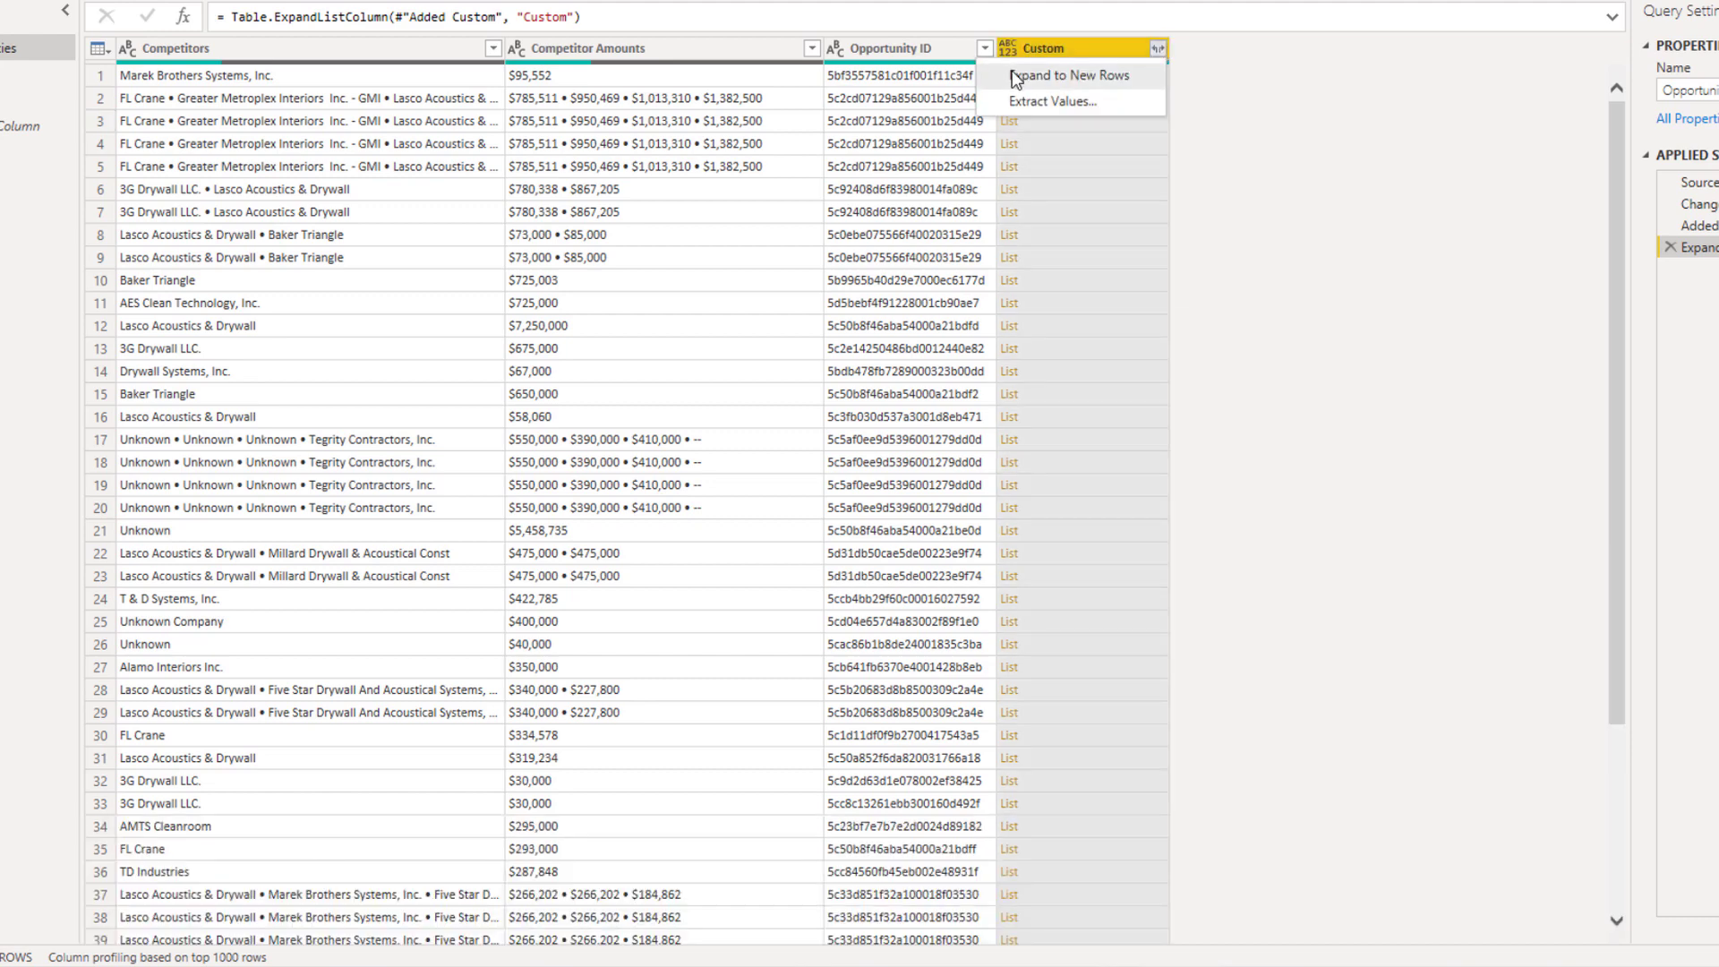
{"action": "left_click", "coordinate": [1035, 103]}
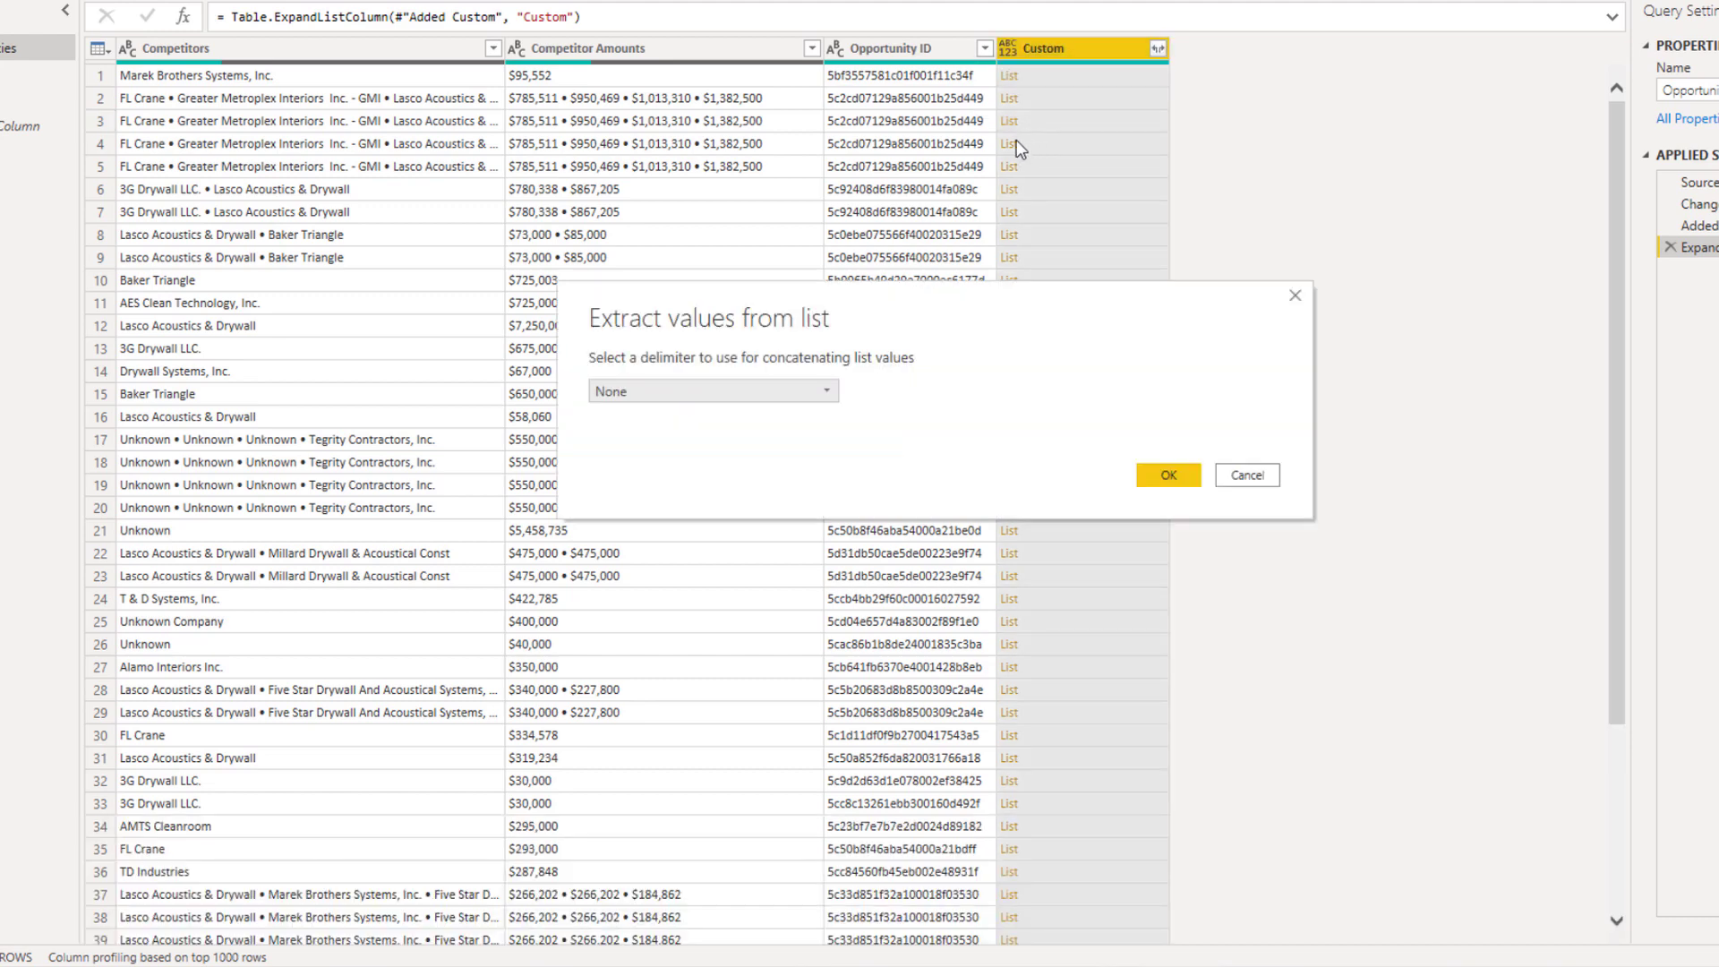
{"action": "left_click", "coordinate": [833, 392]}
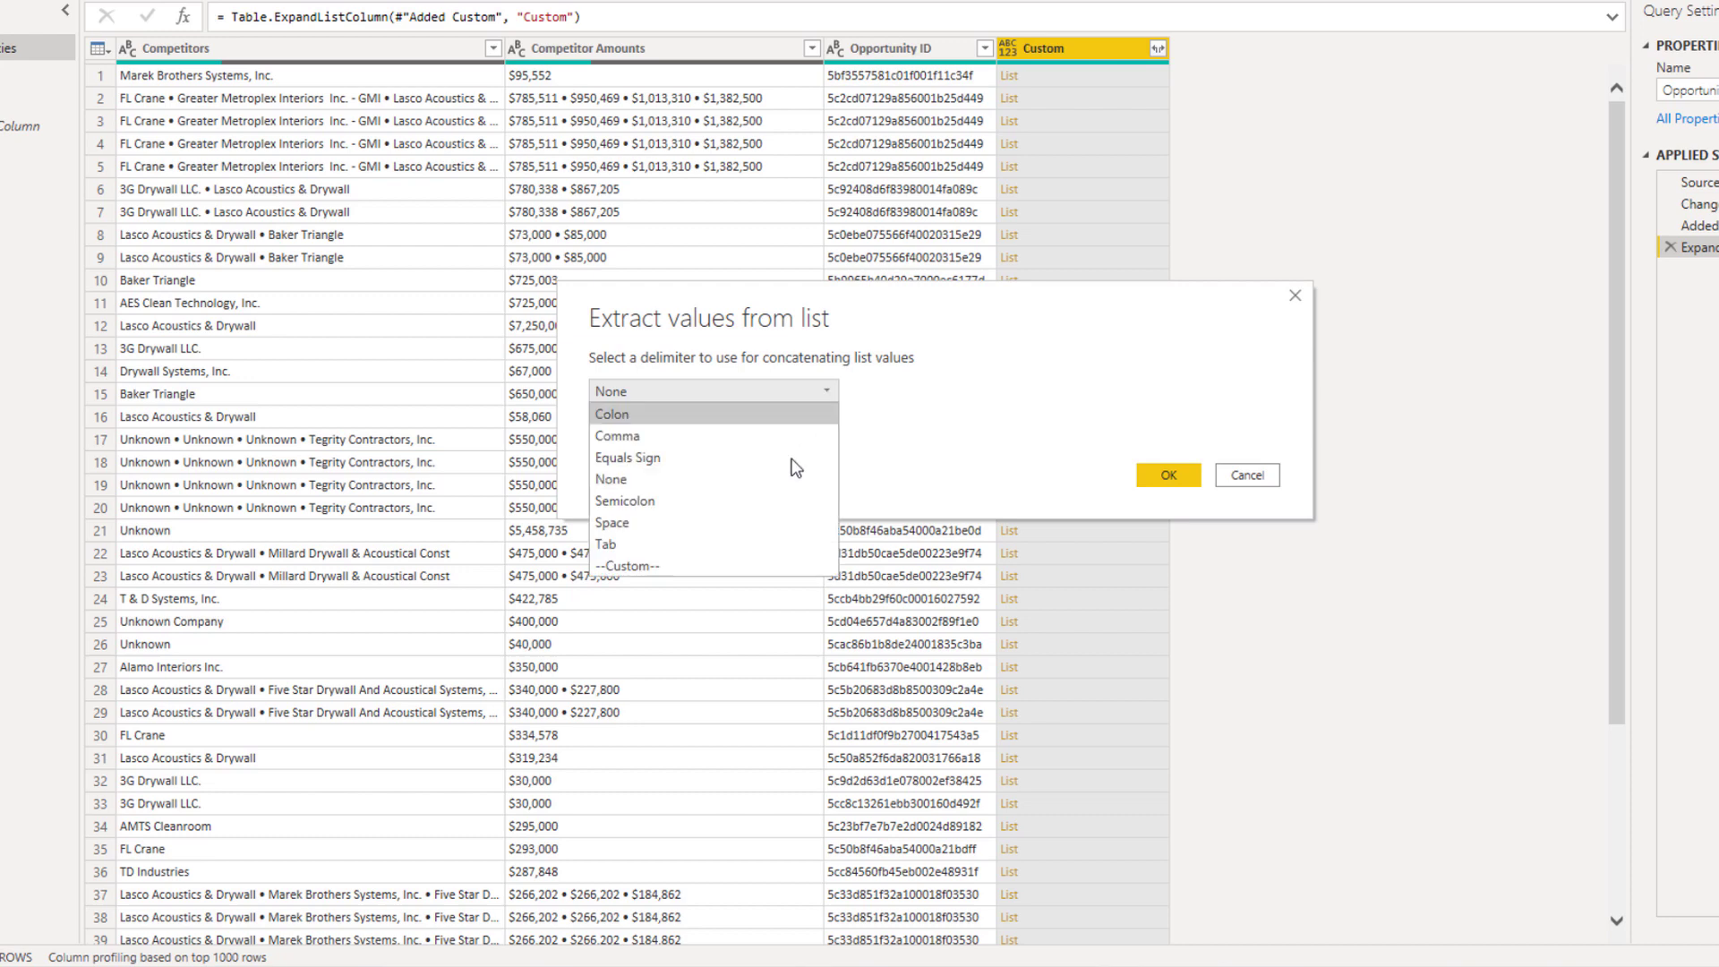
{"action": "left_click", "coordinate": [678, 569]}
{"action": "left_click", "coordinate": [654, 426]}
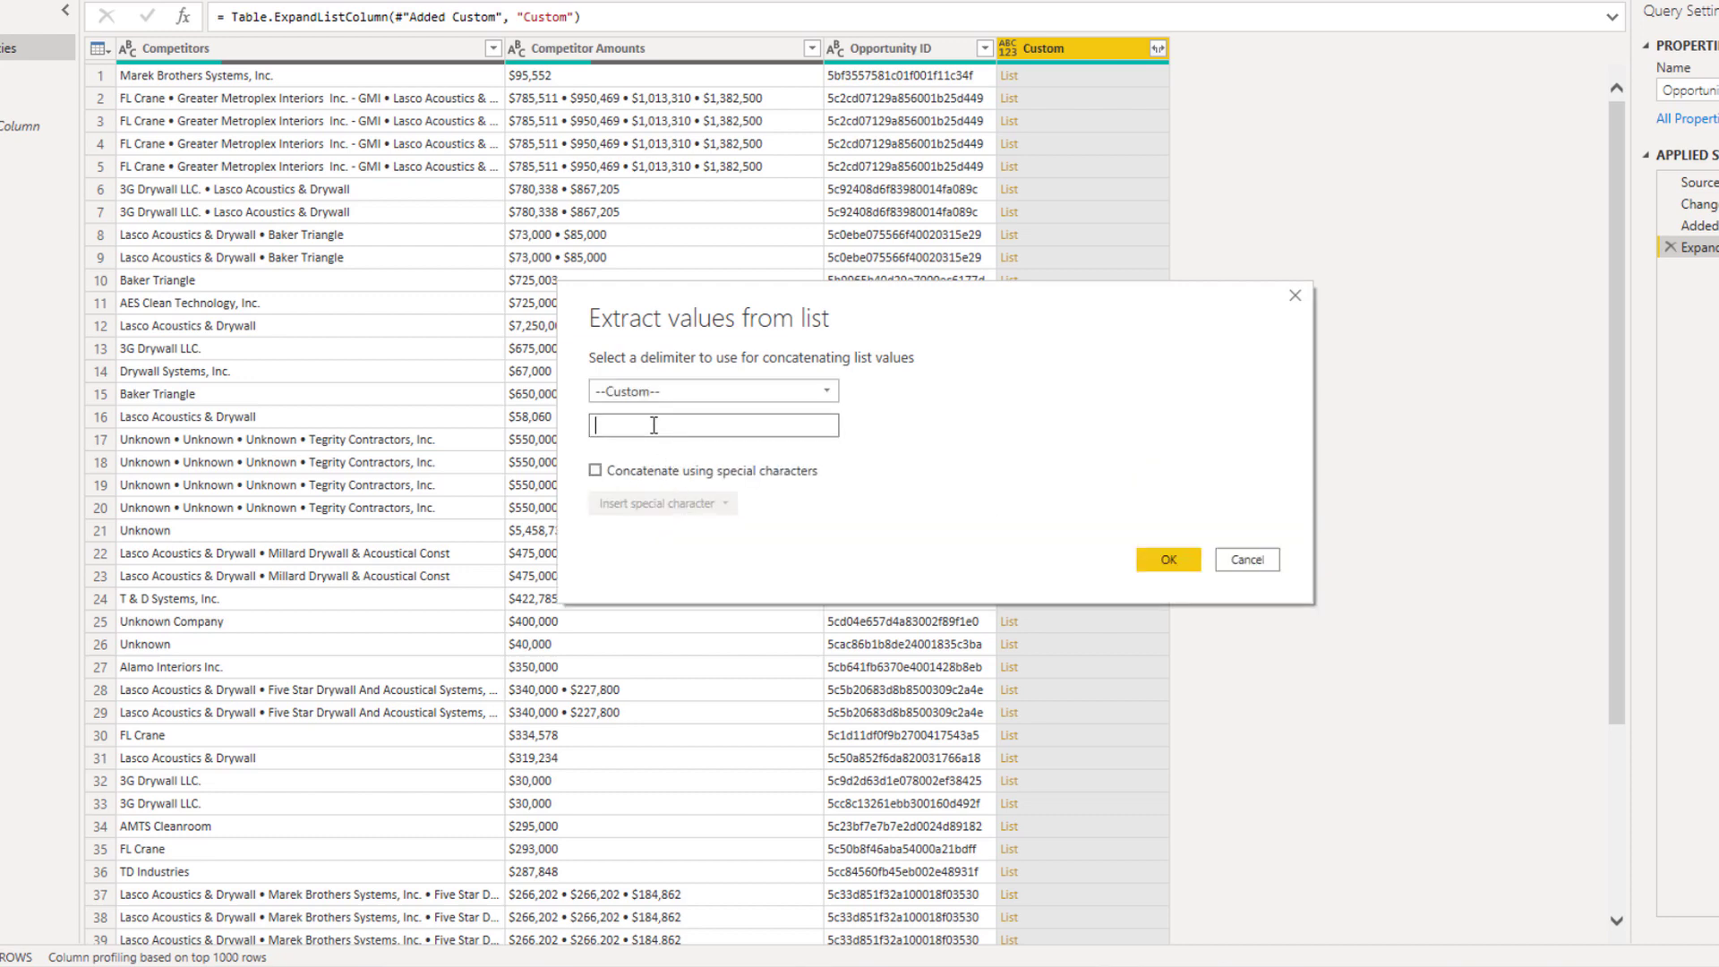
{"action": "type", "text": "||"}
{"action": "left_click", "coordinate": [1153, 557]}
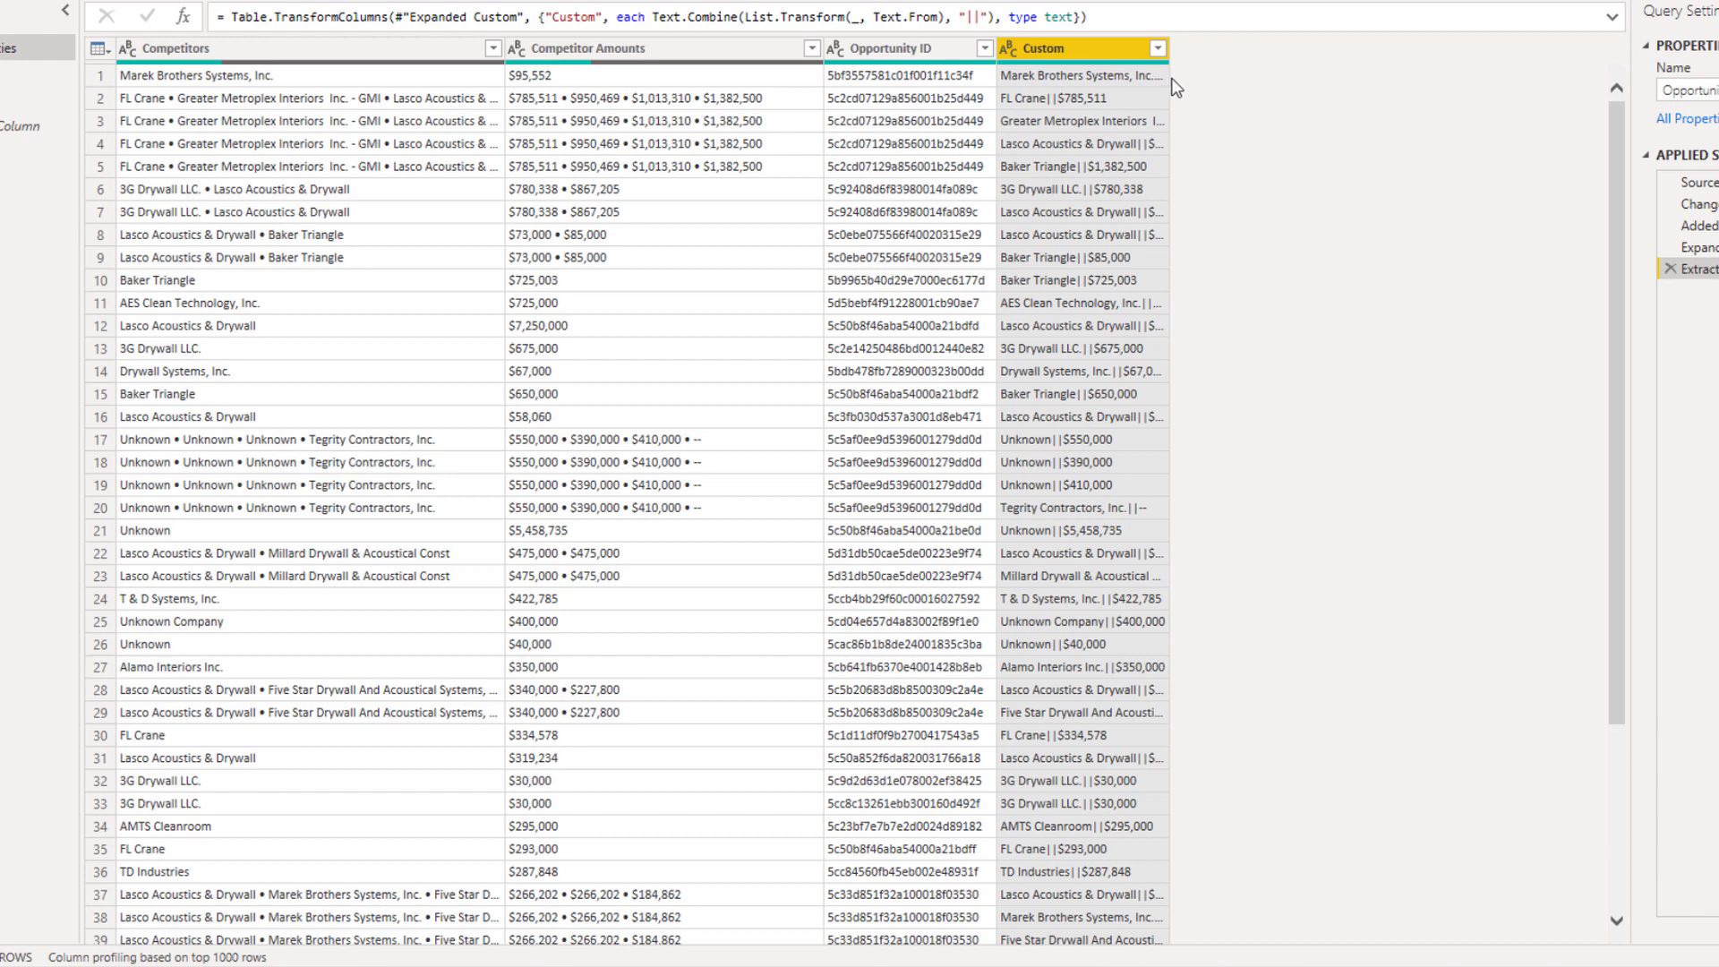
{"action": "left_click_drag", "start_coordinate": [1169, 55], "coordinate": [1312, 62]}
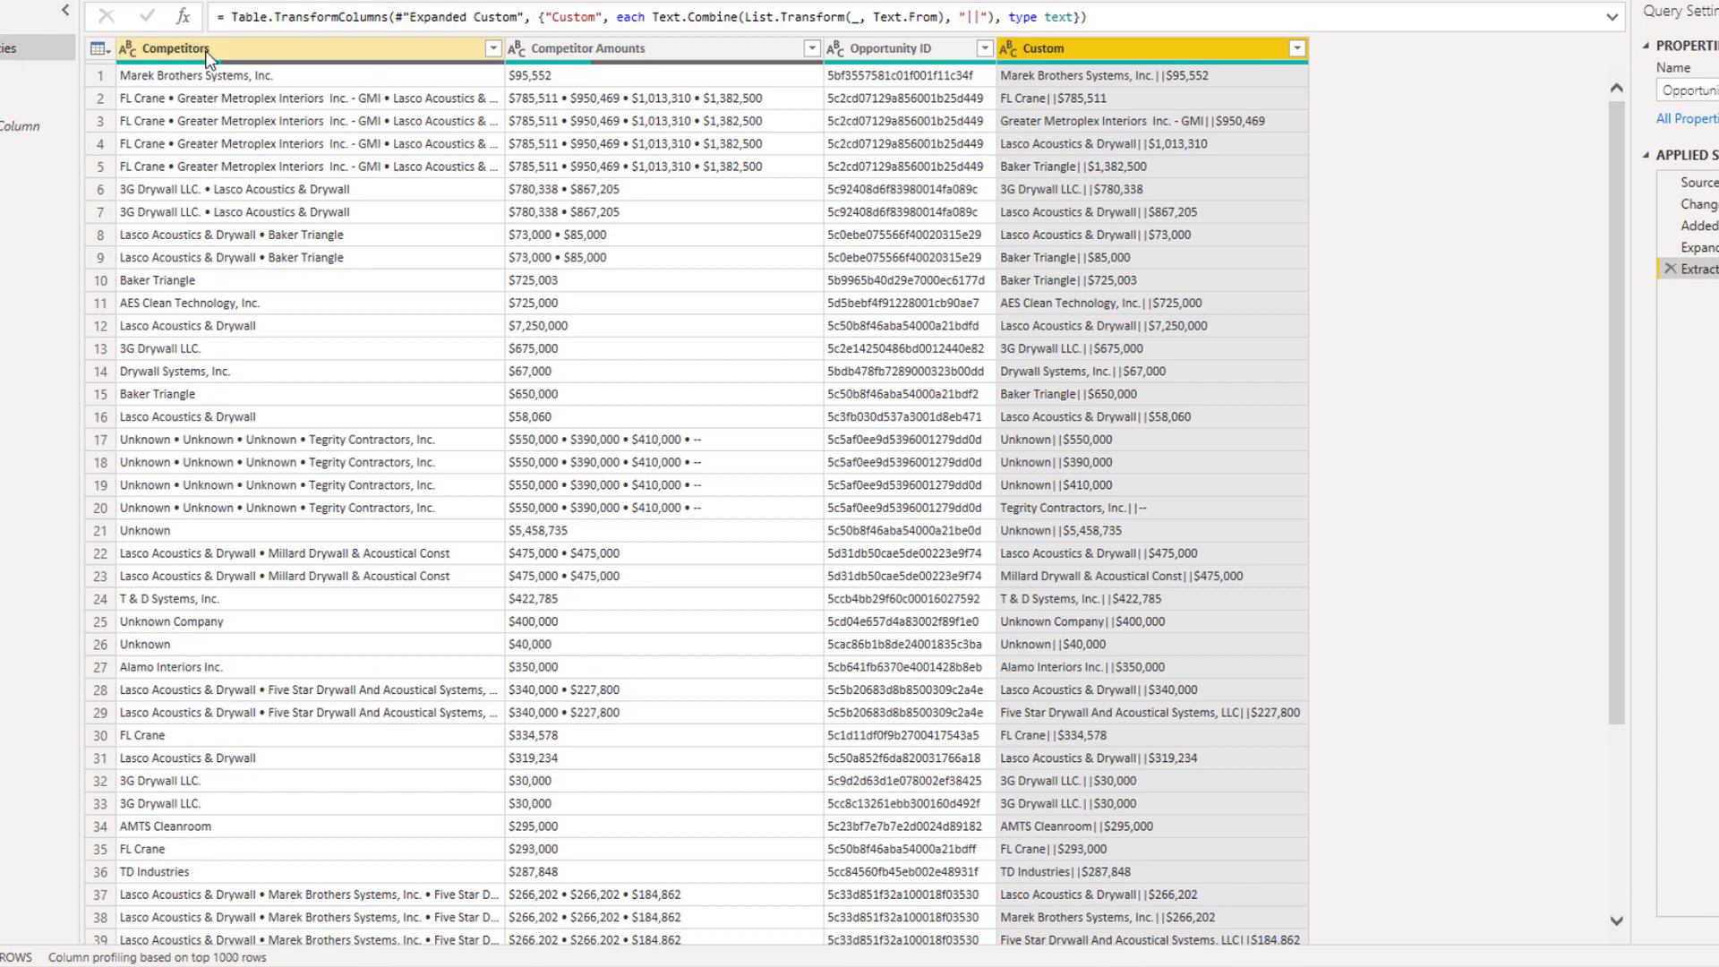
Step: Remove the Competitors and Competitor Amounts columns
{"action": "left_click", "coordinate": [394, 48]}
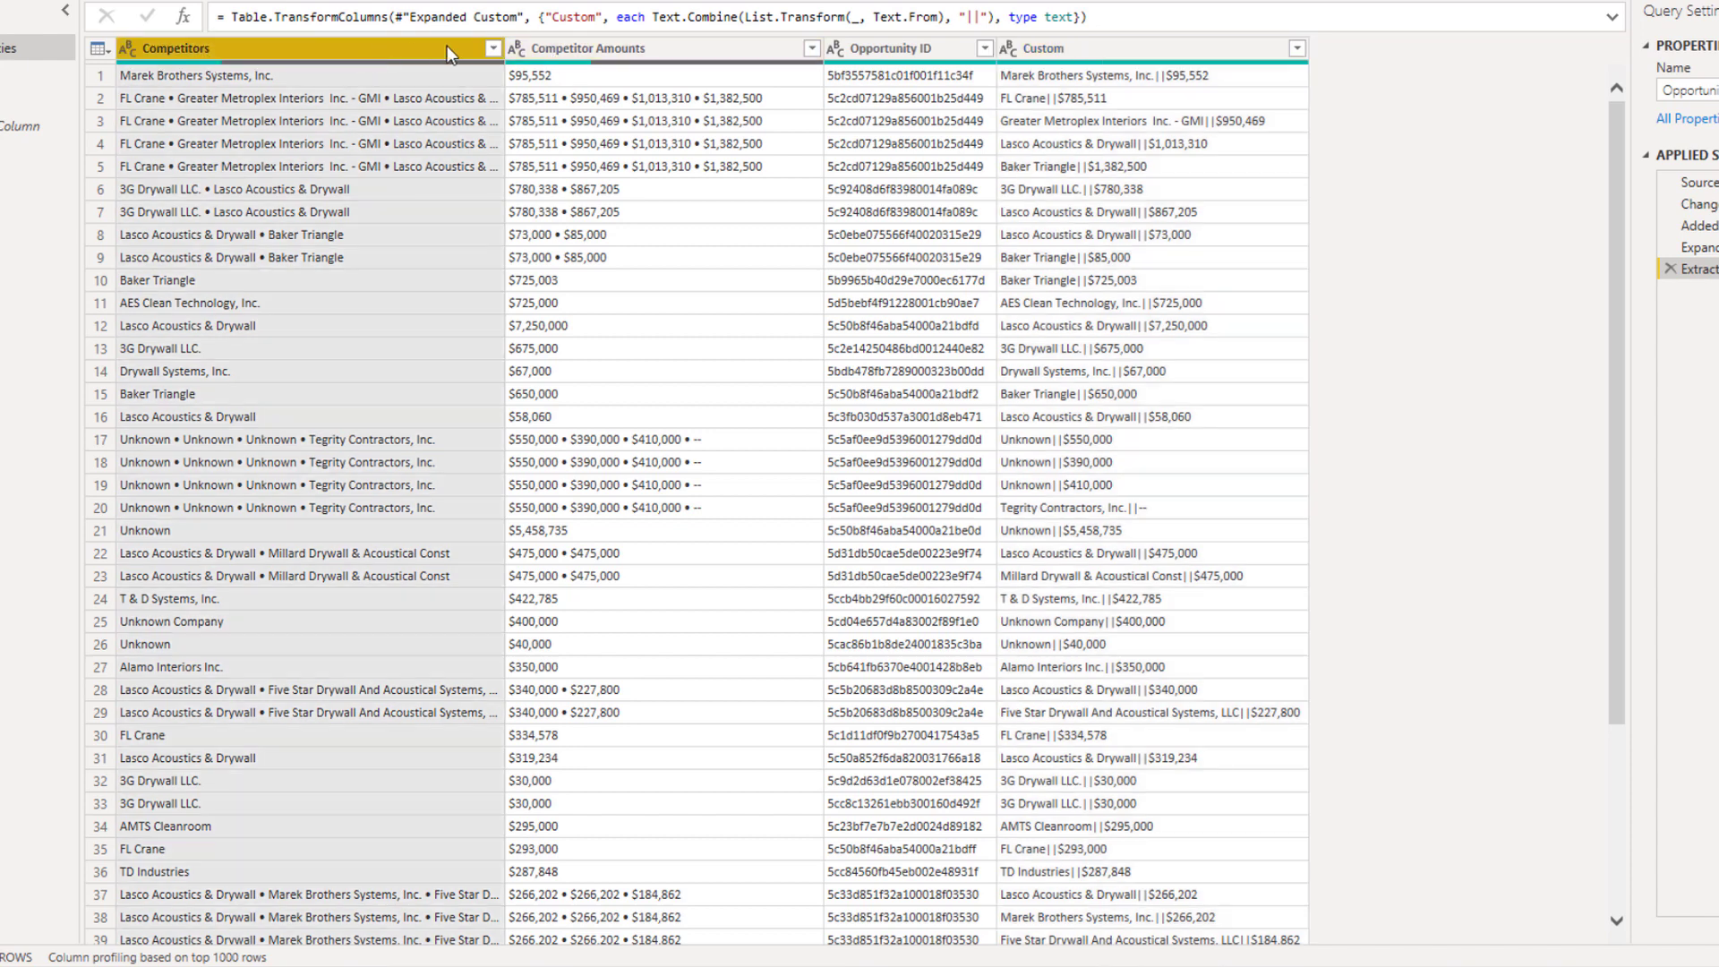
{"action": "left_click", "coordinate": [636, 53], "text": "ctrl"}
{"action": "right_click", "coordinate": [636, 54]}
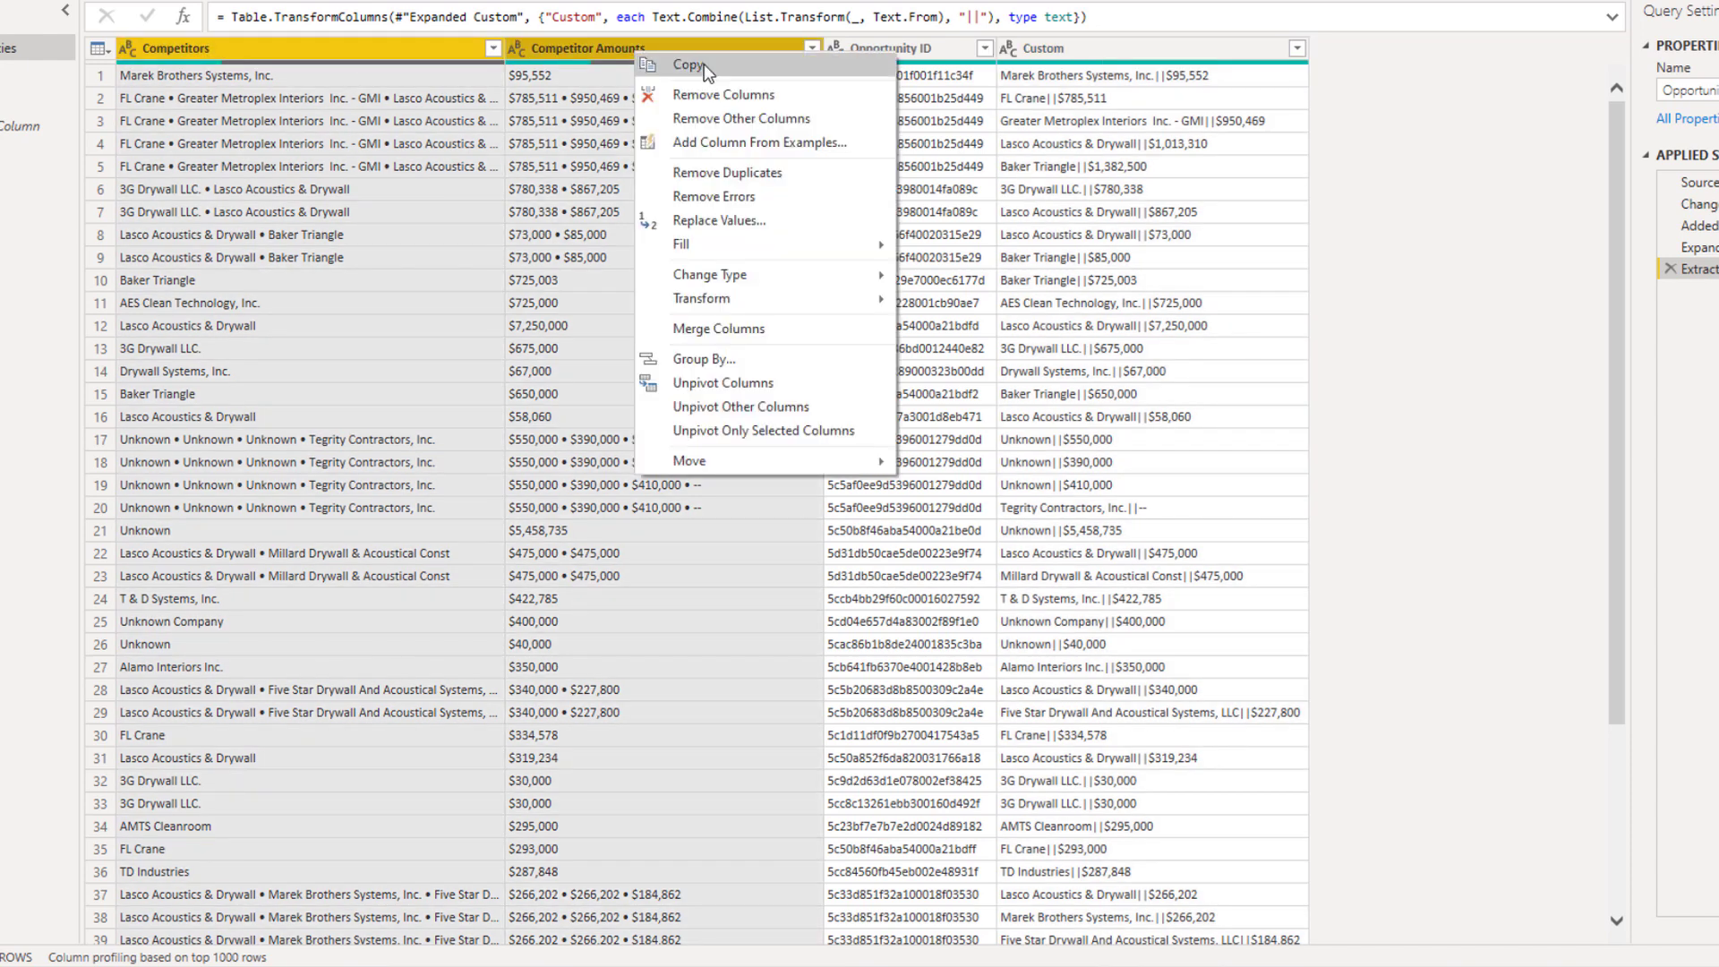
{"action": "left_click", "coordinate": [701, 95]}
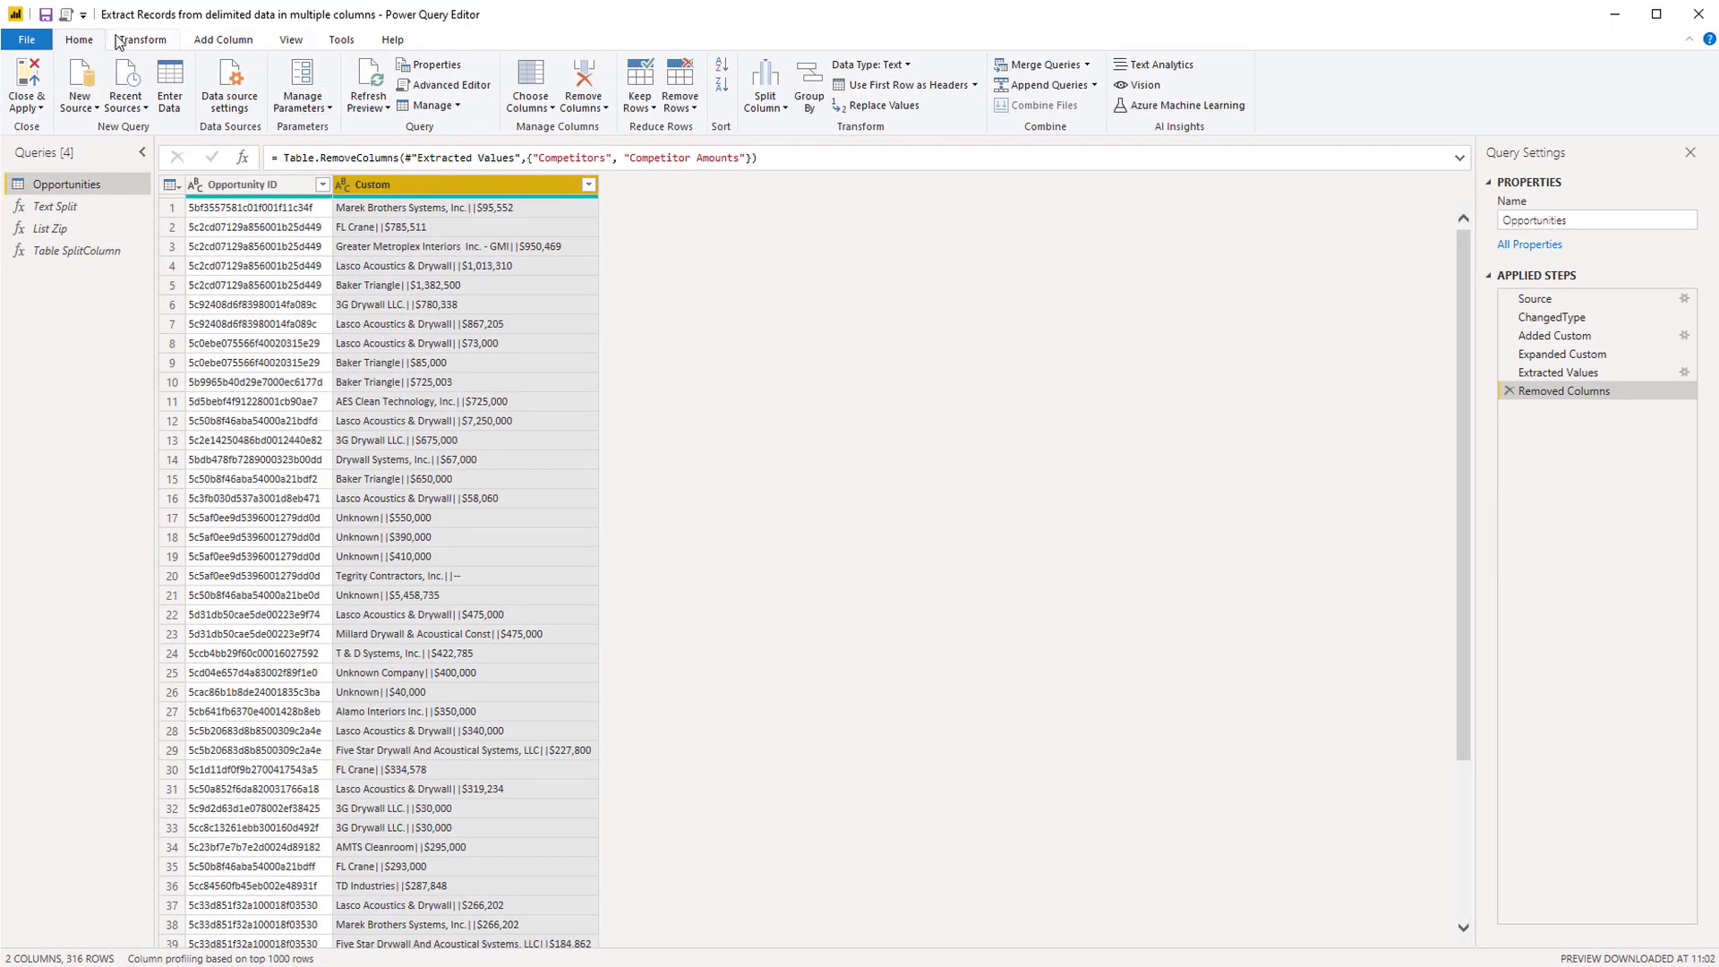
Step: Split the Custom column by the | delimiter into Custom.1 and Custom.2
{"action": "left_click", "coordinate": [122, 41]}
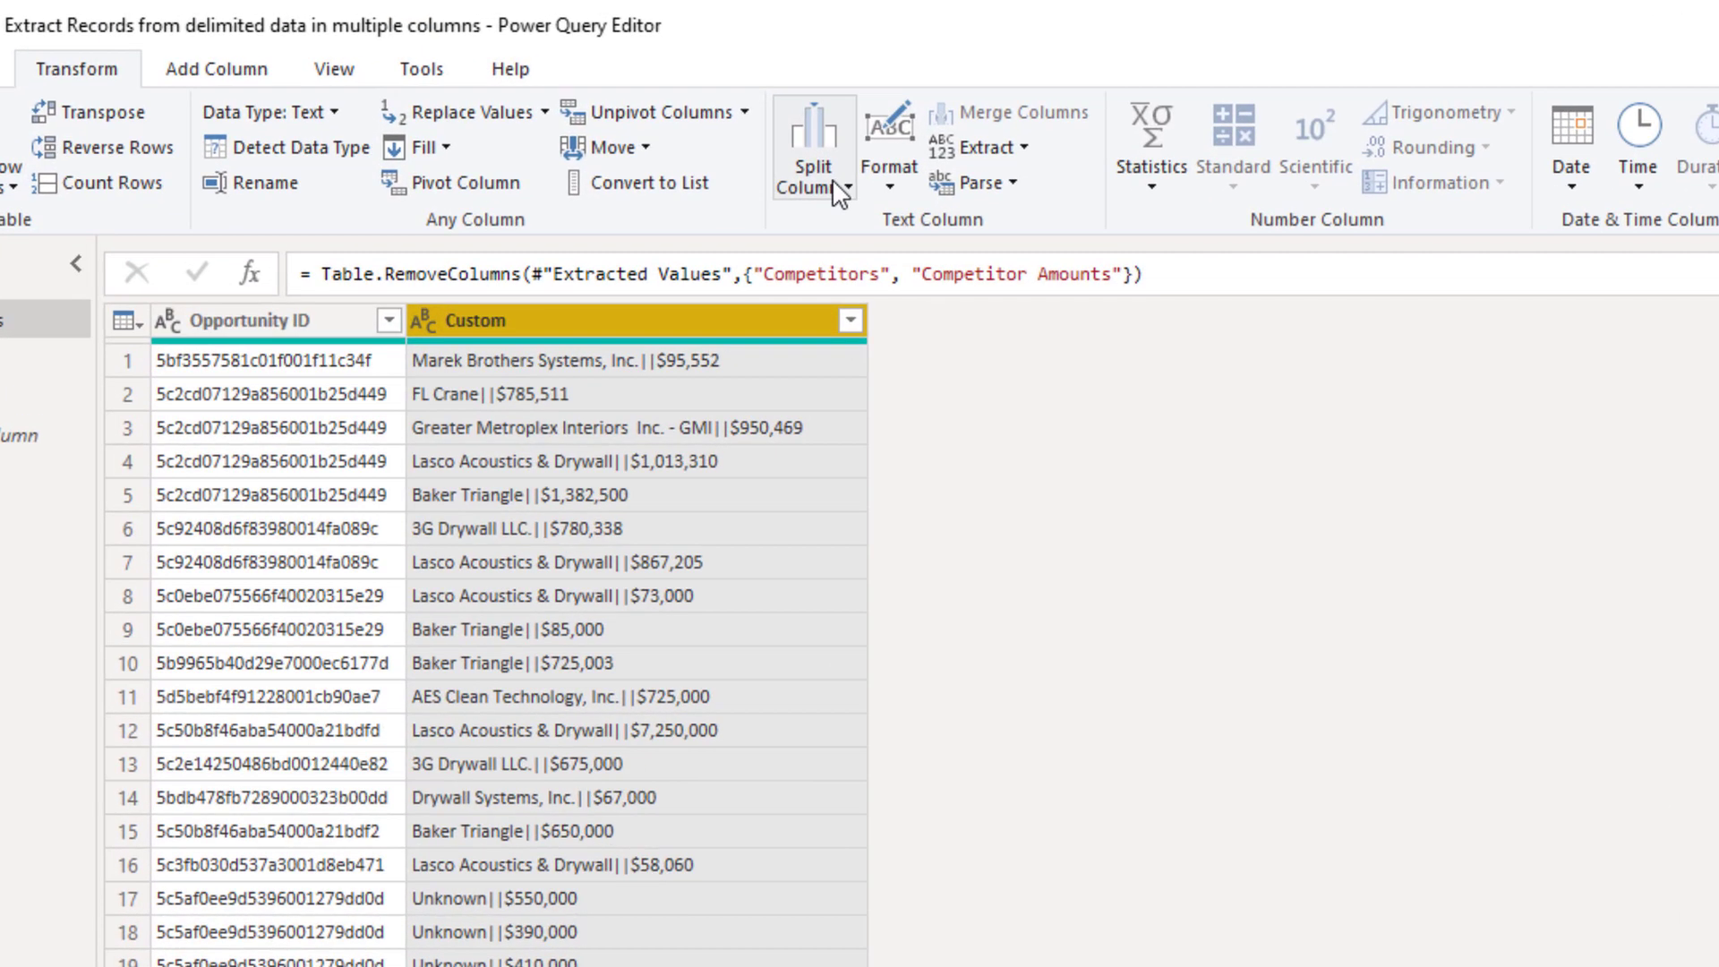
{"action": "left_click", "coordinate": [577, 103]}
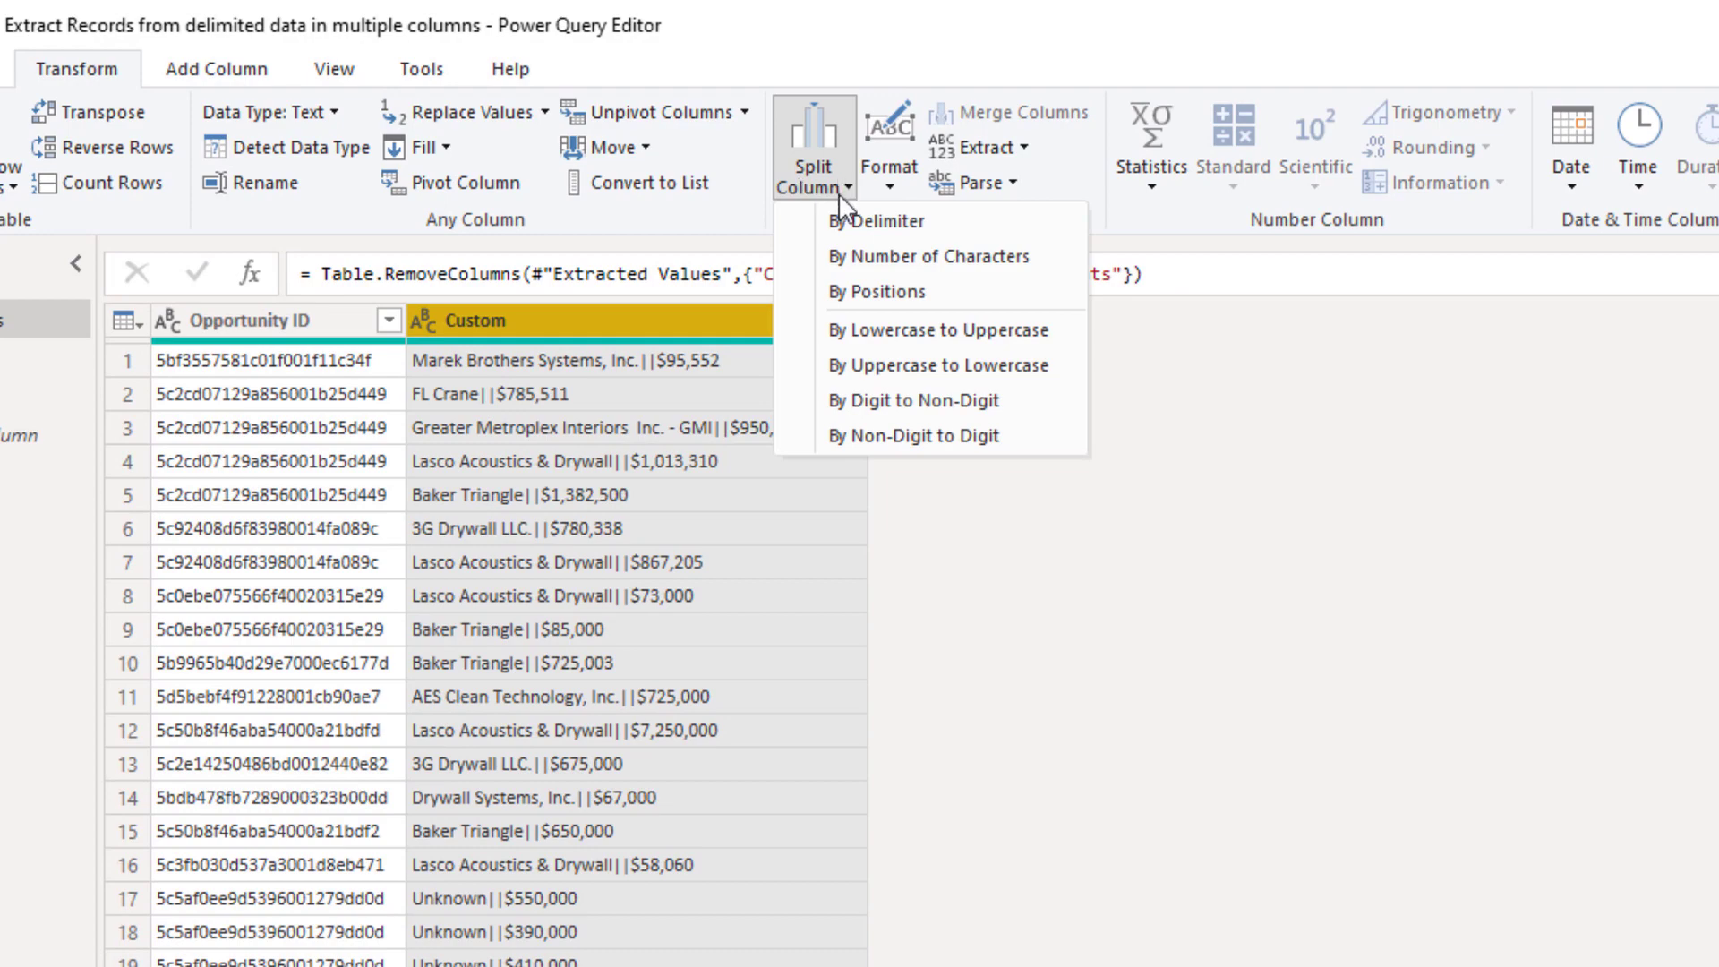
{"action": "left_click", "coordinate": [878, 221]}
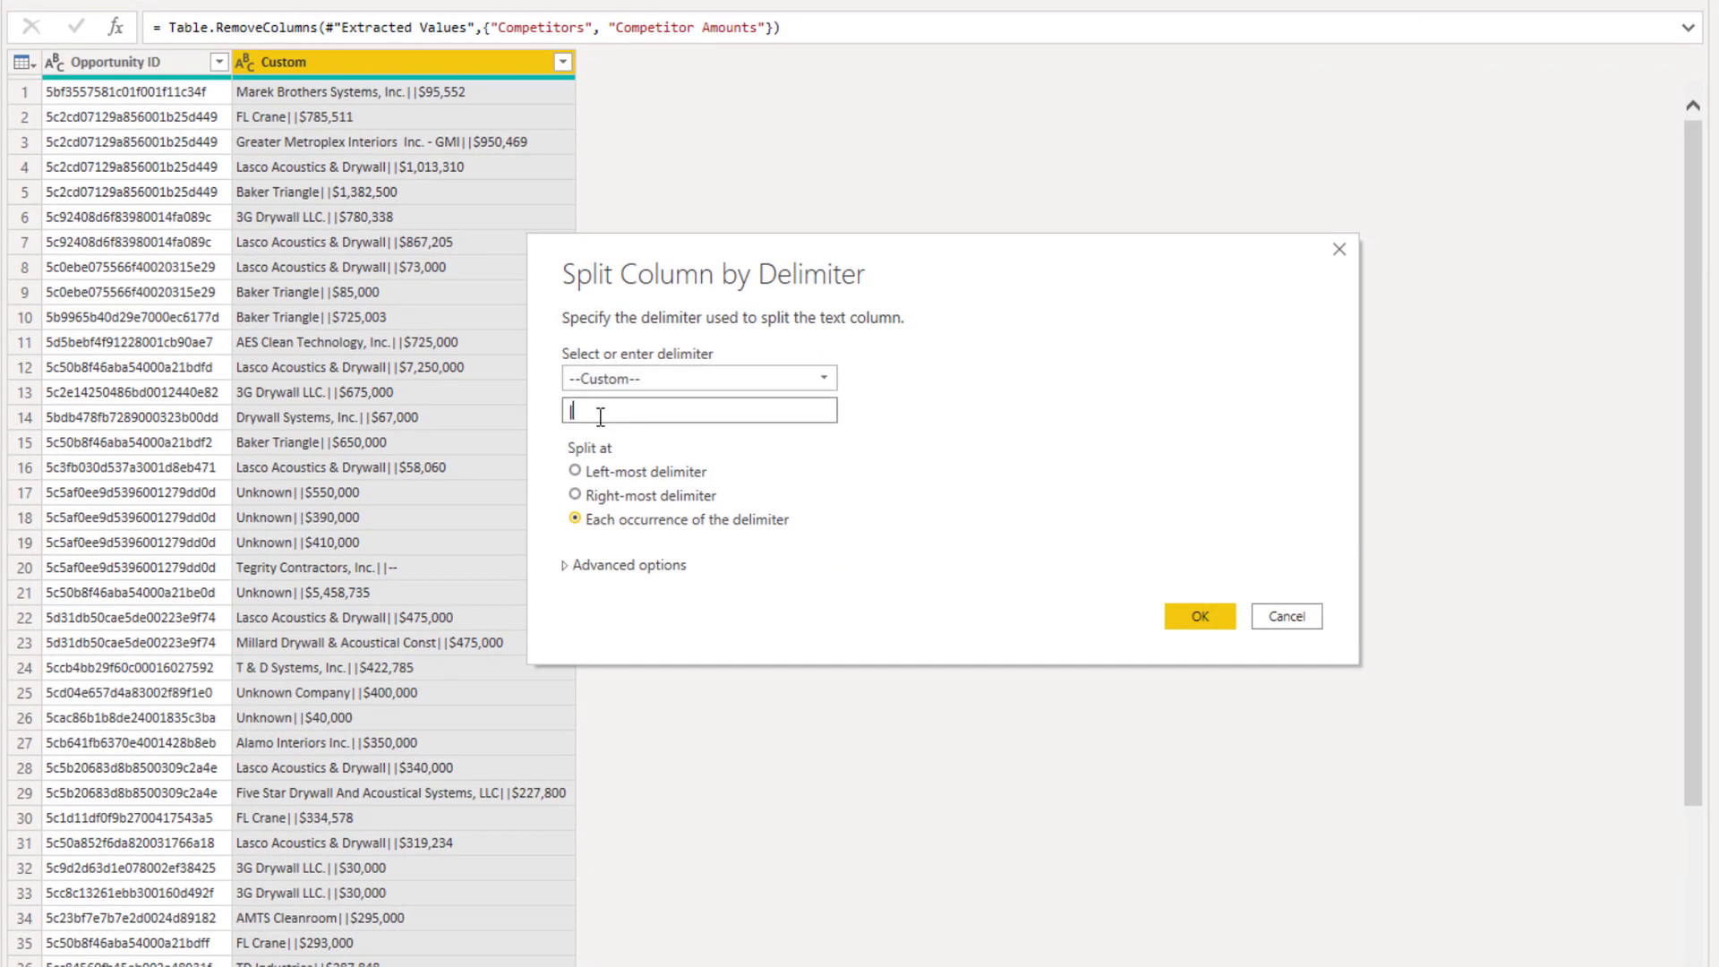
{"action": "type", "text": "||"}
{"action": "left_click", "coordinate": [1185, 620]}
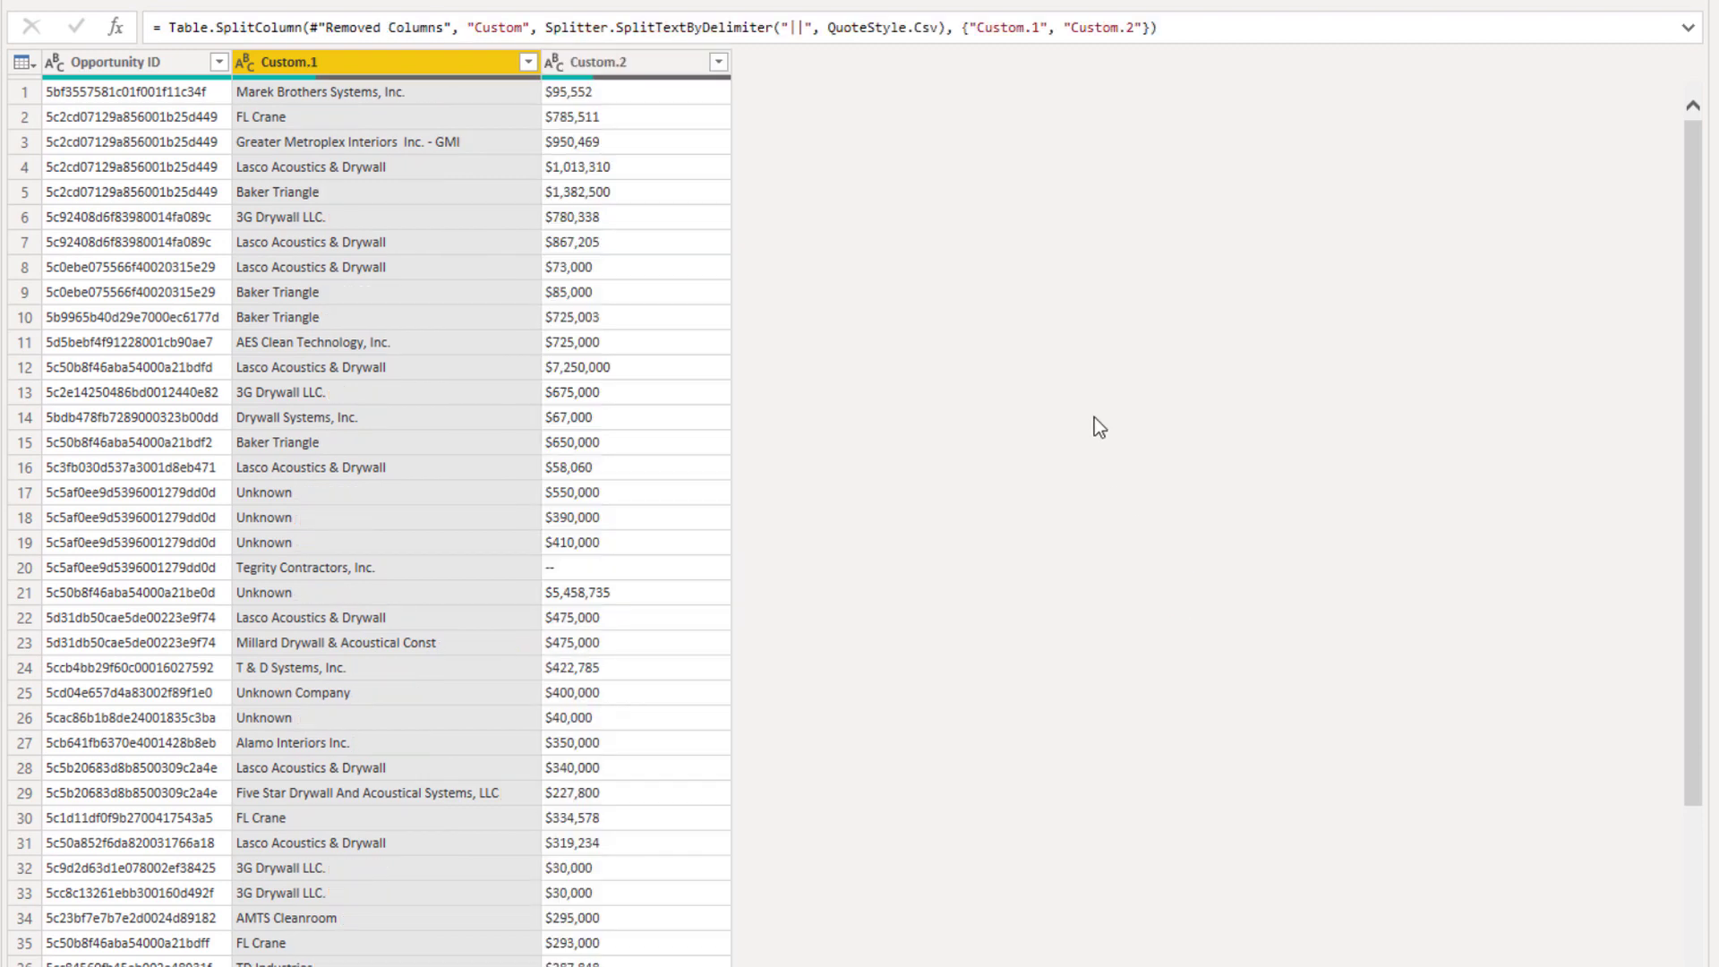
Step: Rename the Custom.1 header to 'Competitor' and the Custom.2 header to 'Amount'
{"action": "double_click", "coordinate": [277, 63]}
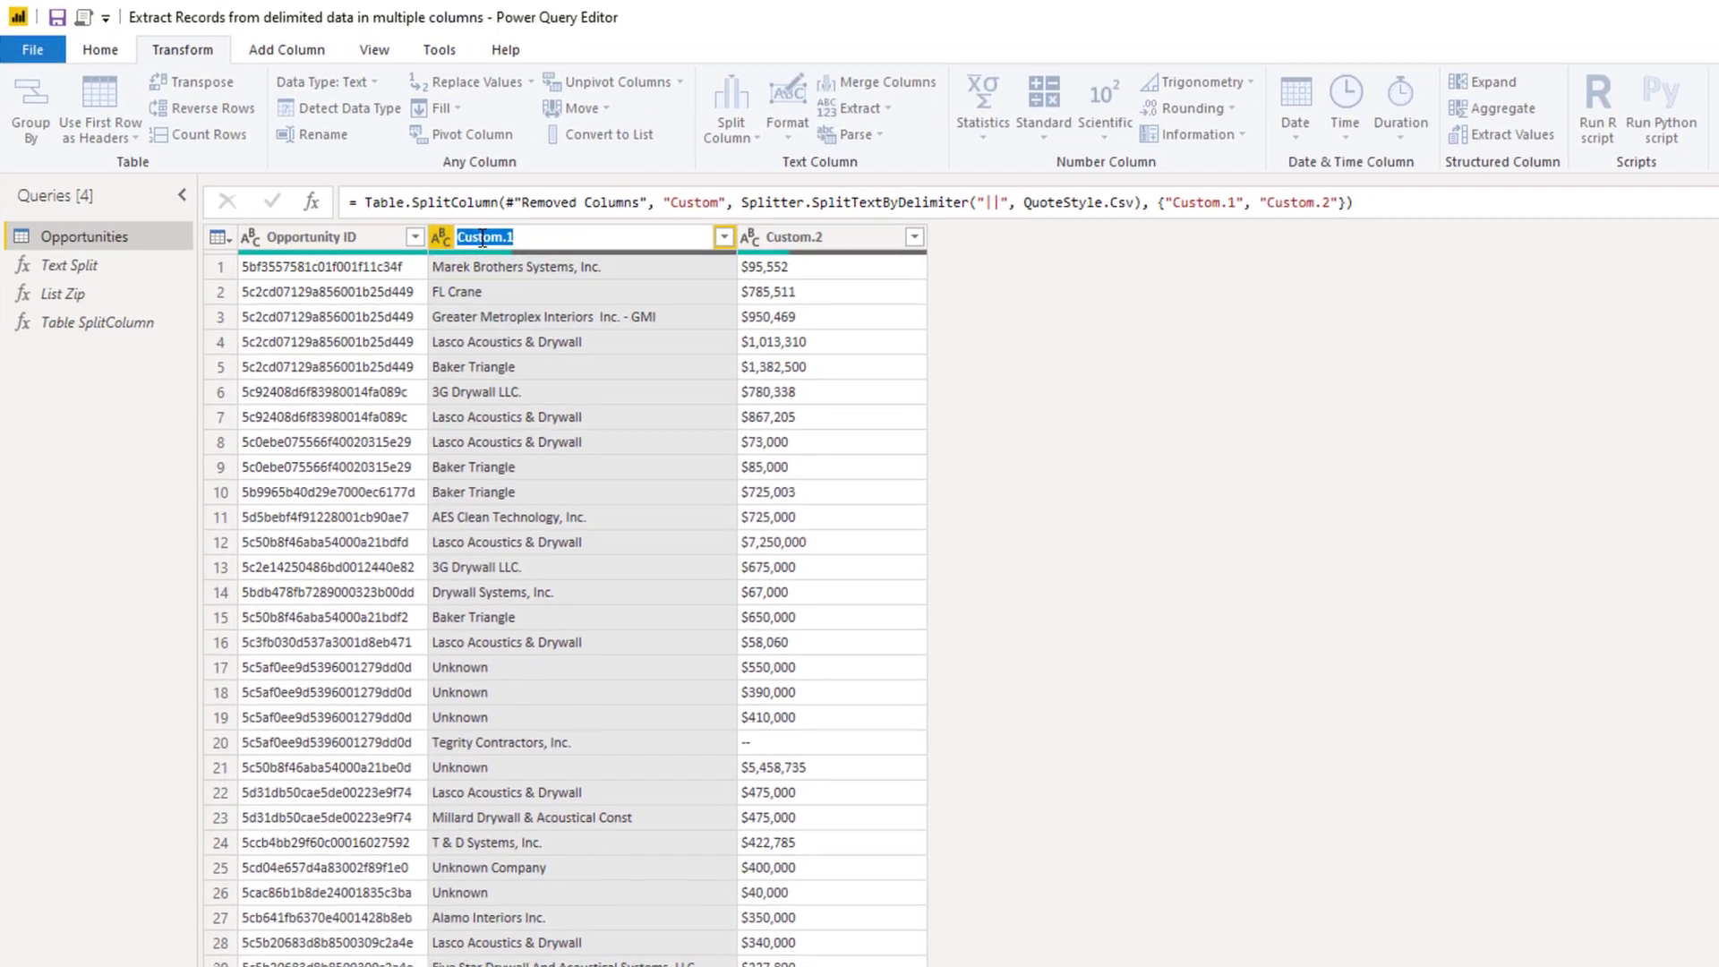
{"action": "type", "text": "C"}
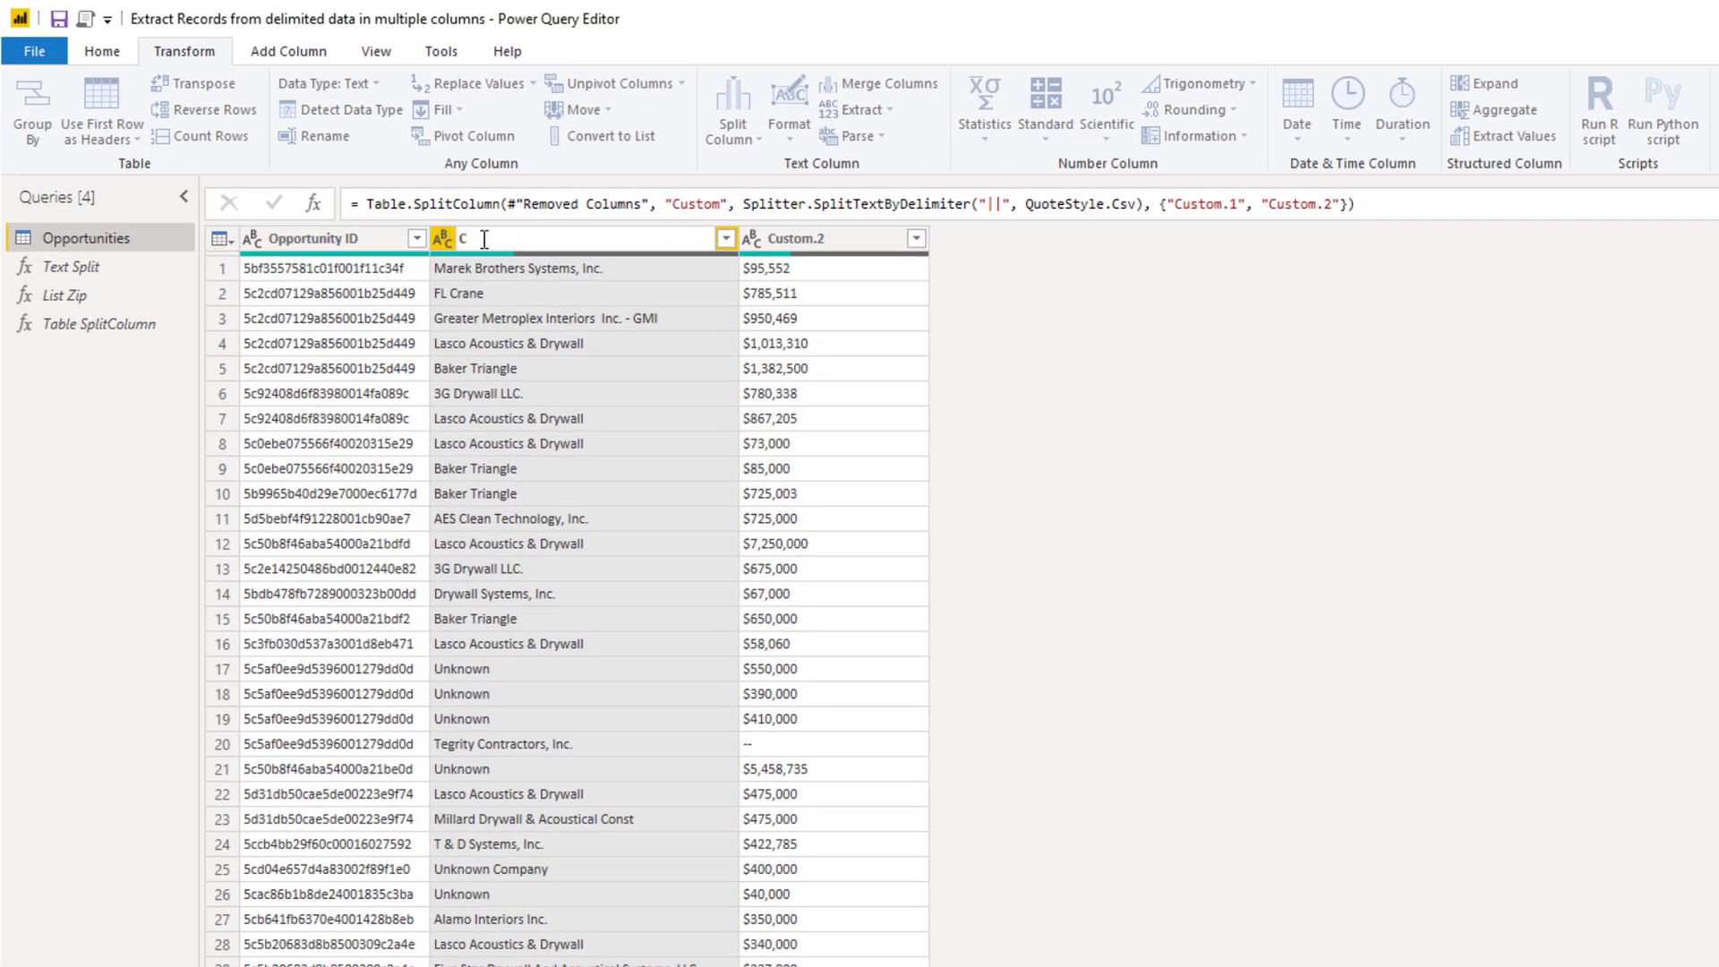
{"action": "type", "text": "ompetitor"}
{"action": "double_click", "coordinate": [801, 240]}
{"action": "type", "text": "Amount"}
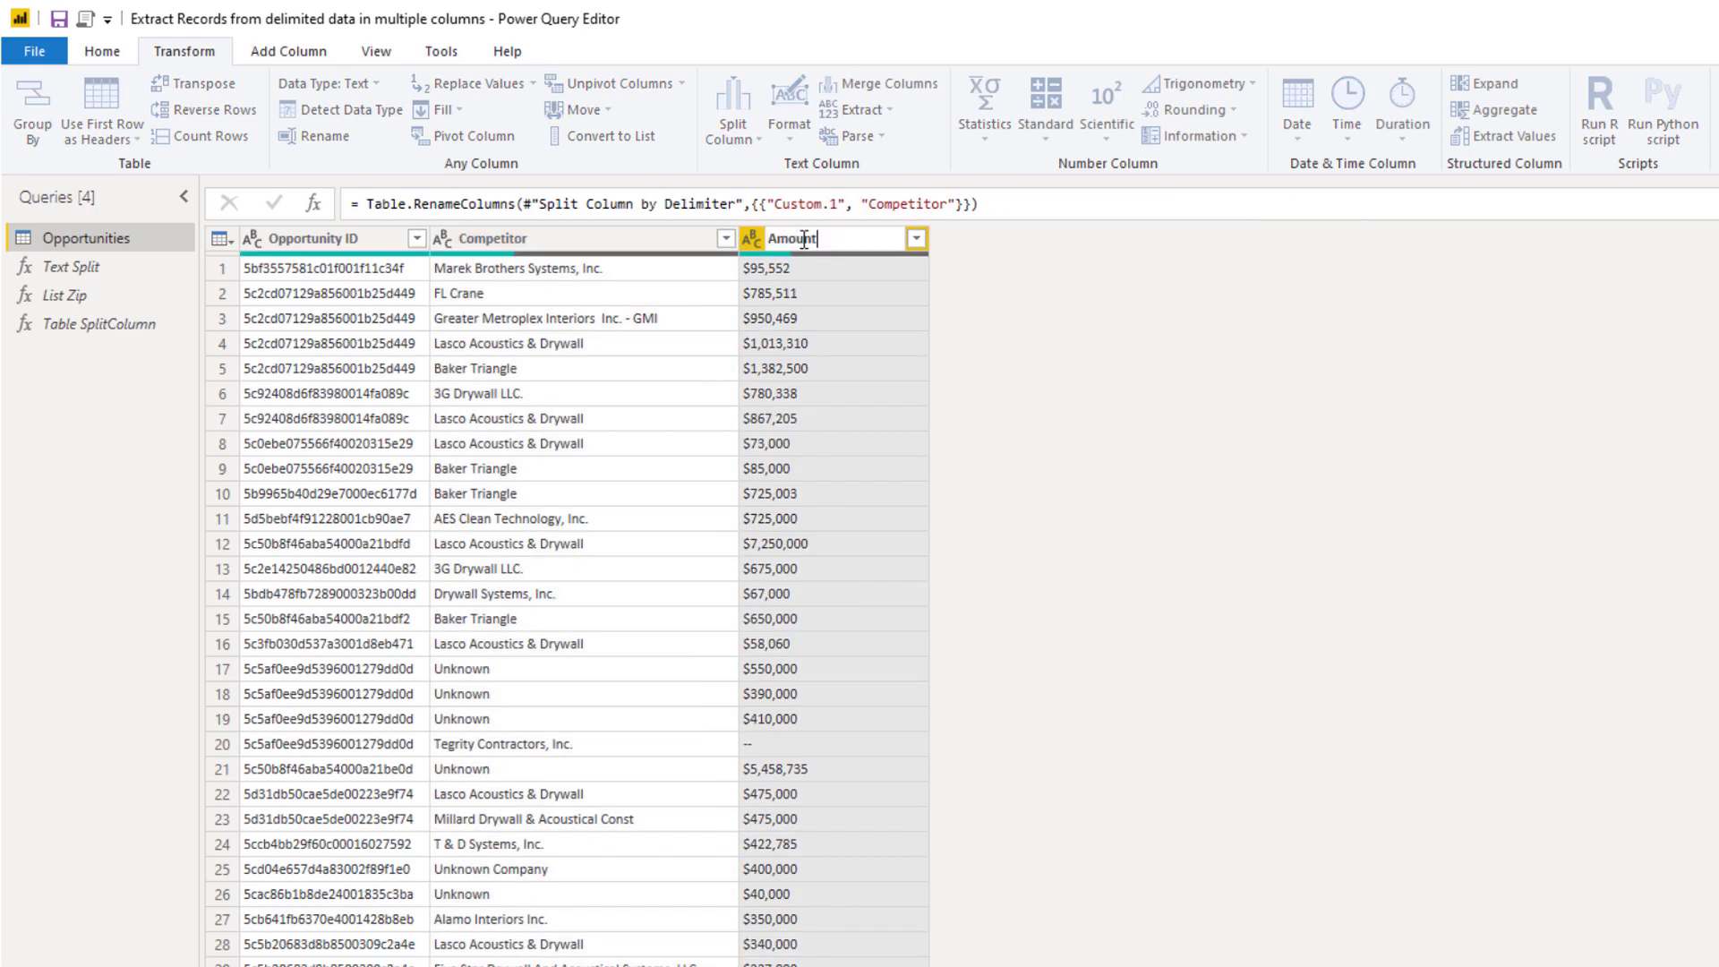
{"action": "key", "text": "Return"}
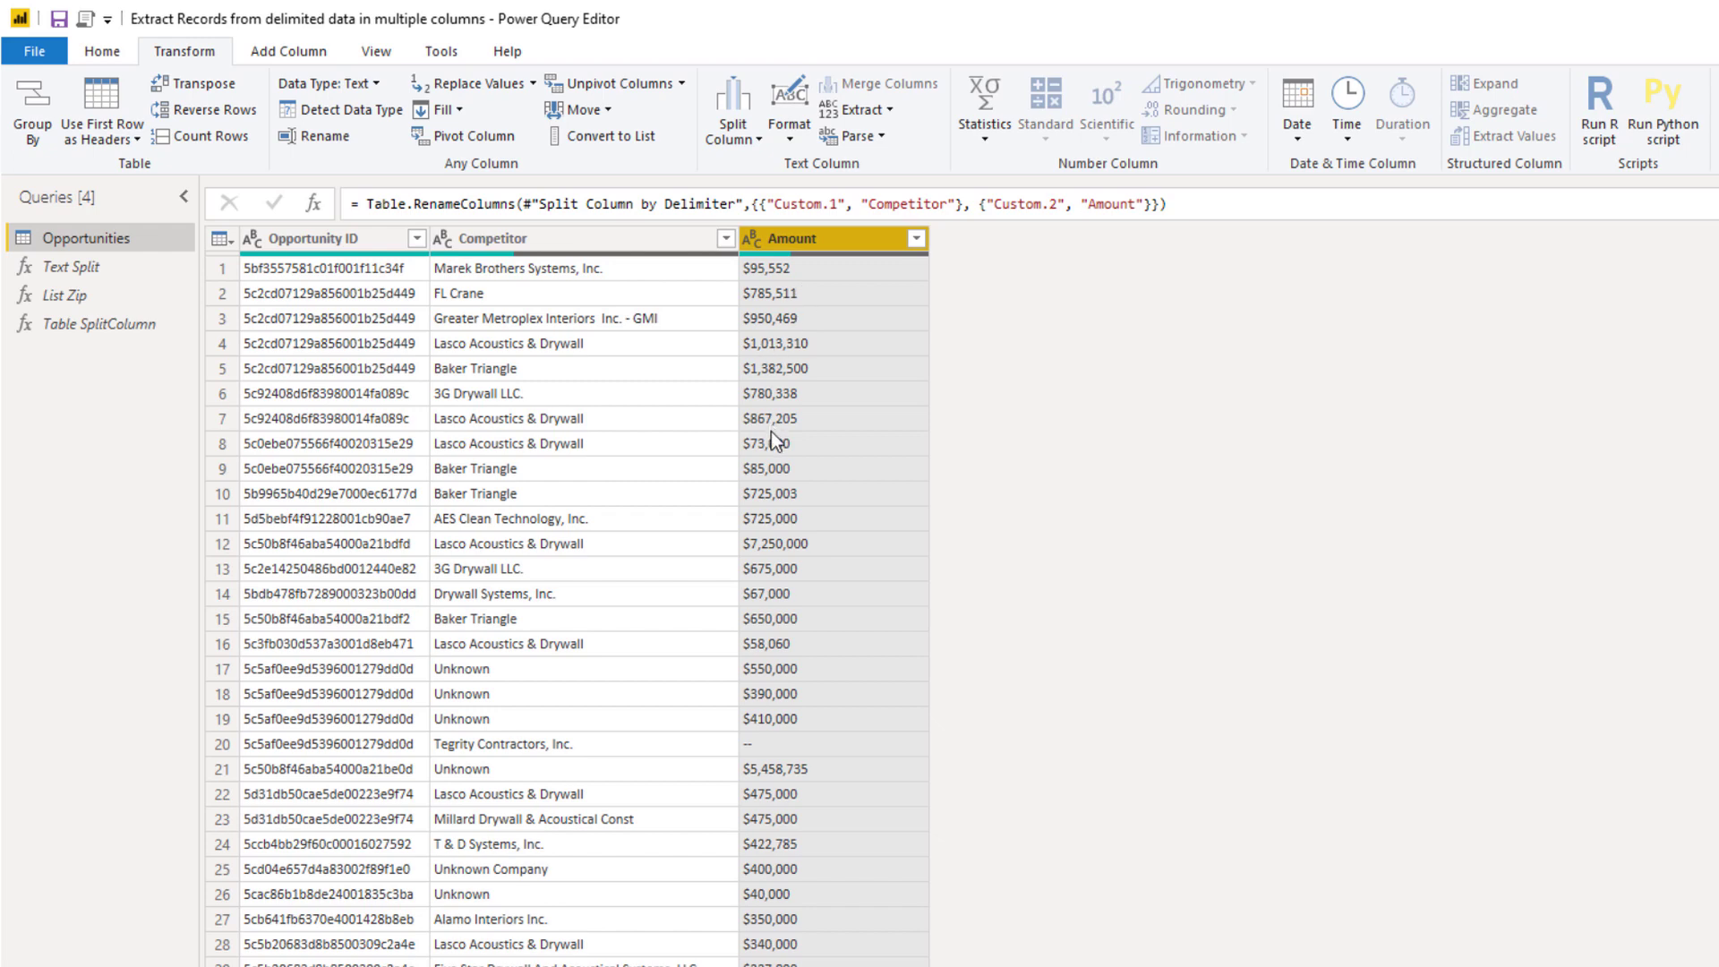
Step: Replace every comma with a dot in the Amount column, e.g. $95,552 becomes $95.552
{"action": "left_click", "coordinate": [788, 268]}
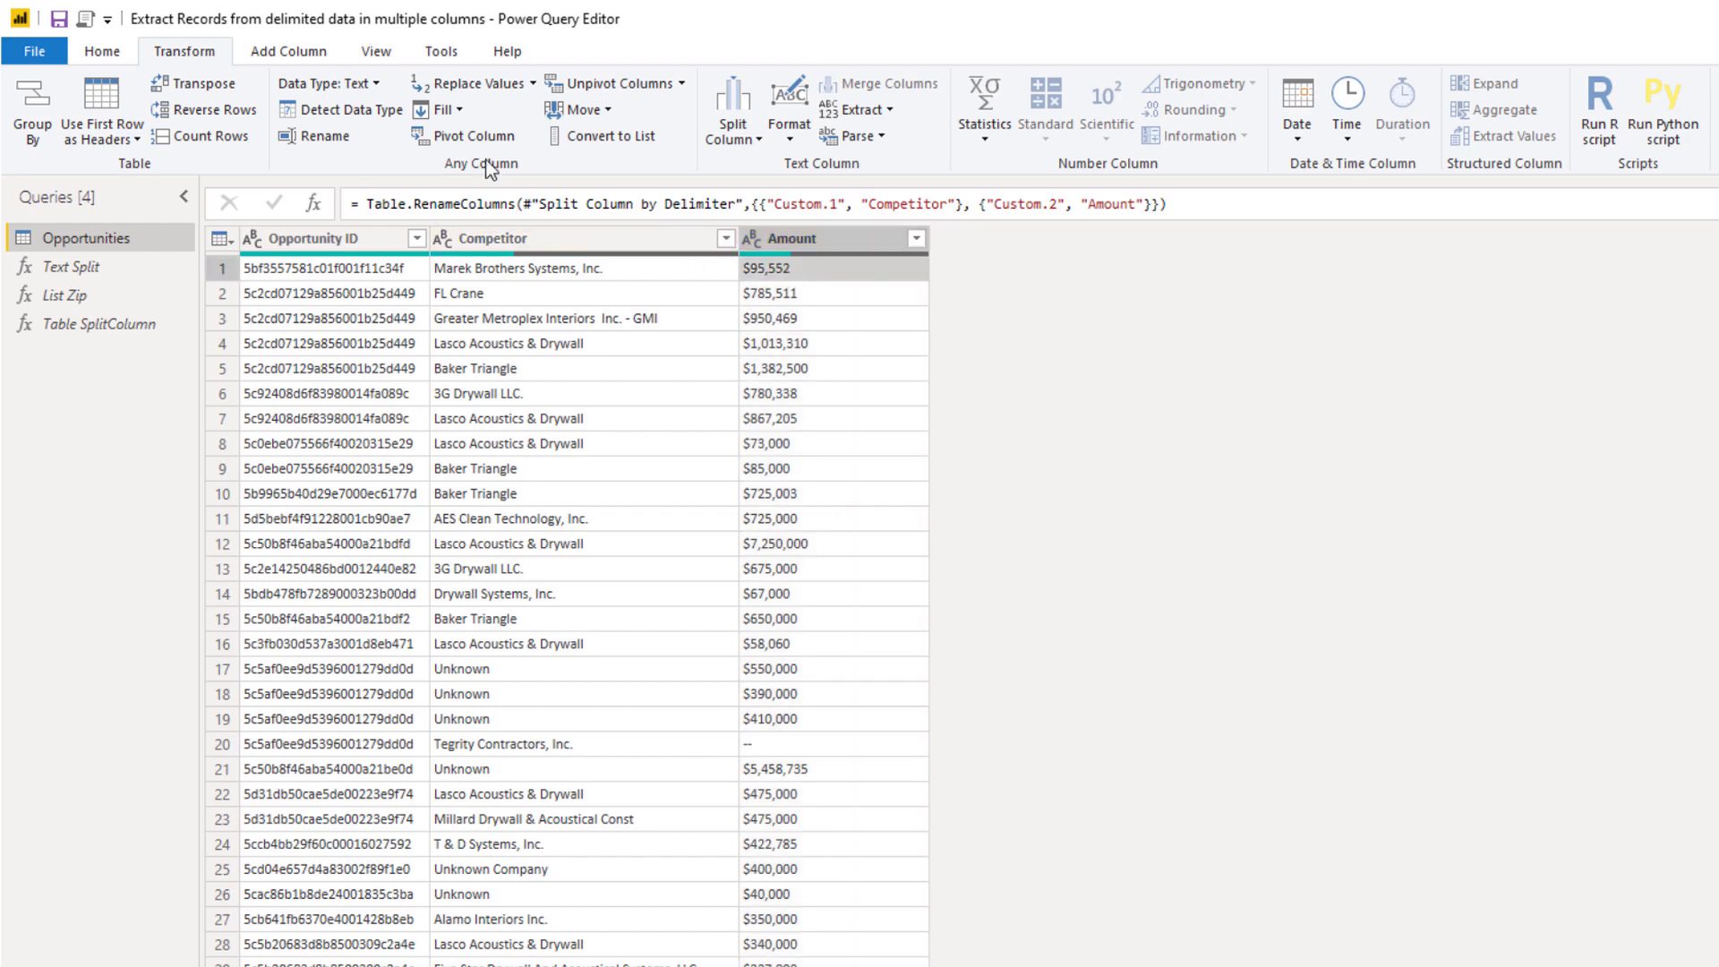
{"action": "left_click", "coordinate": [481, 89]}
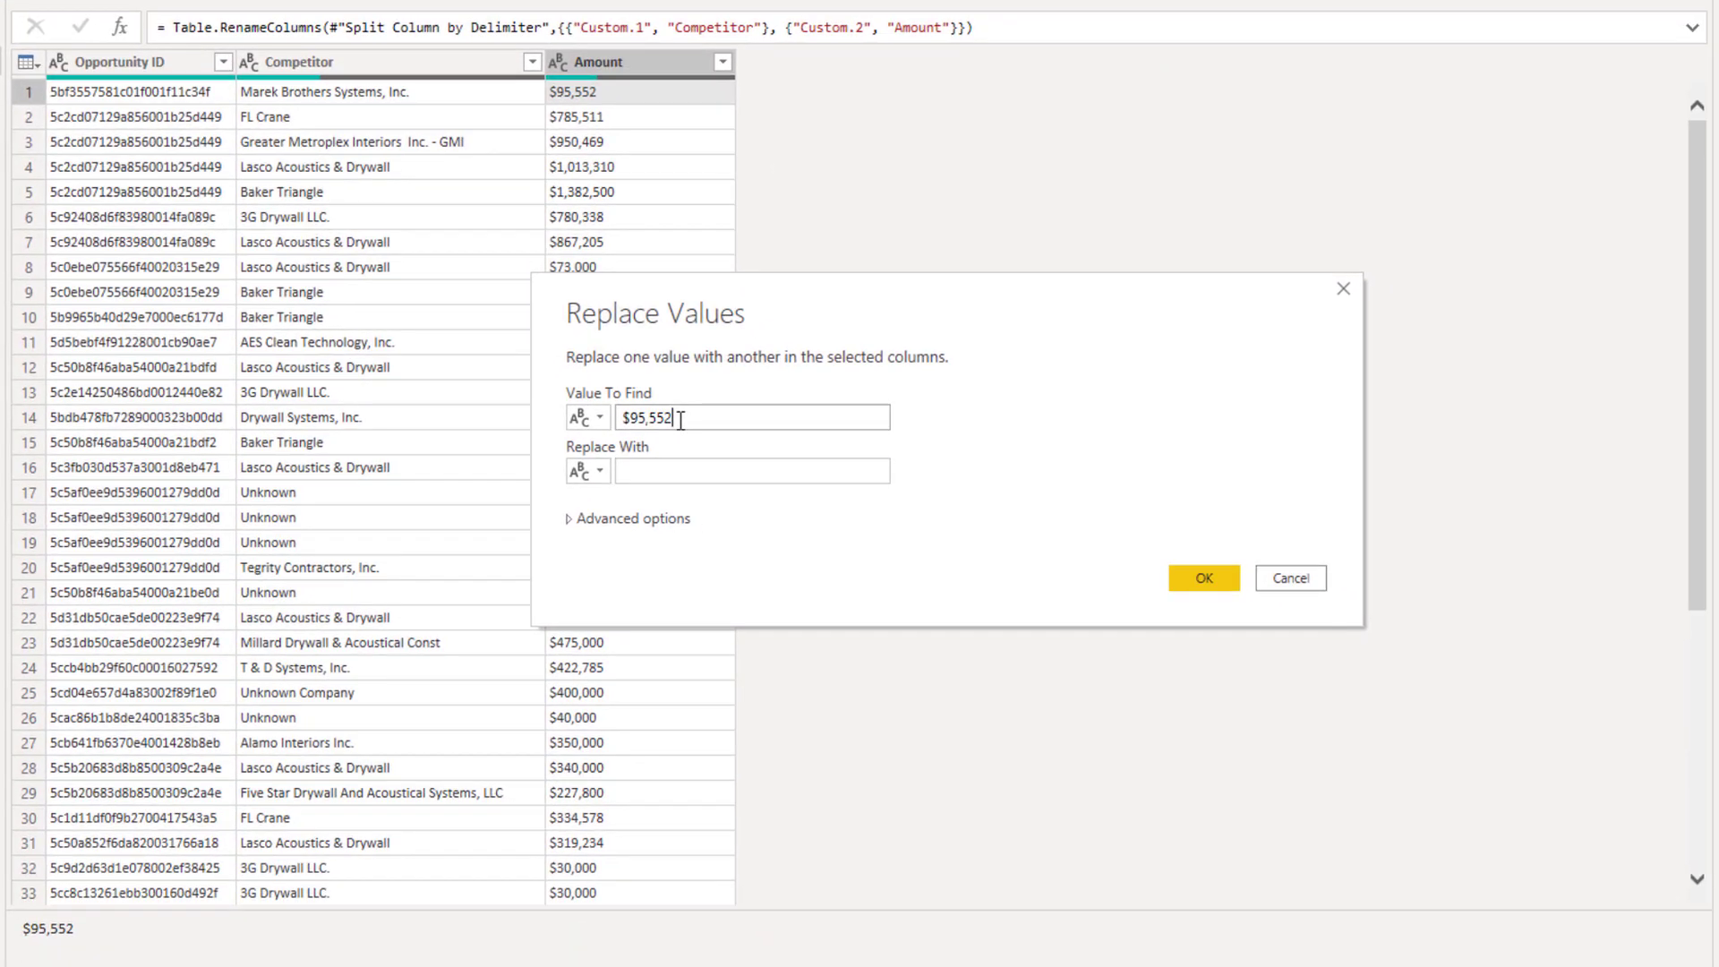
{"action": "left_click_drag", "start_coordinate": [682, 422], "coordinate": [596, 423]}
{"action": "type", "text": ","}
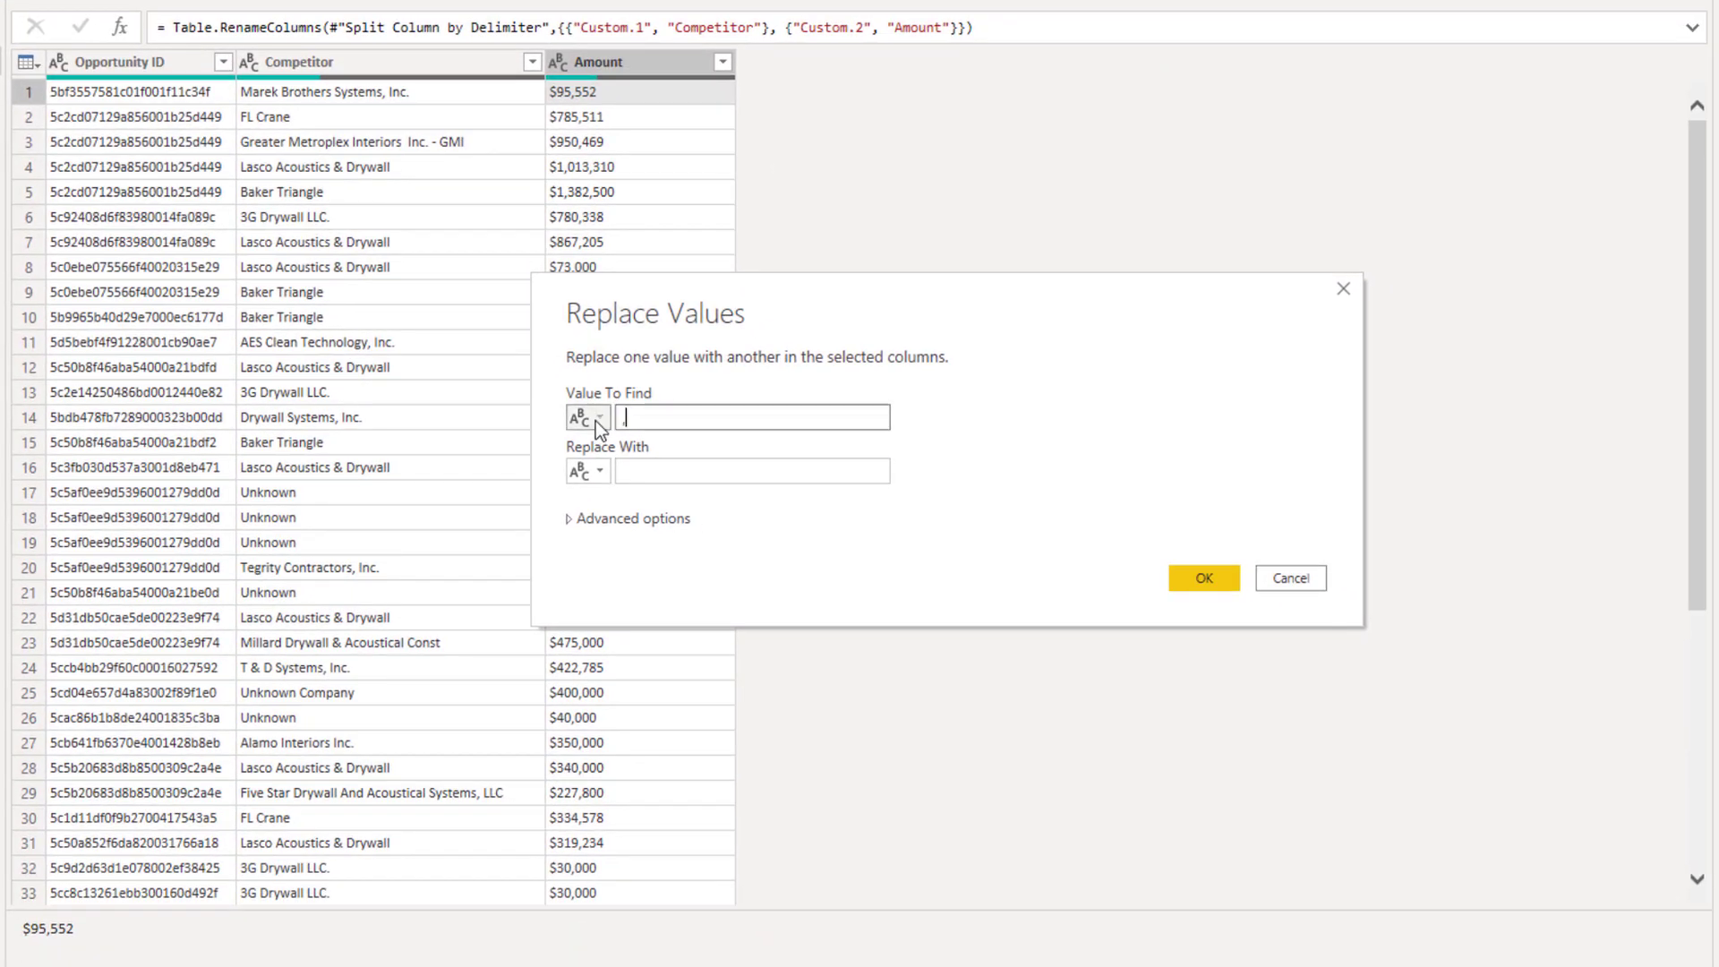
{"action": "left_click", "coordinate": [643, 472]}
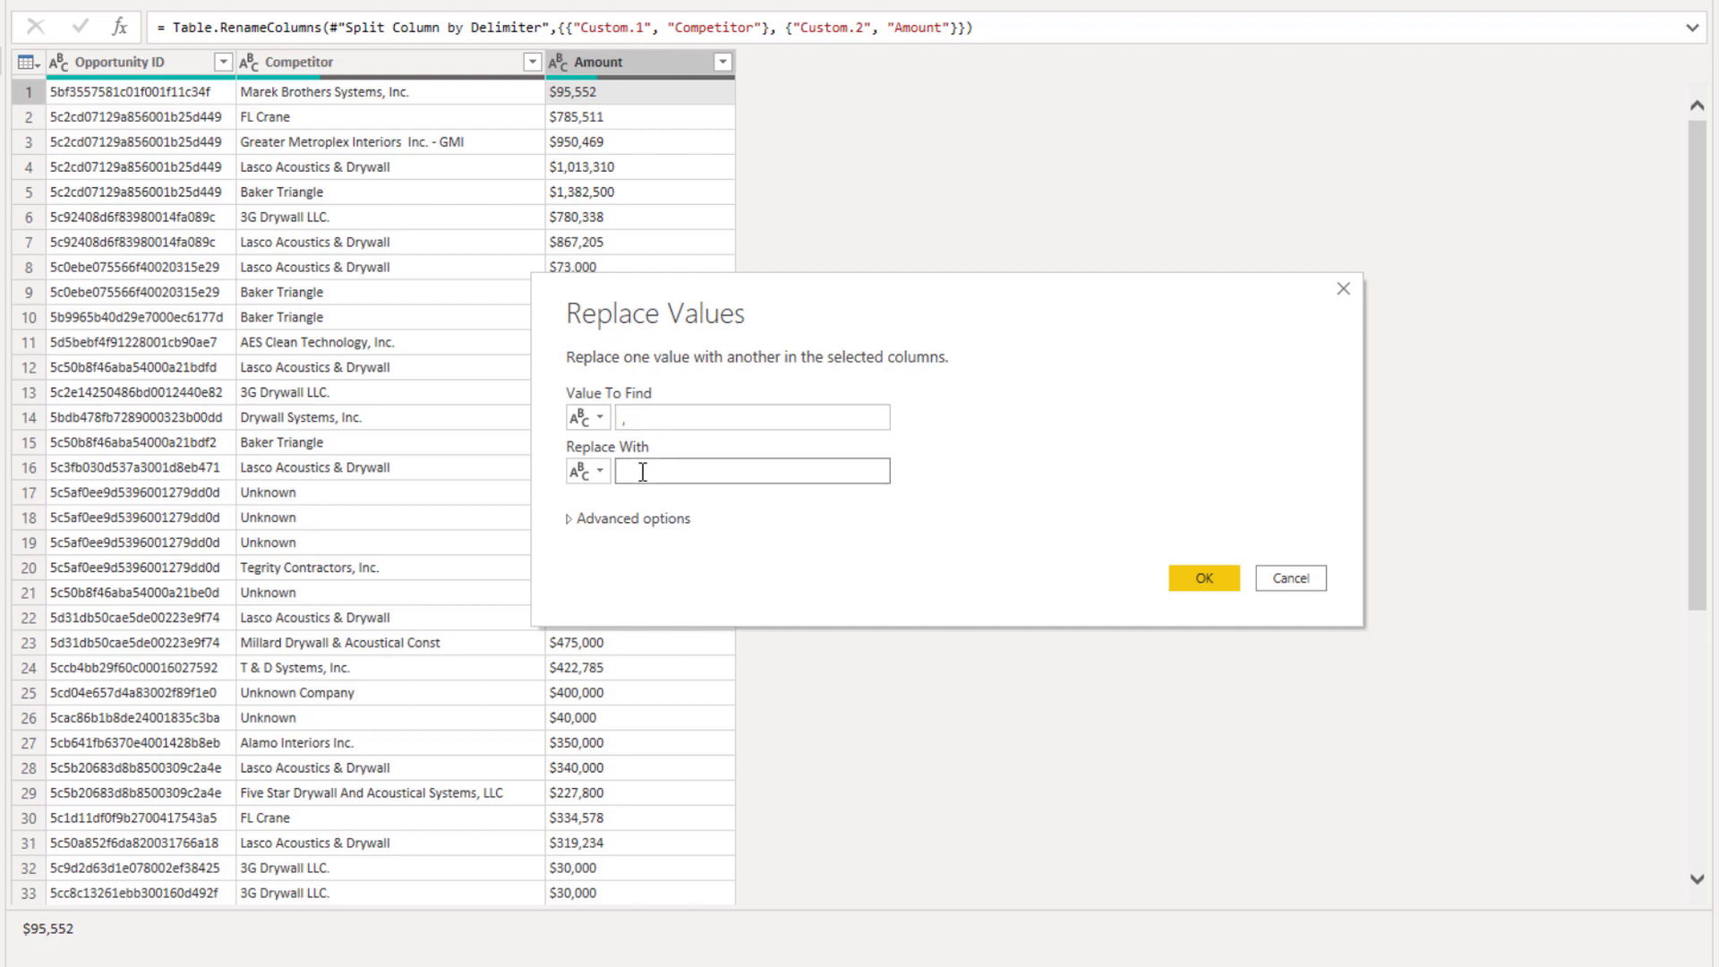
{"action": "type", "text": "."}
{"action": "left_click", "coordinate": [1194, 578]}
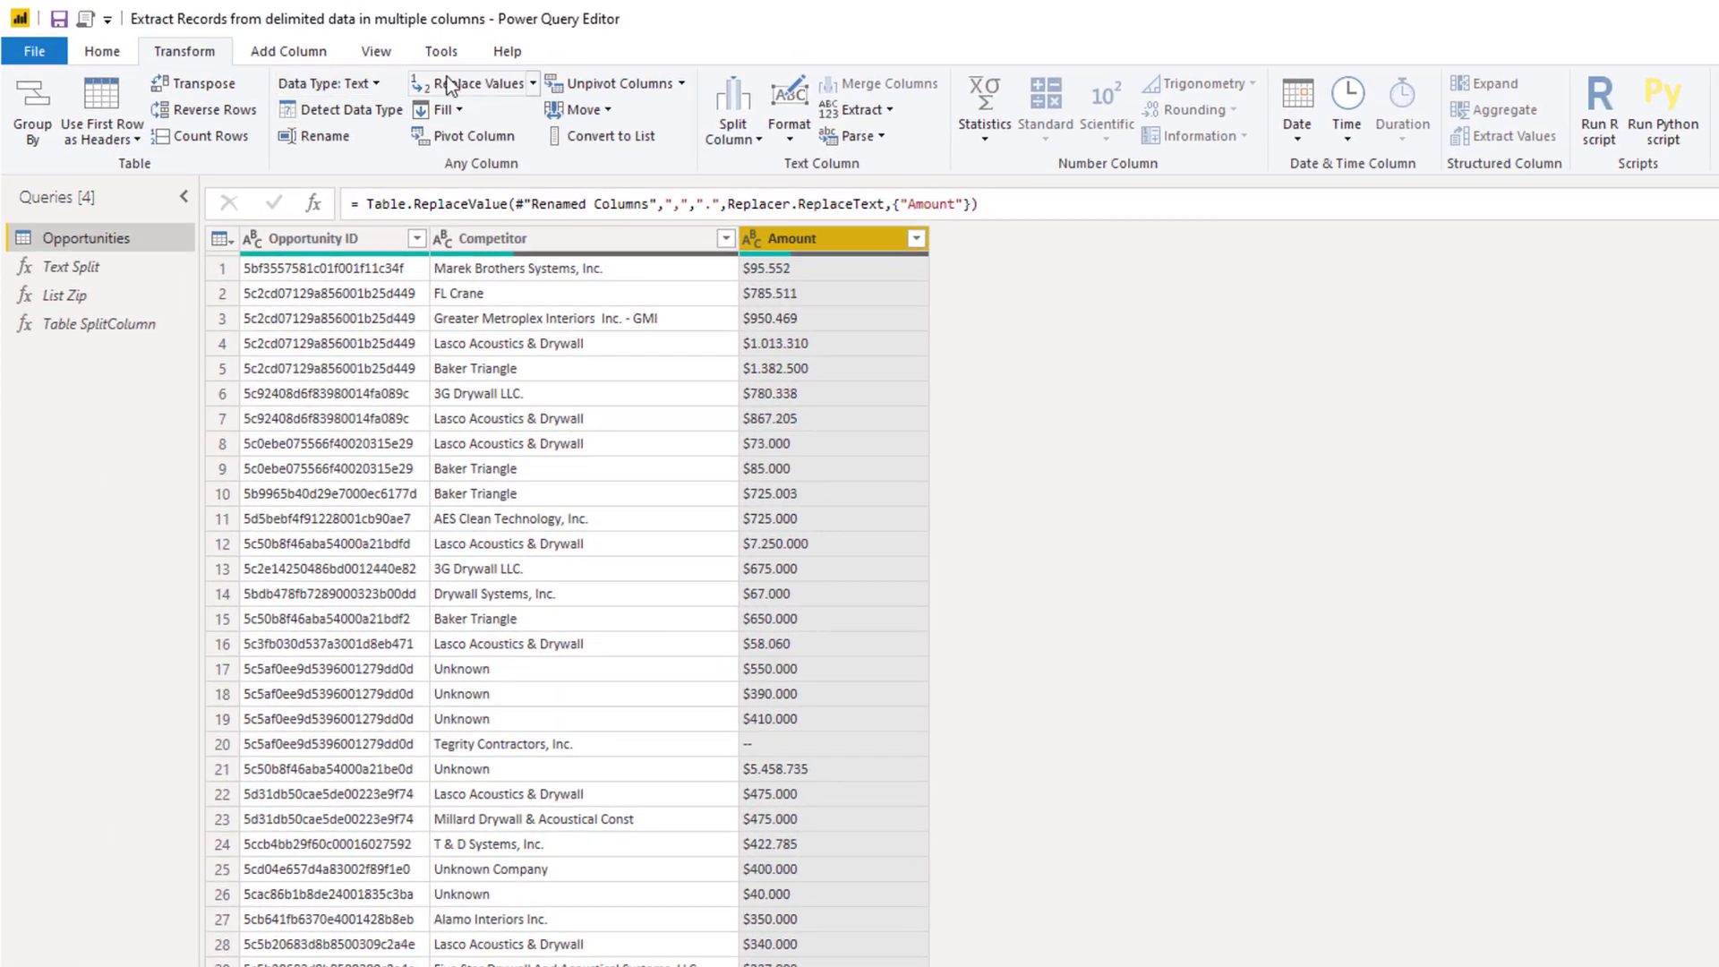
Step: Replace the $ sign with nothing in Amount to strip the currency symbols
{"action": "left_click", "coordinate": [448, 82]}
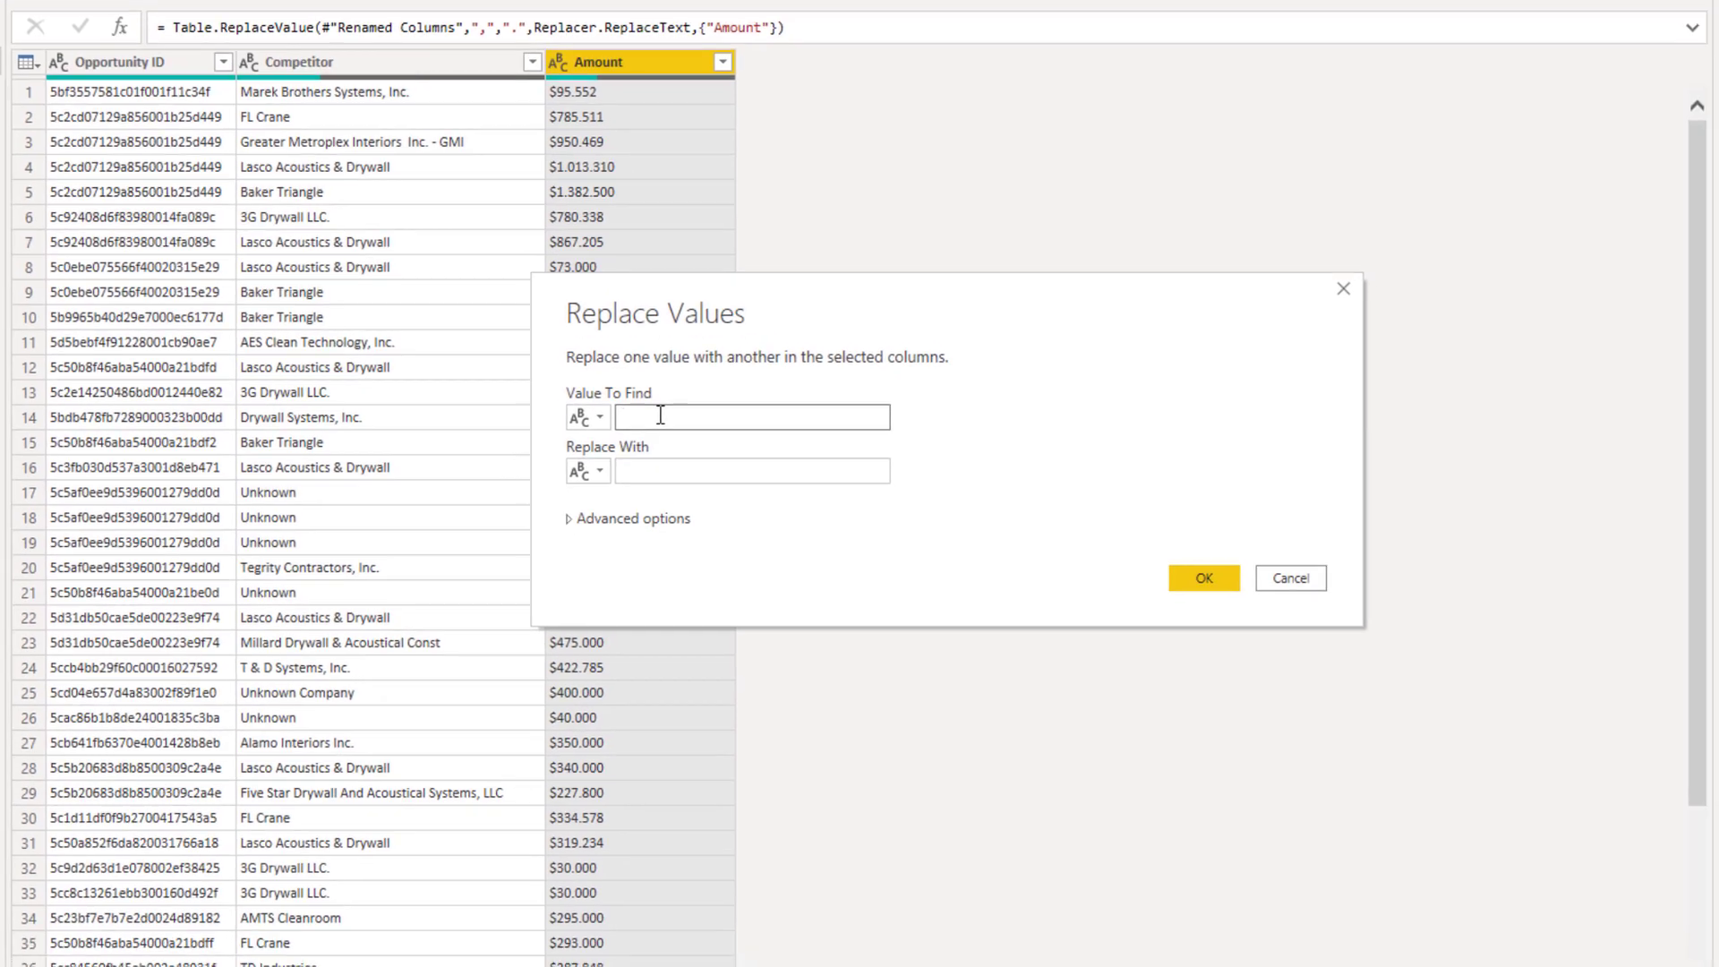
{"action": "type", "text": "$"}
{"action": "left_click", "coordinate": [1234, 579]}
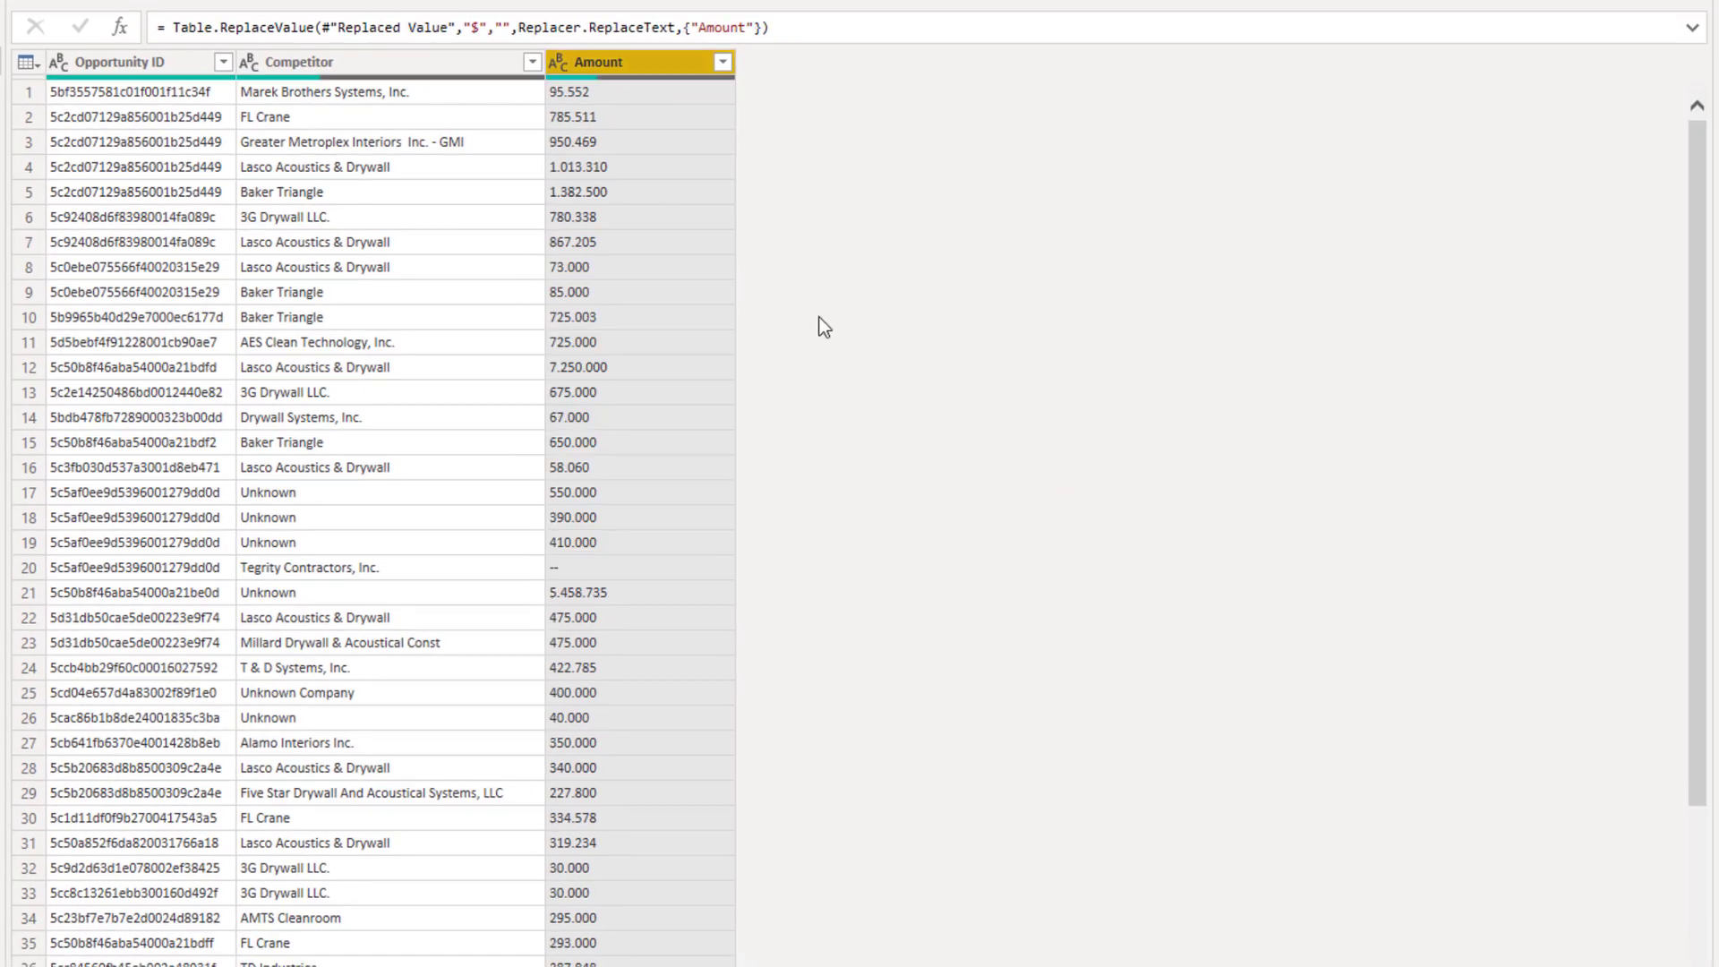
Step: Replace the row-20 '--' in Amount with an empty value, then set Amount to Whole Number
{"action": "left_click", "coordinate": [583, 562]}
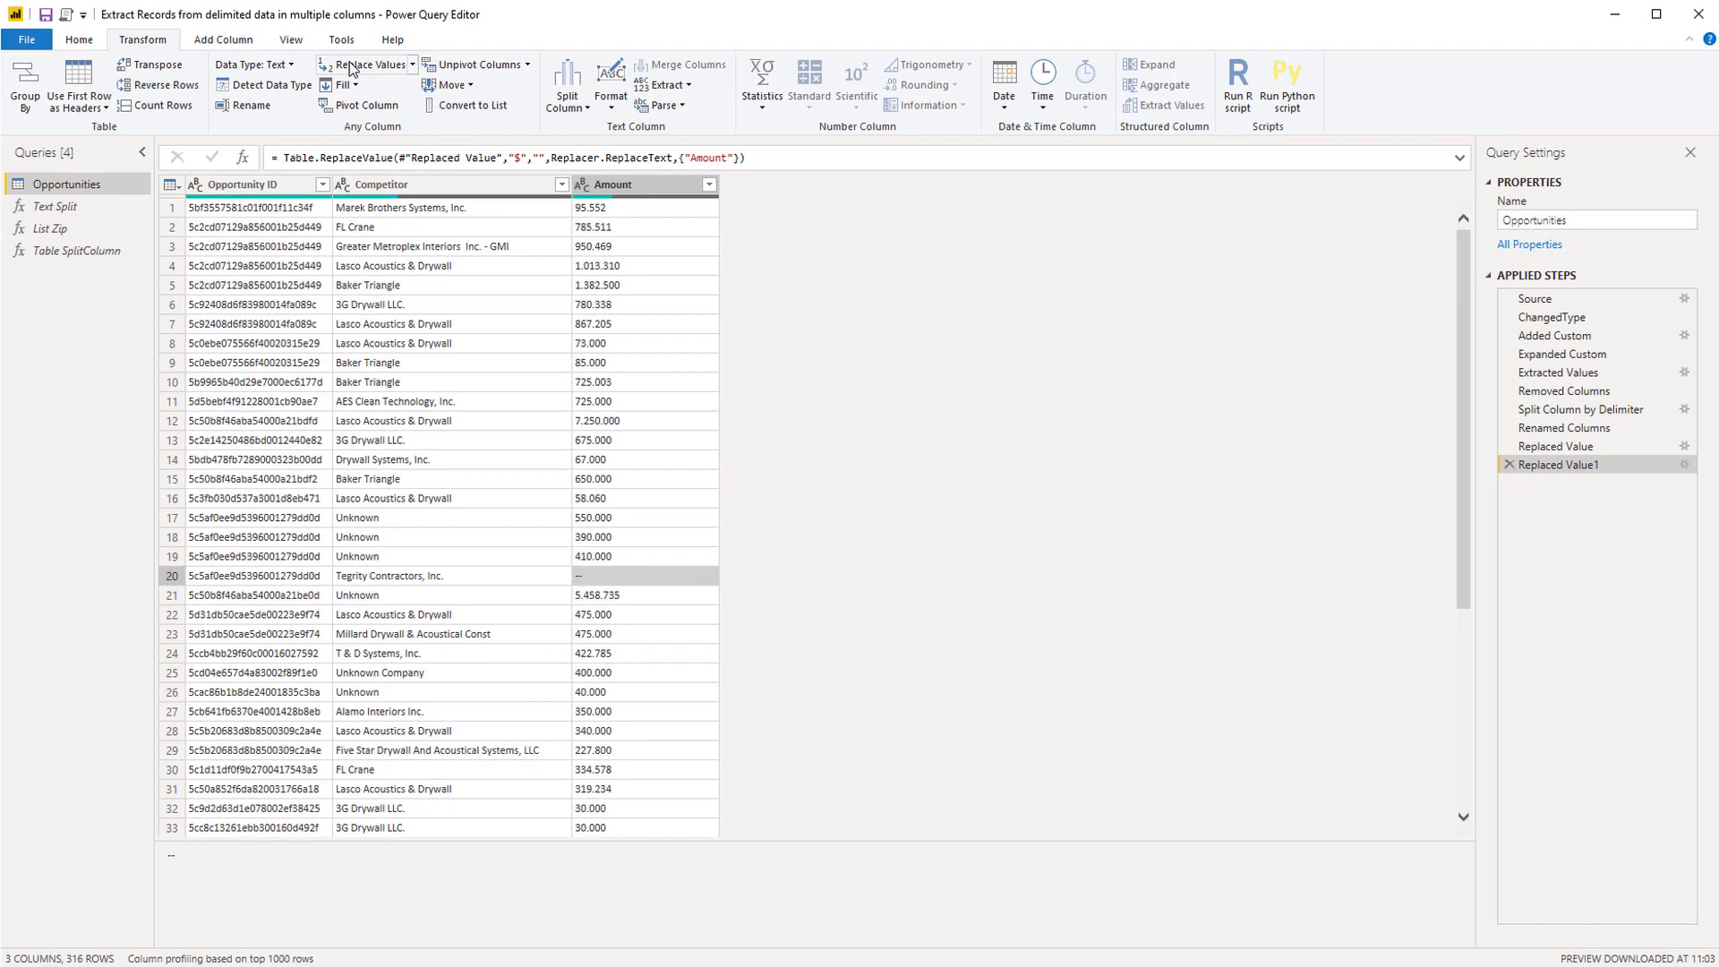
{"action": "left_click", "coordinate": [351, 69]}
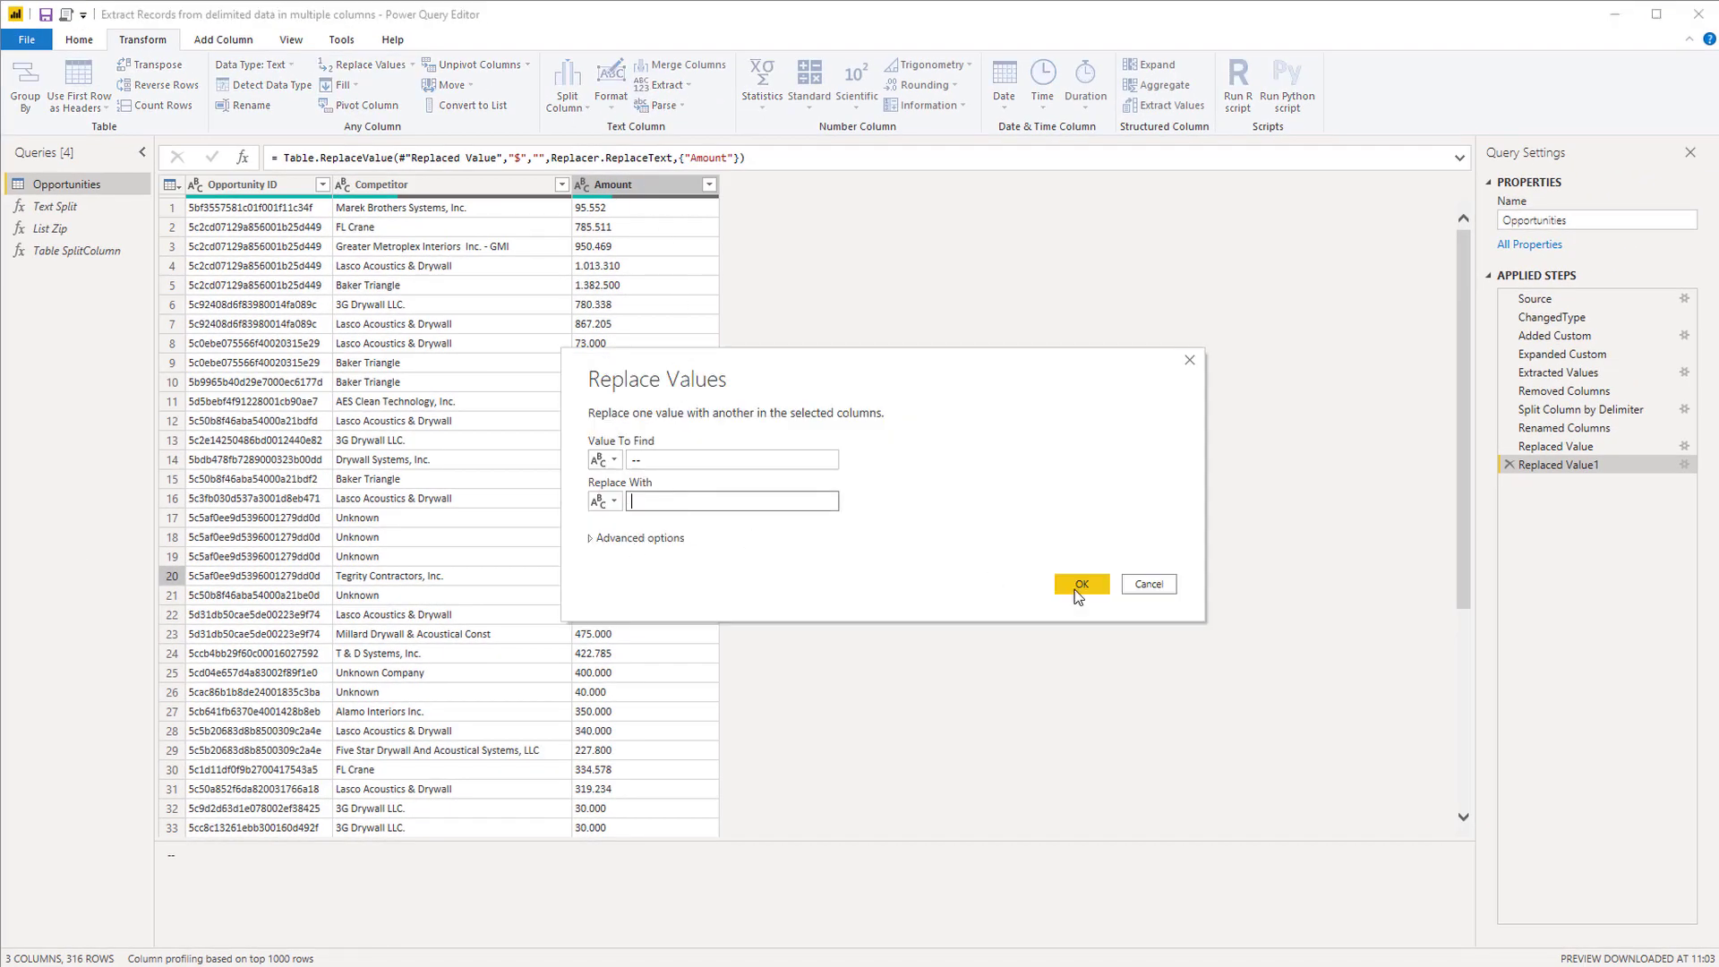
{"action": "left_click", "coordinate": [1082, 584]}
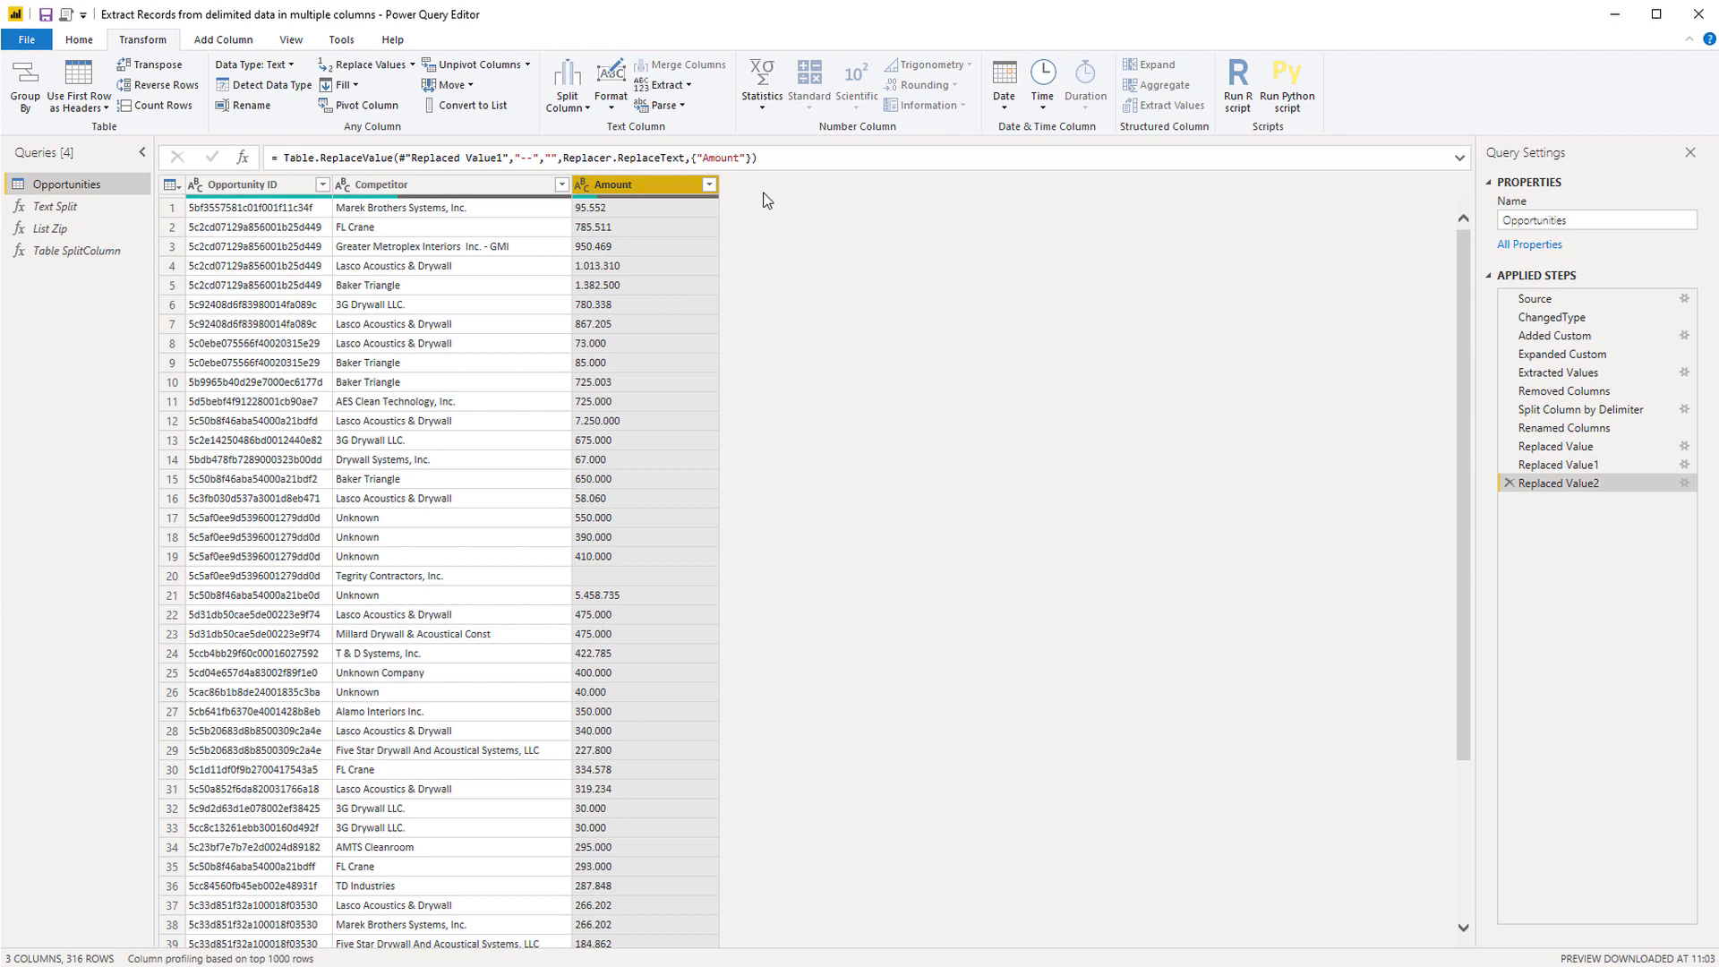
{"action": "left_click", "coordinate": [582, 186]}
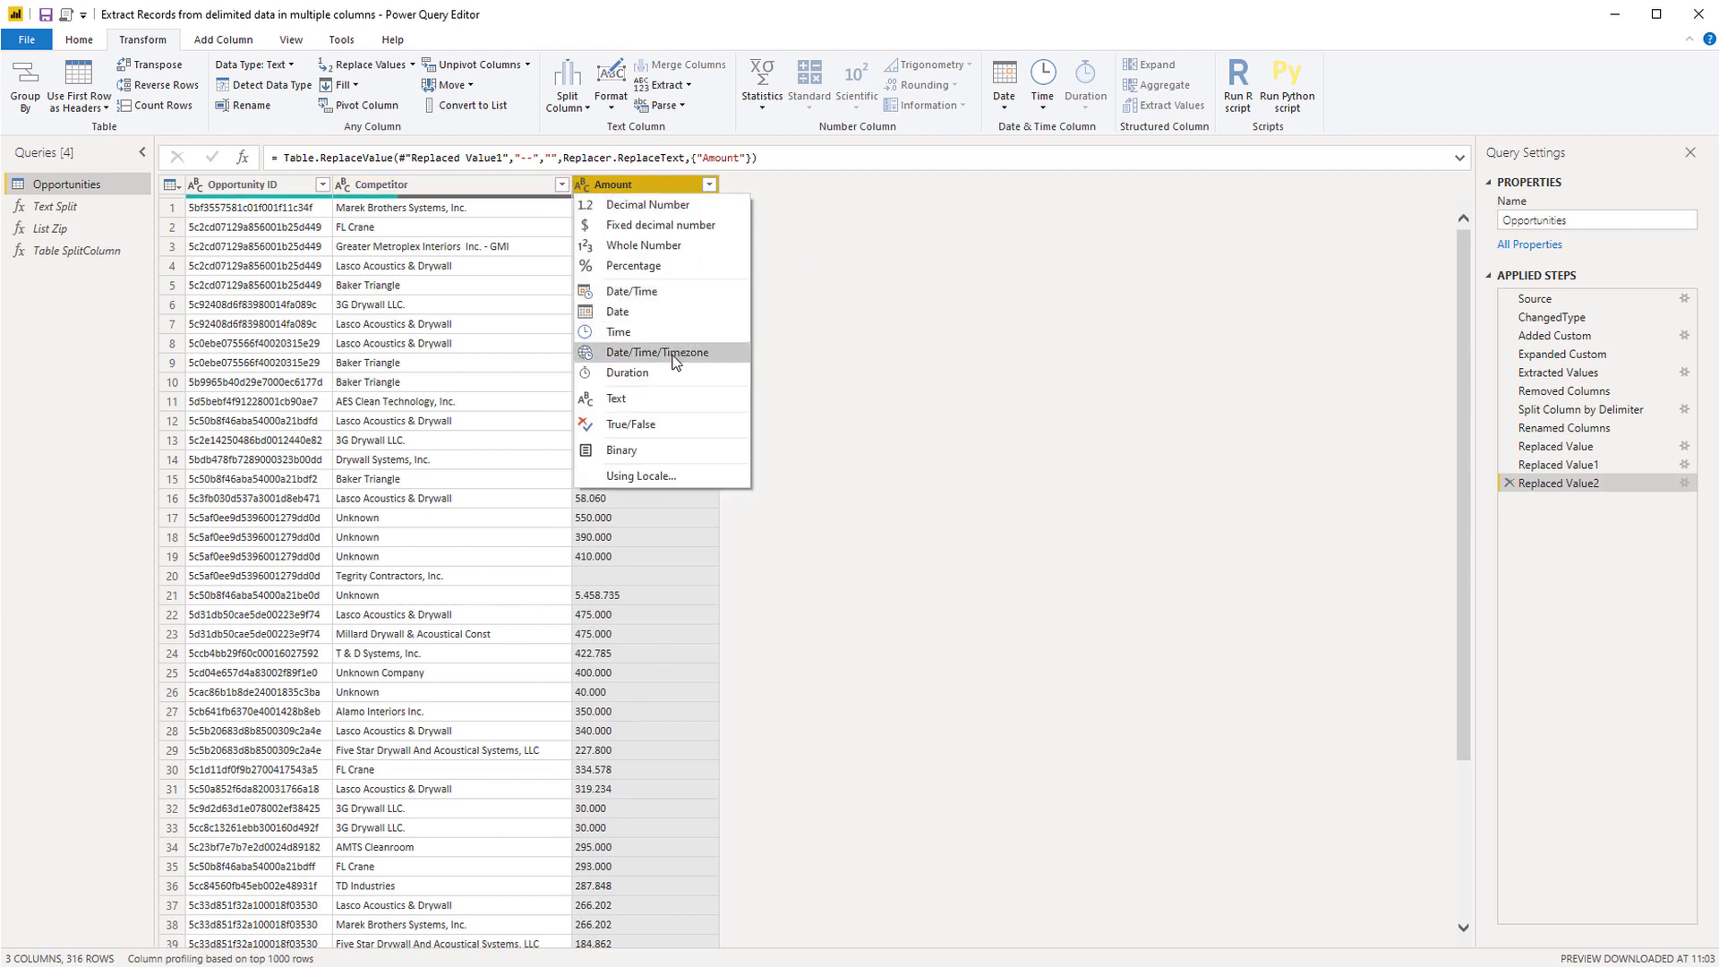
{"action": "left_click", "coordinate": [650, 253]}
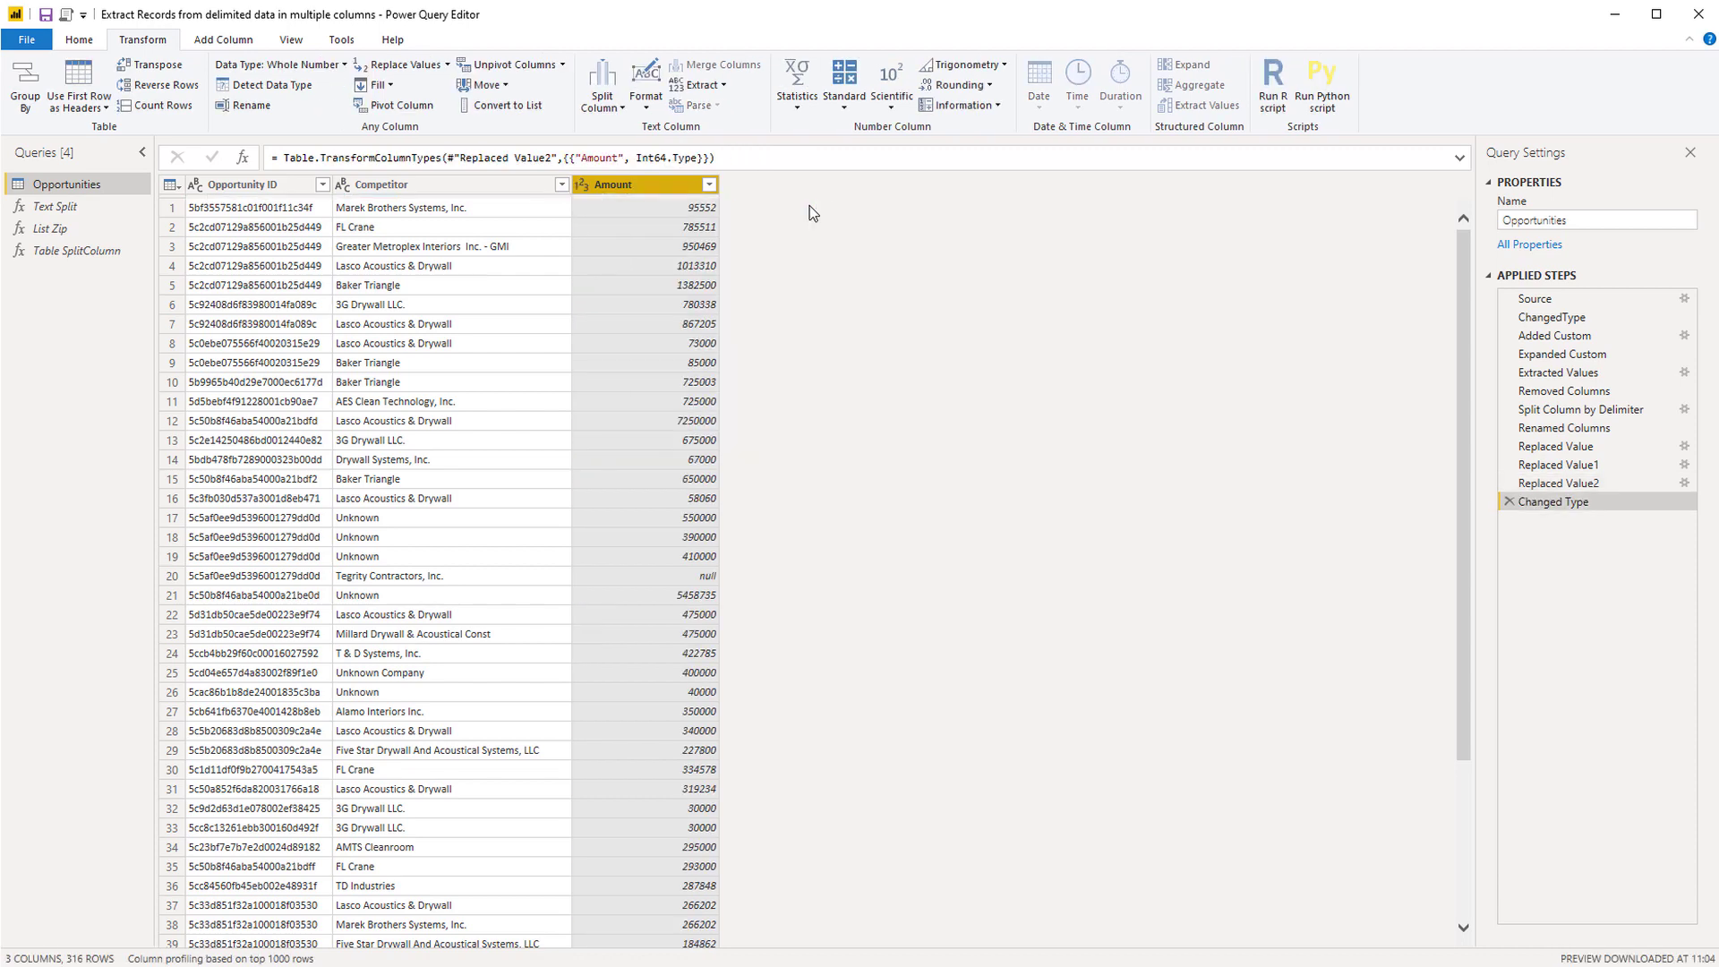